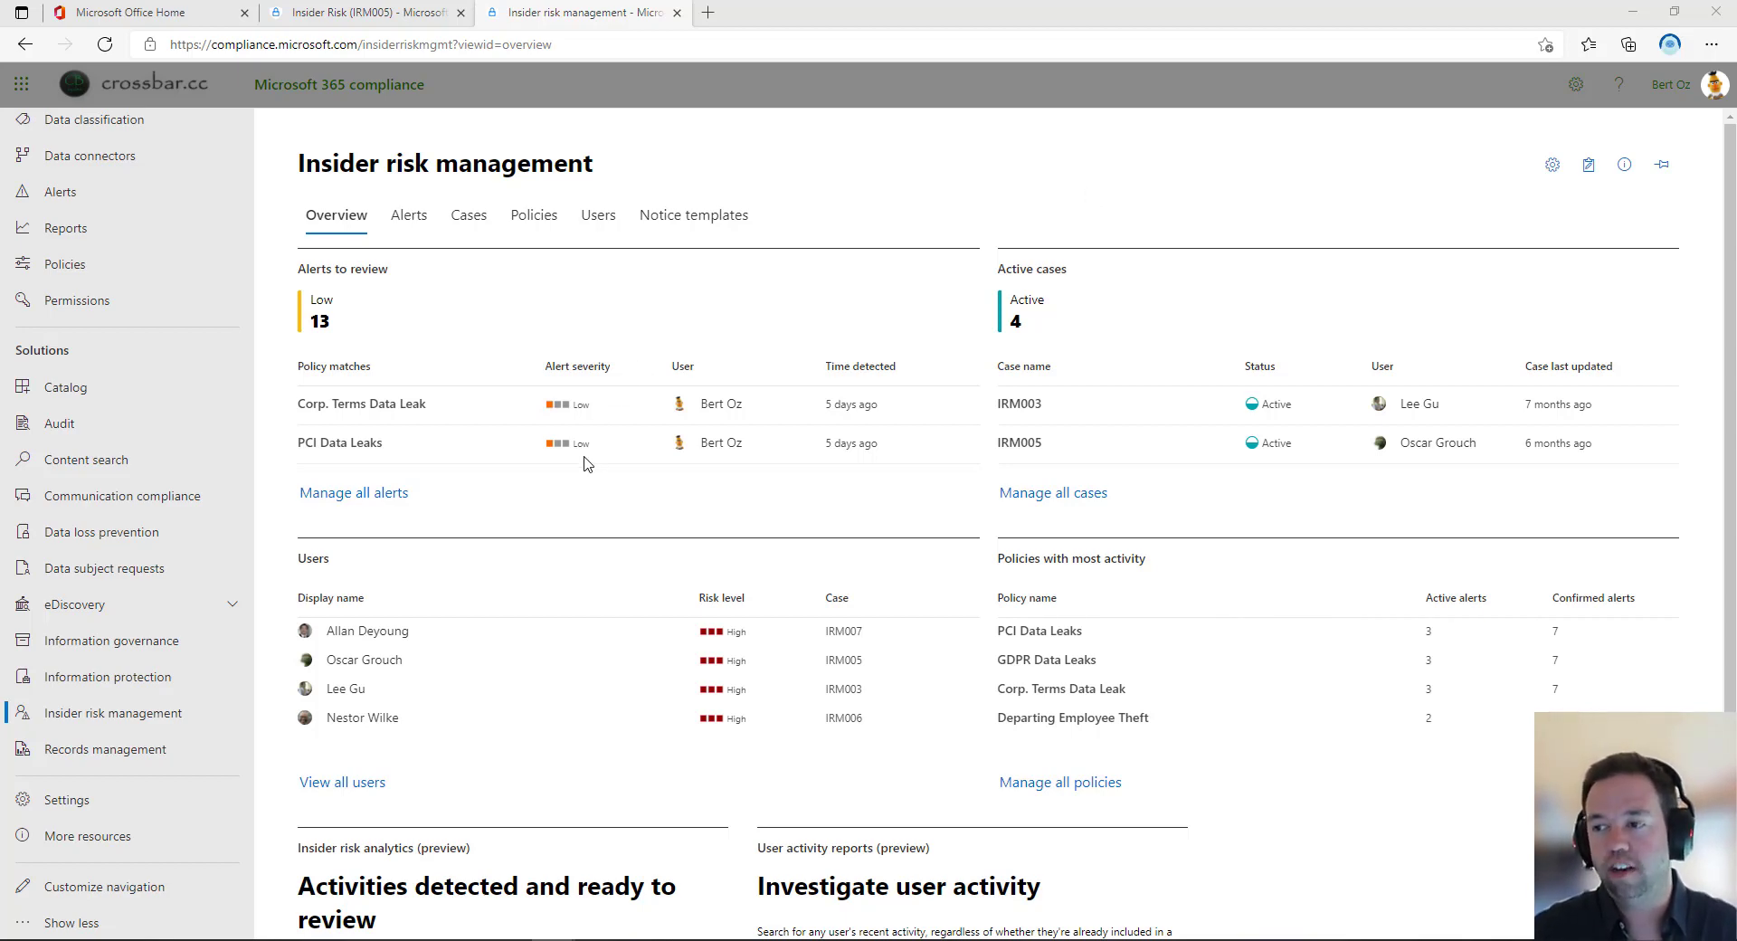
Open the insider risk analytics scan results and review the potential data leak and top exfiltration activities.
scroll(587, 463, "down", 2)
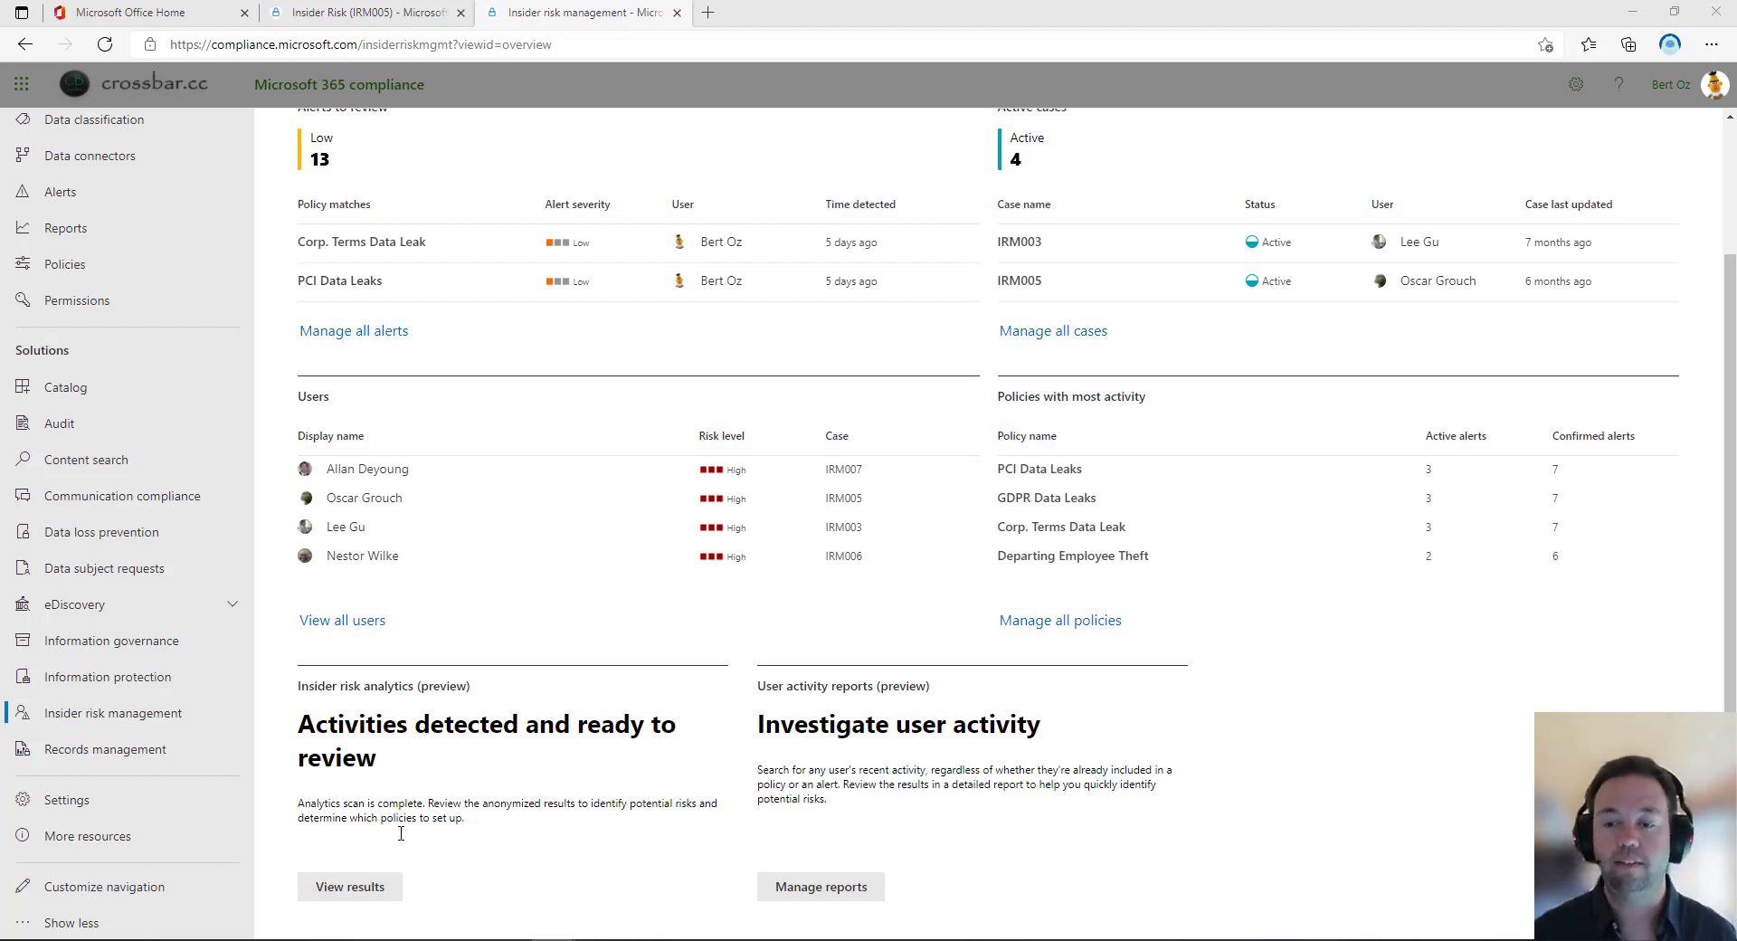
left_click(350, 886)
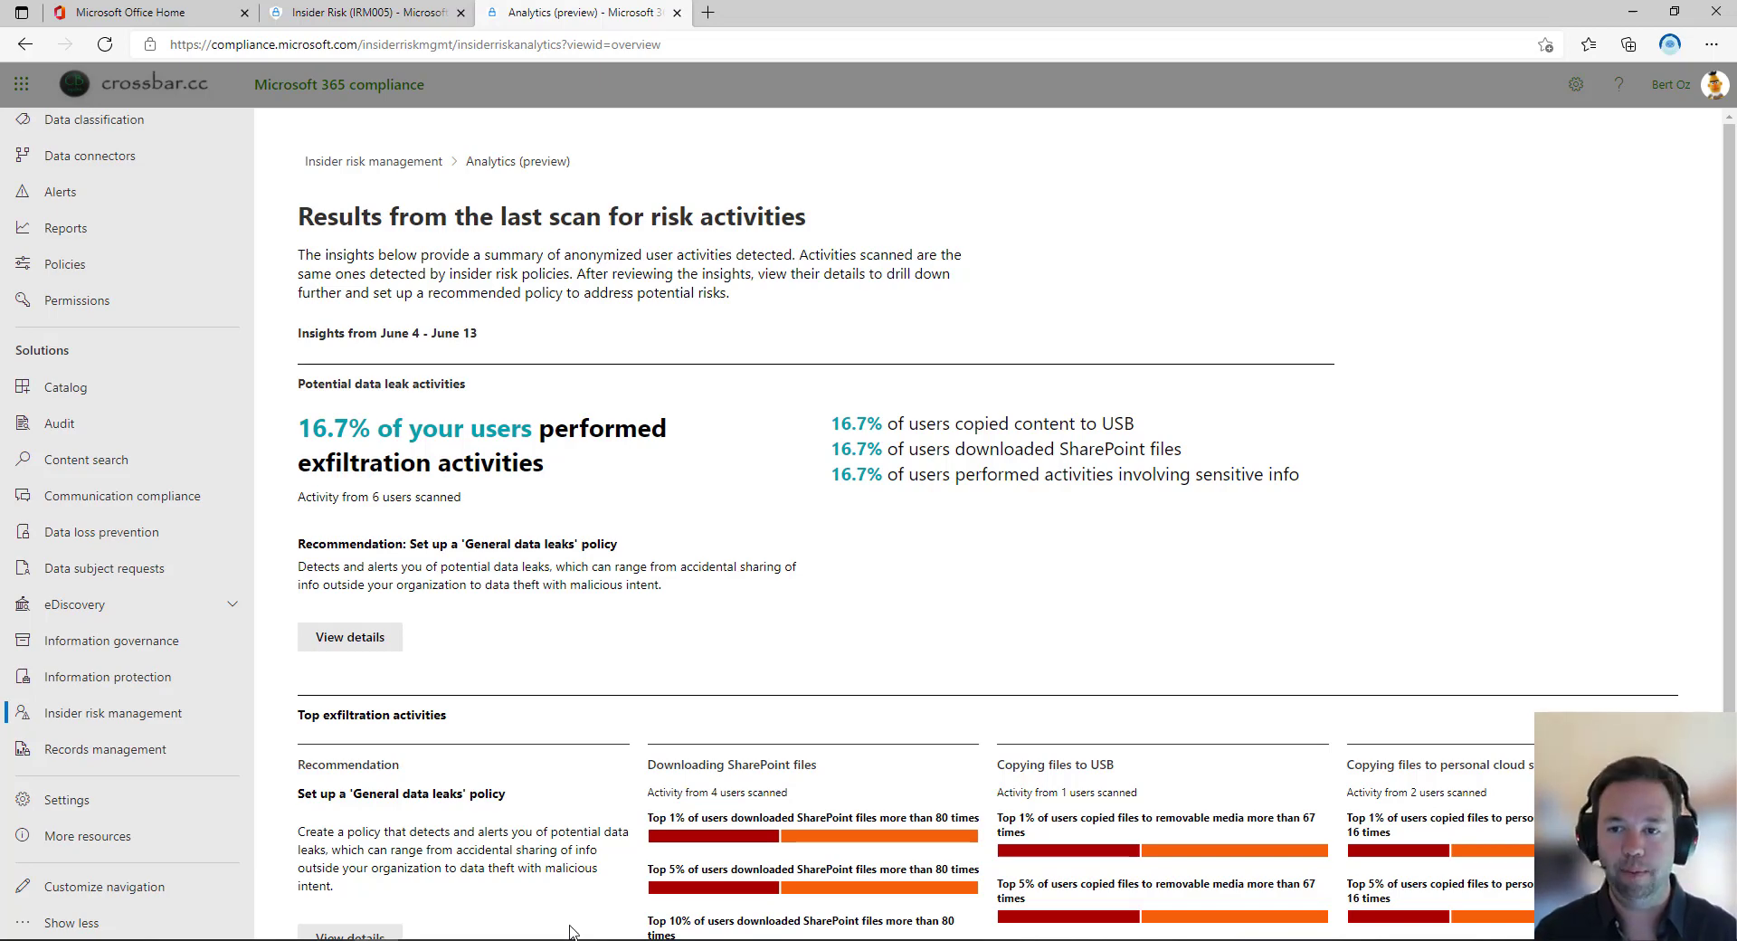
scroll(648, 601, "down", 1)
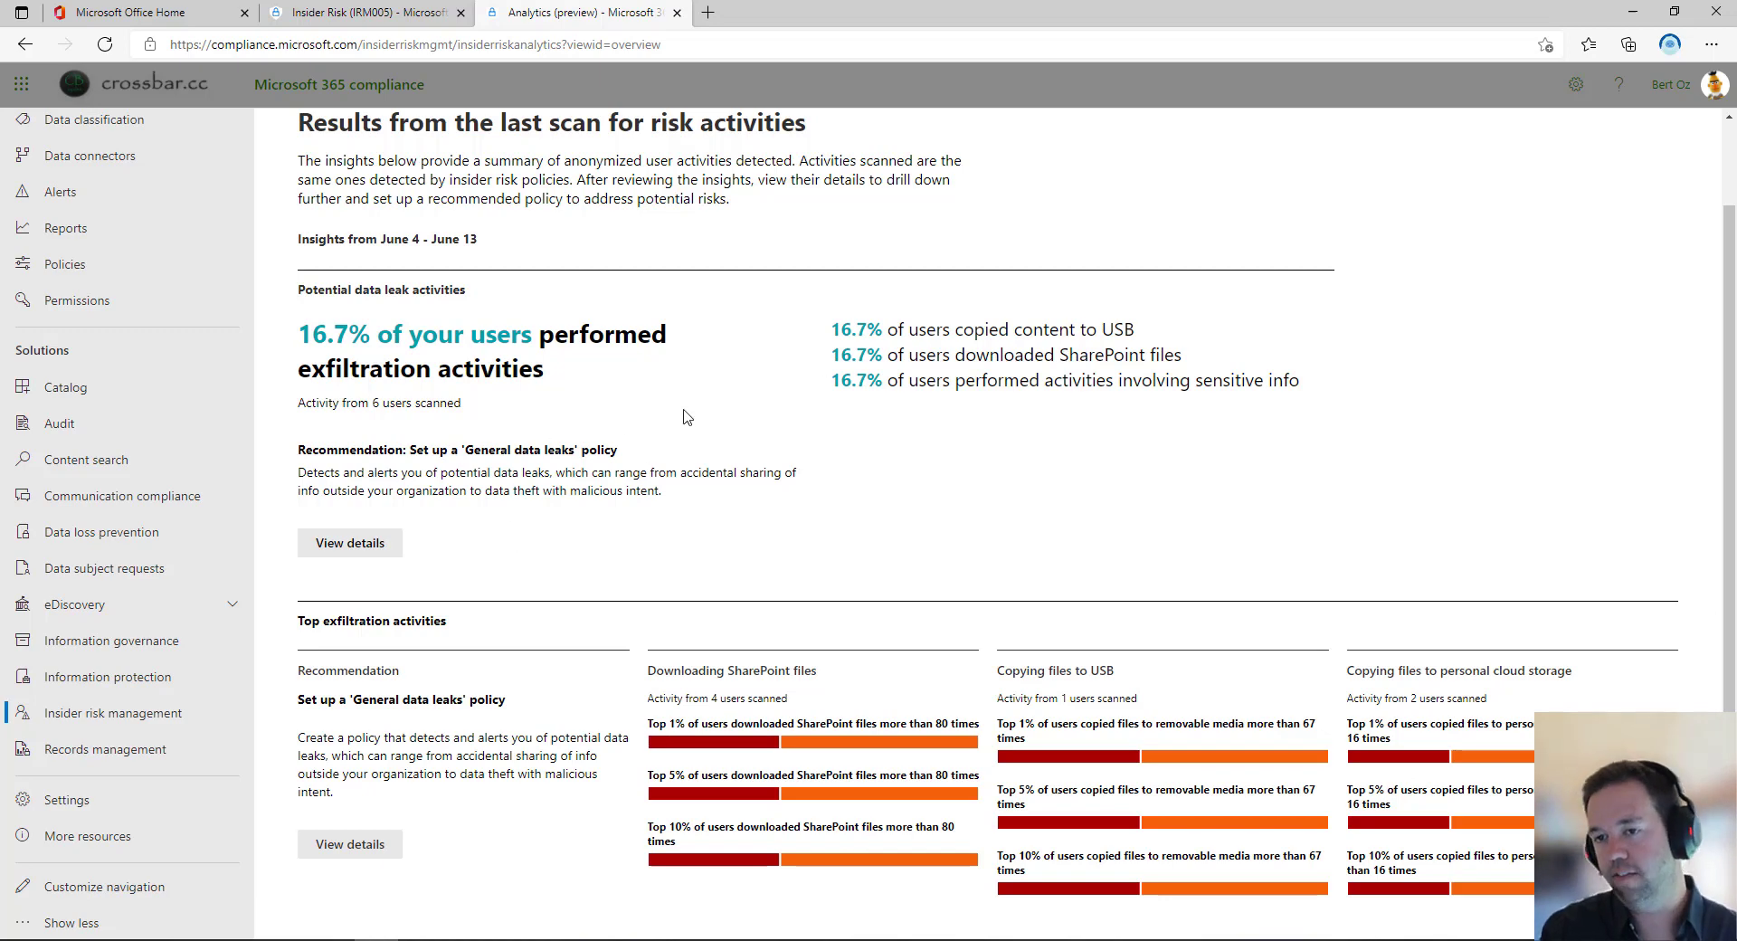
scroll(685, 416, "up", 1)
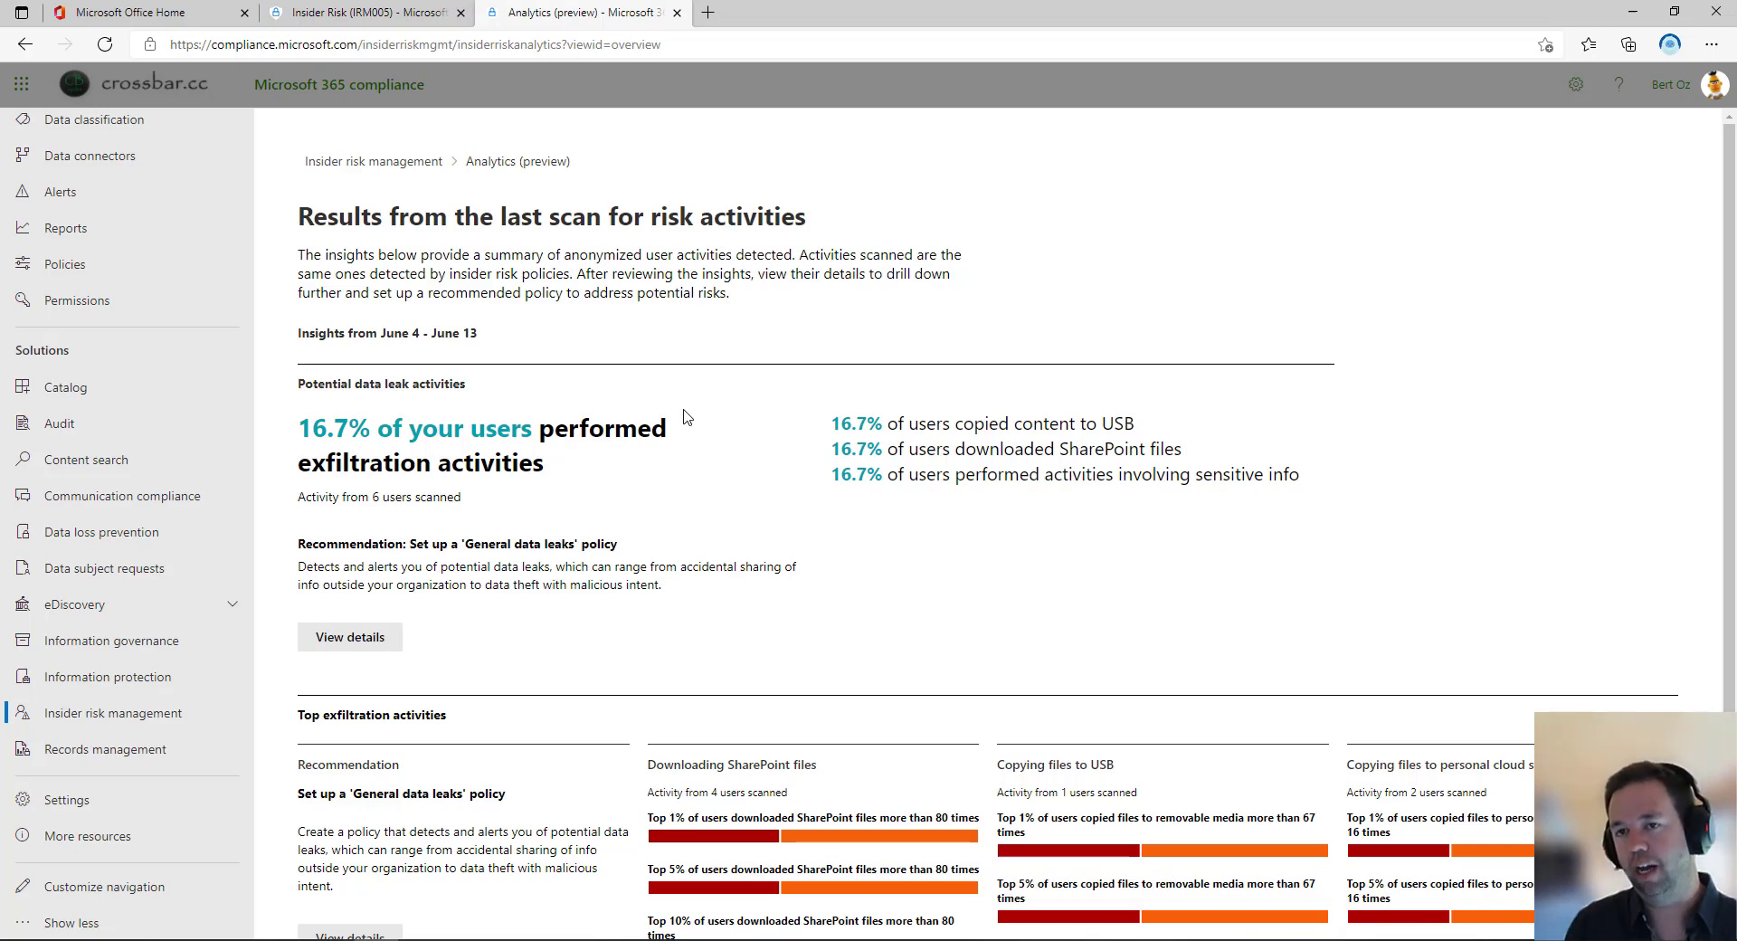
Return to the Insider risk management overview and review its alerts, cases, users and most active policies.
left_click(380, 163)
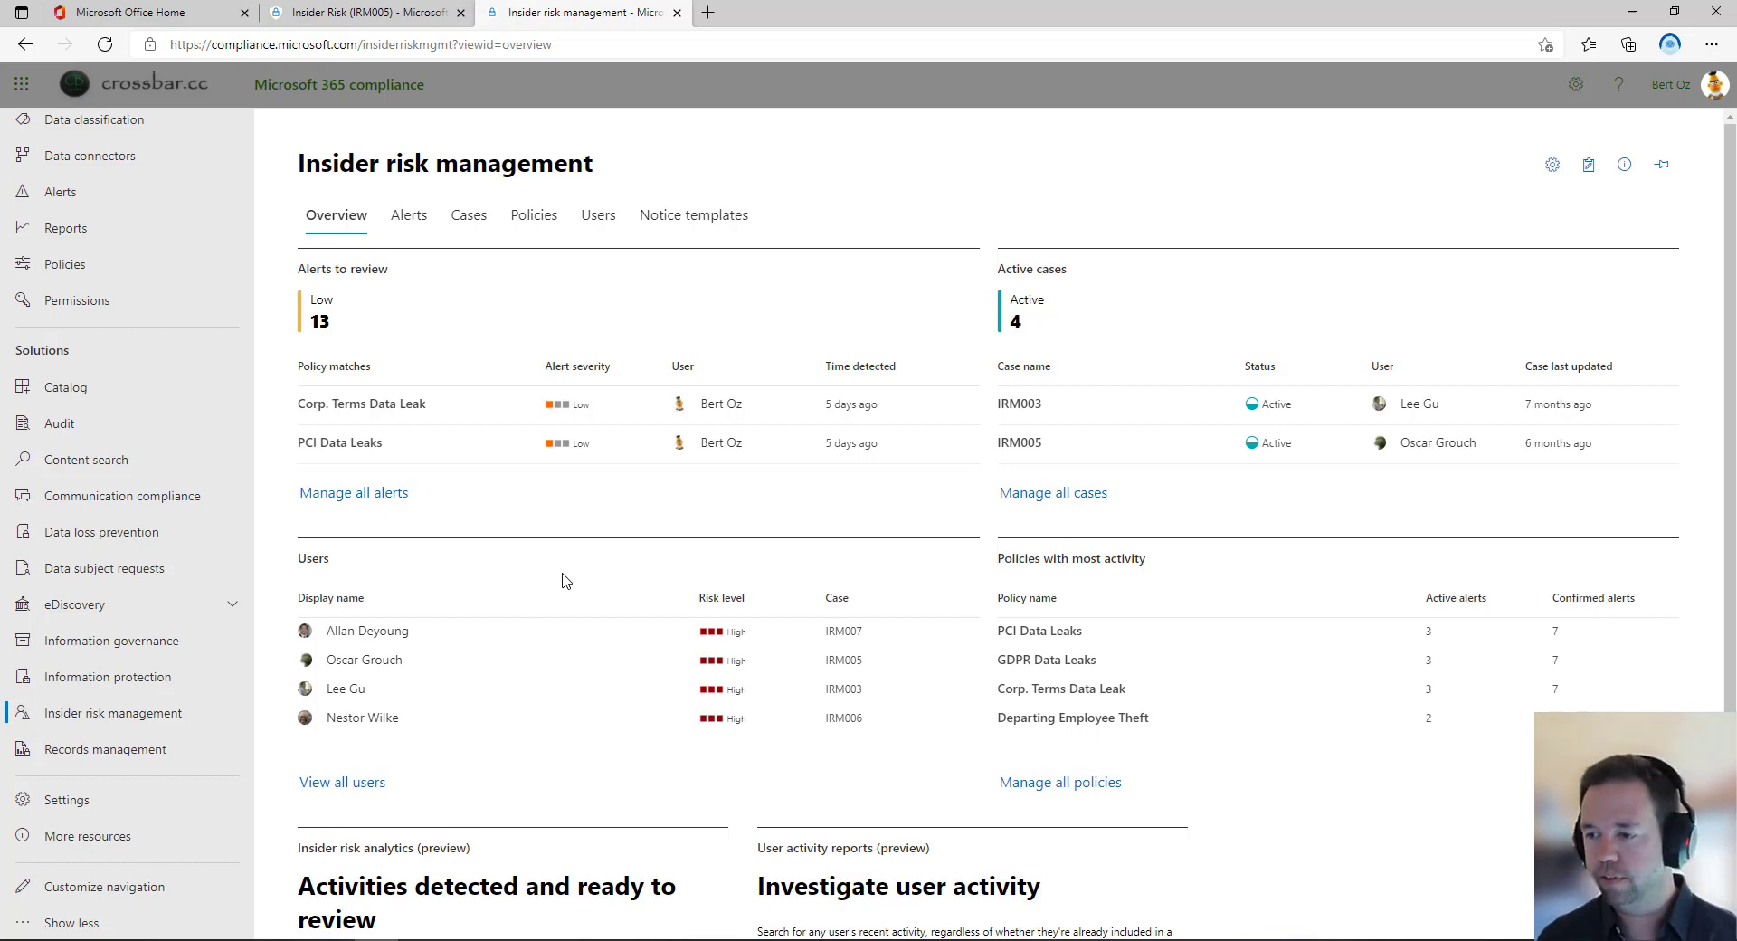
scroll(601, 601, "down", 2)
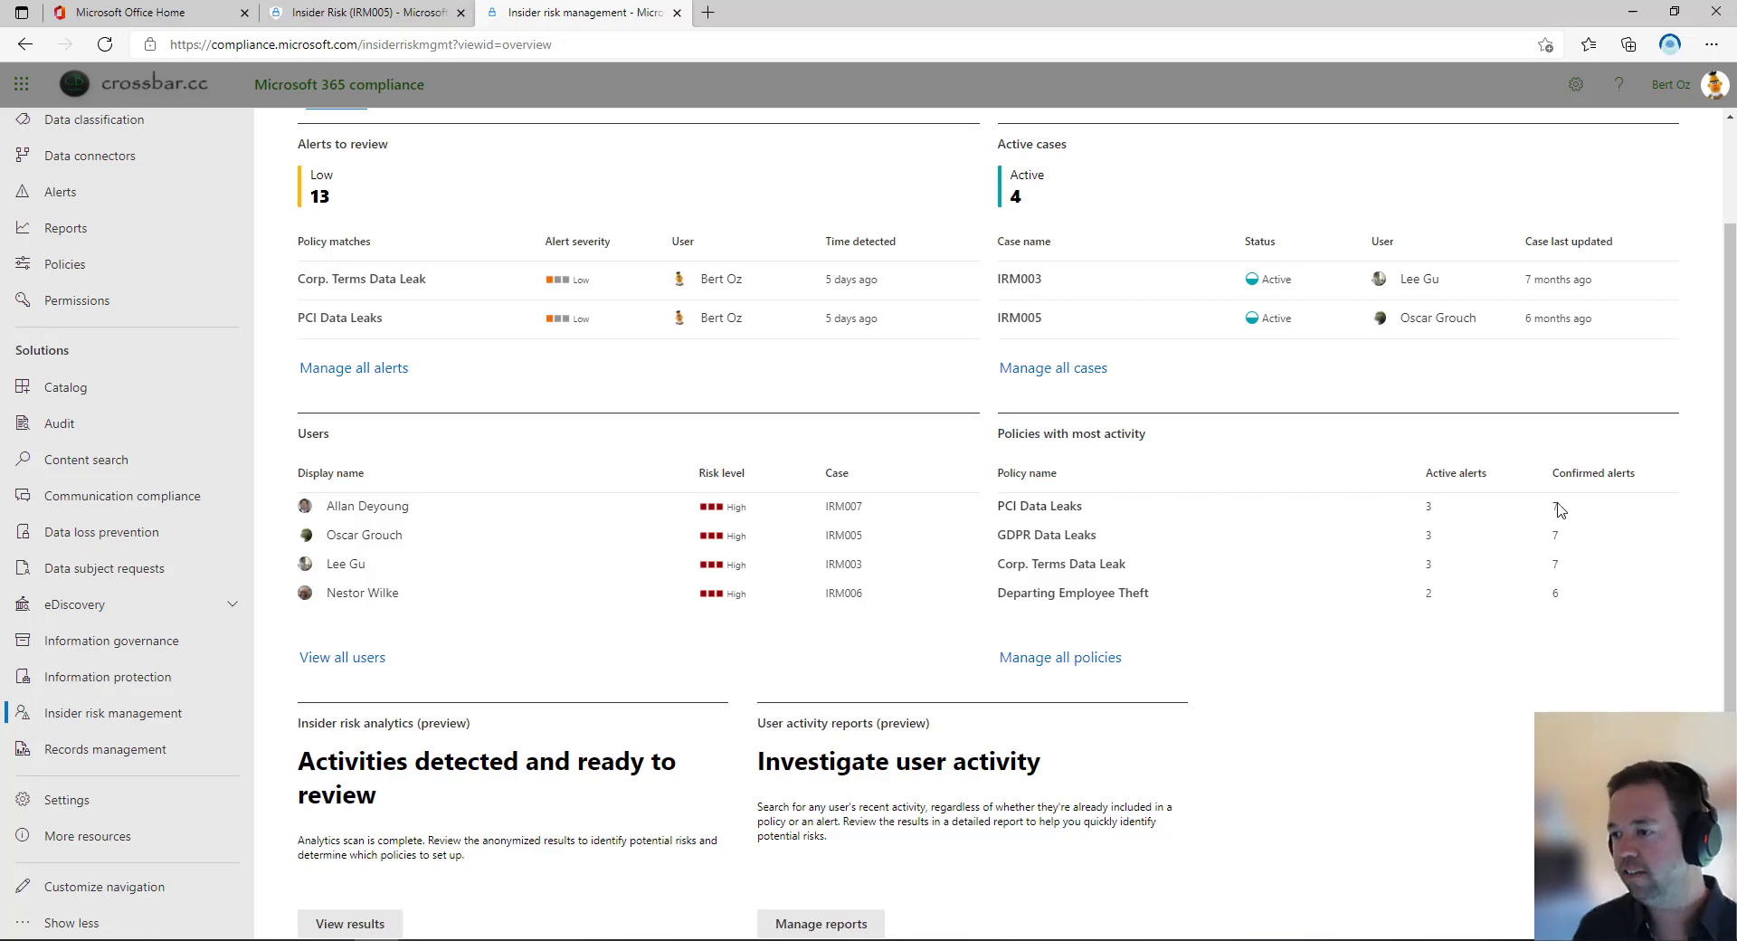
scroll(1451, 523, "up", 3)
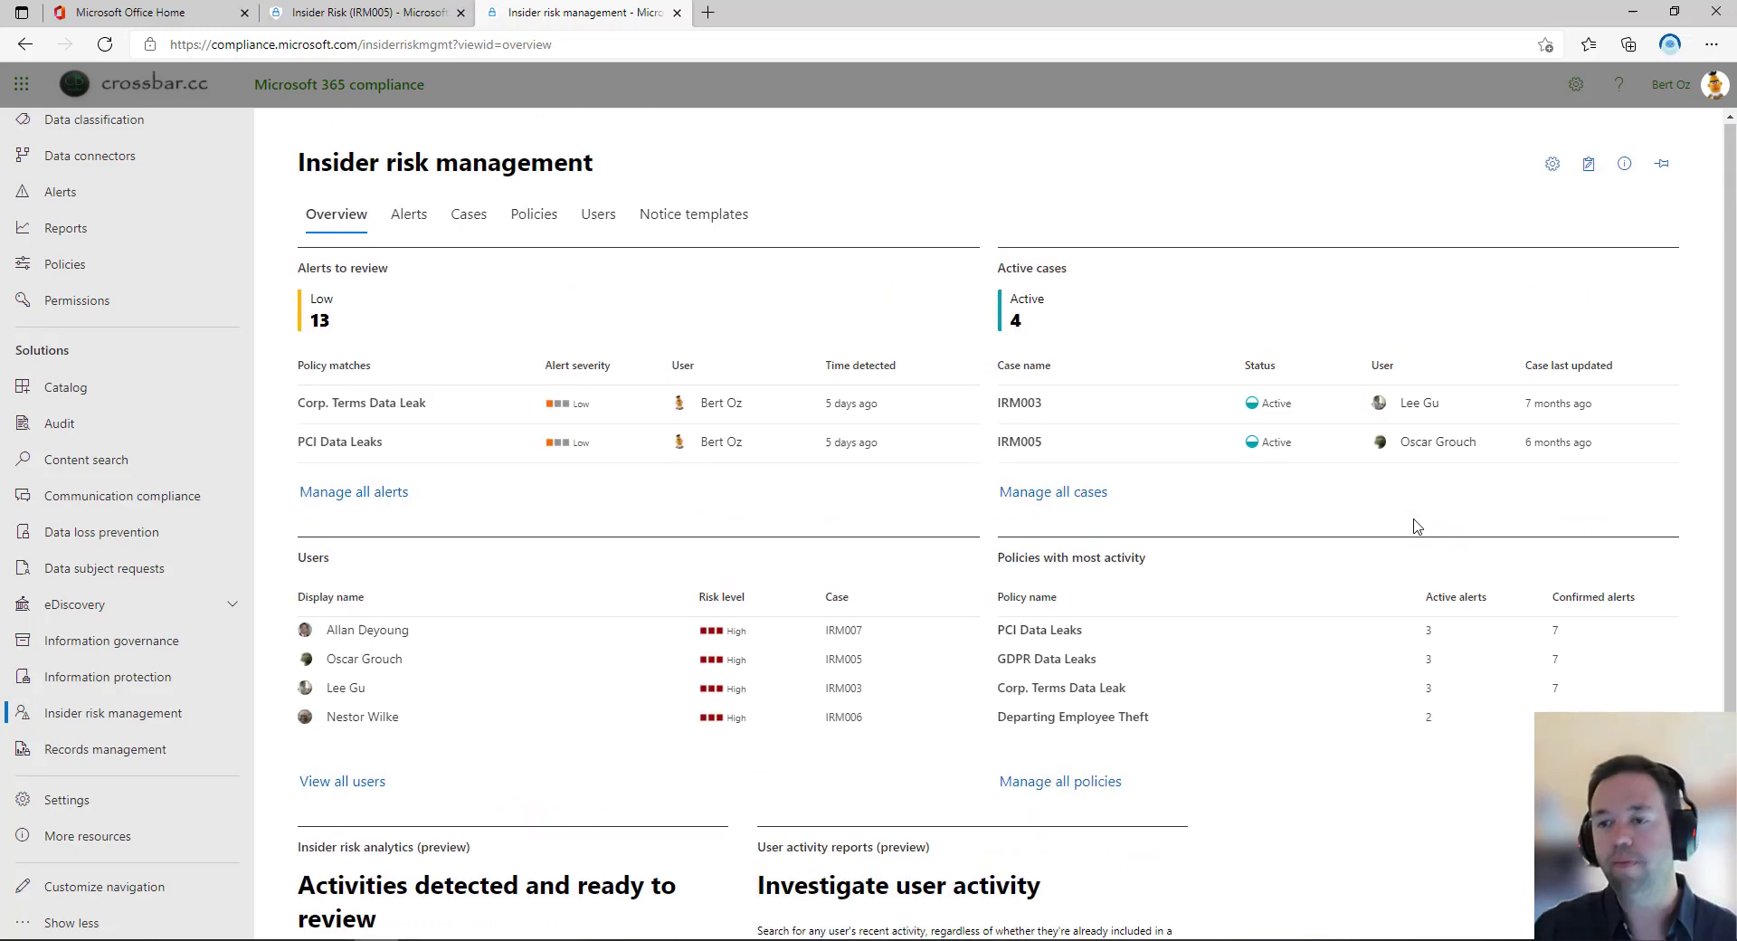
From the alerts list, inspect the user activity of the newest Departing Employee Theft alert, and close its details.
left_click(407, 226)
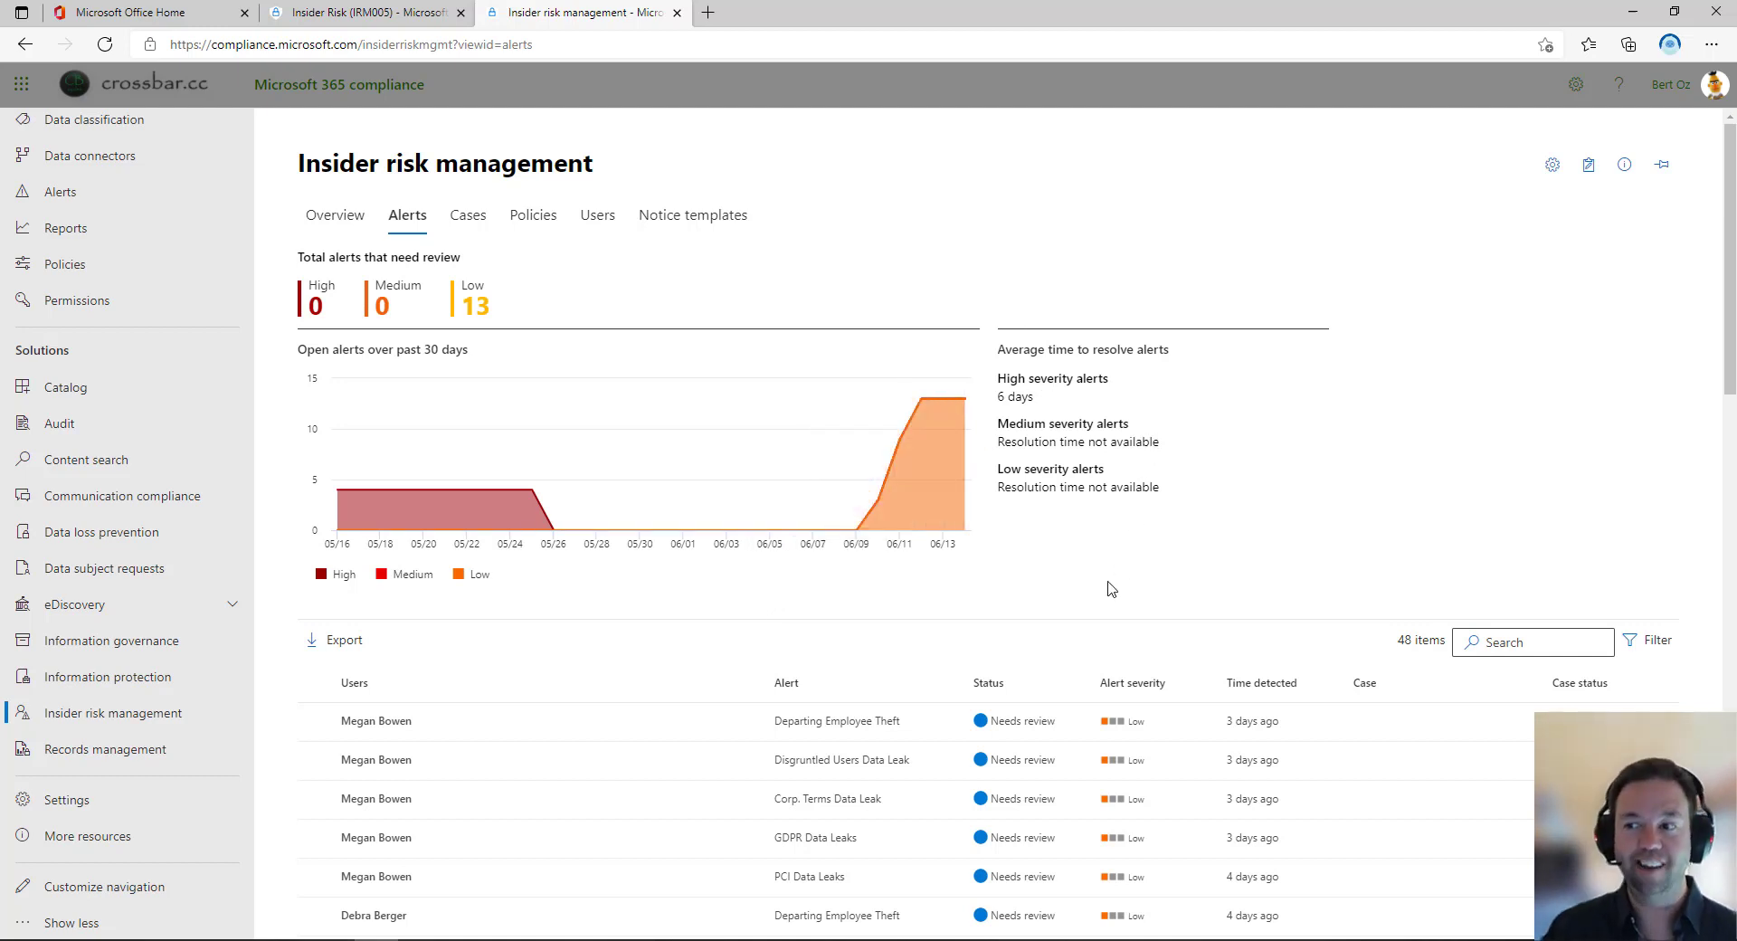
scroll(1111, 590, "down", 3)
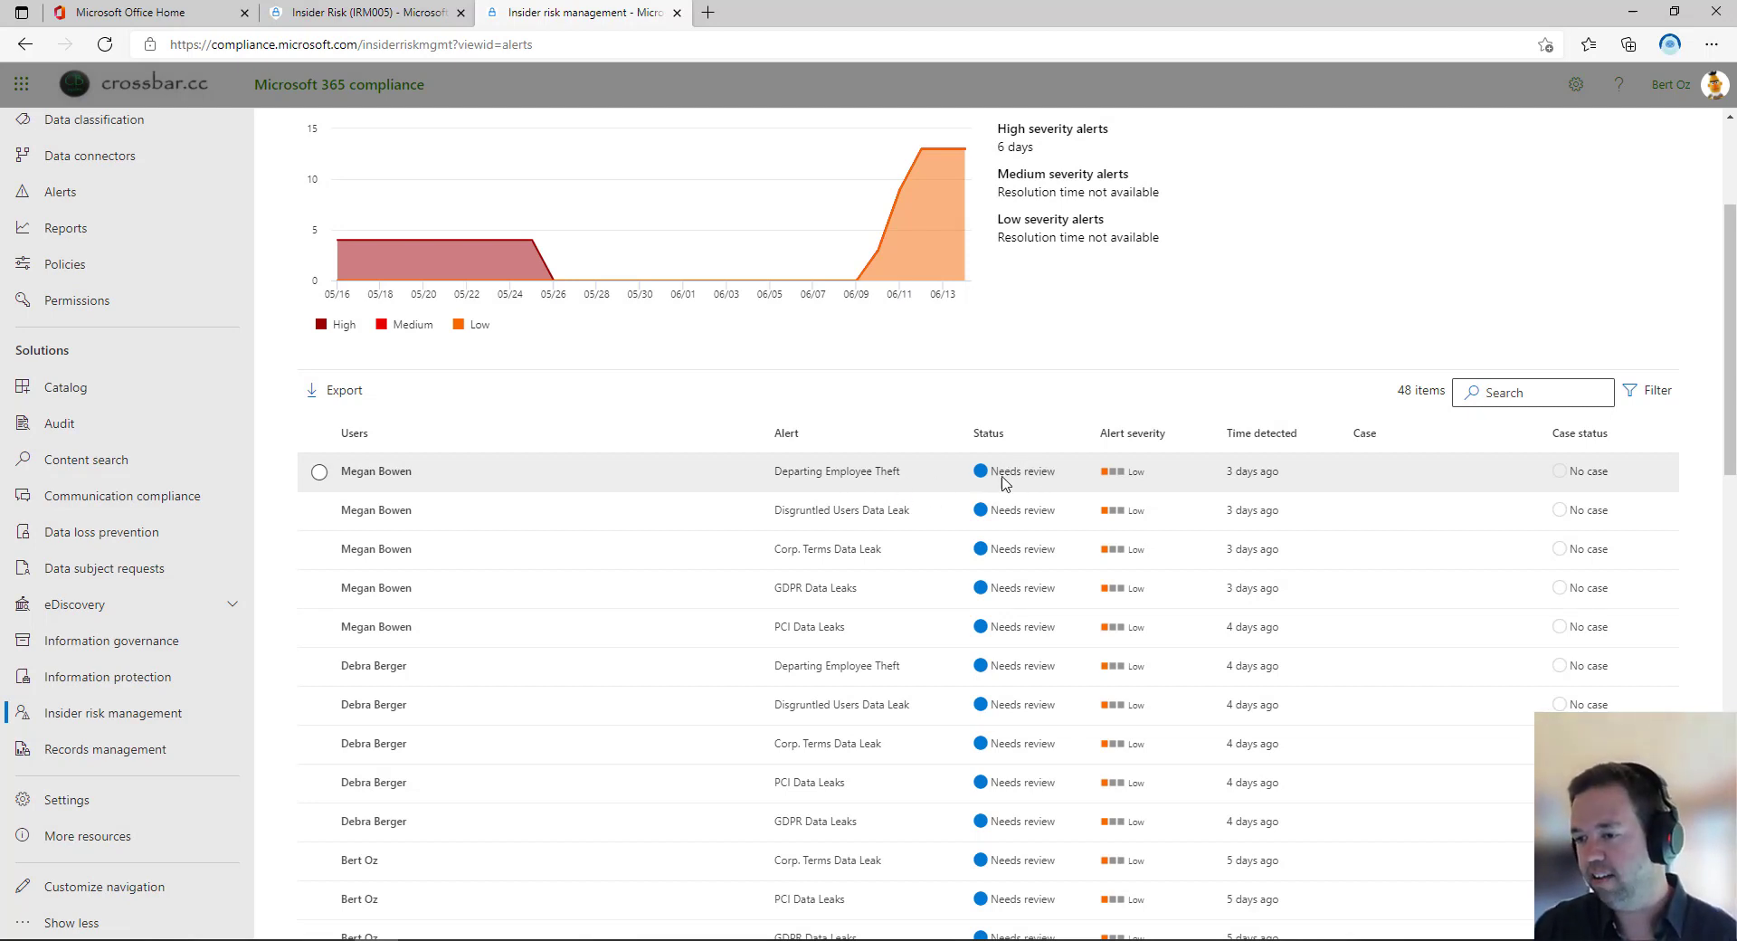
left_click(375, 471)
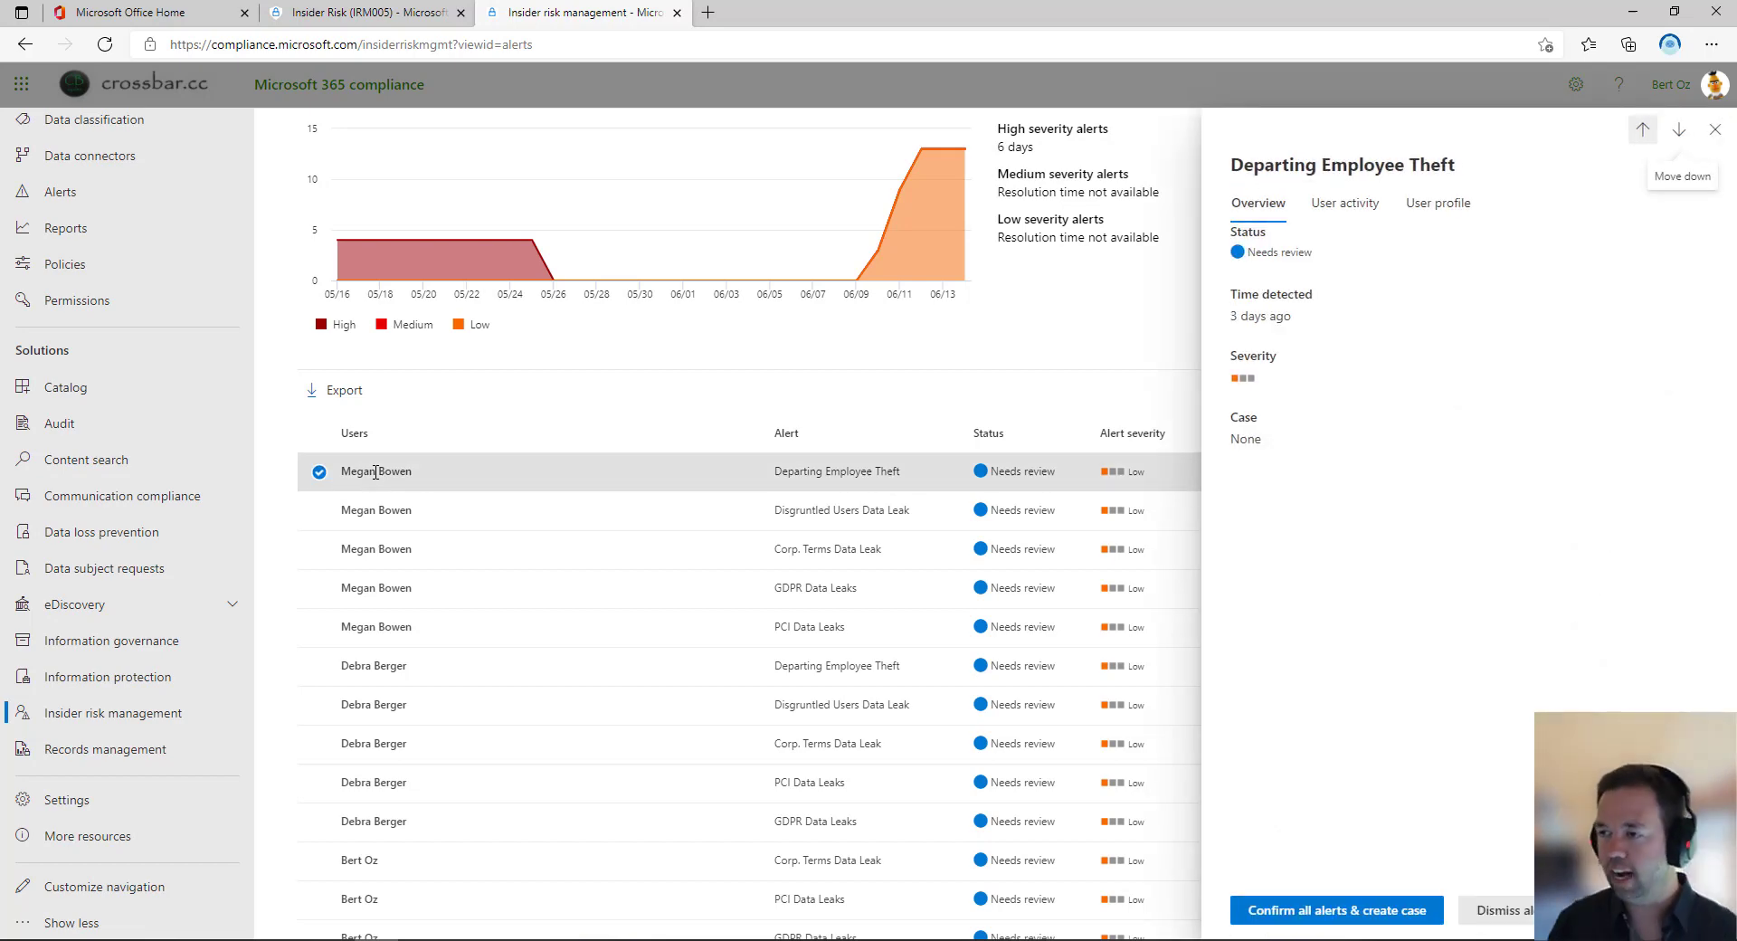
left_click(1345, 208)
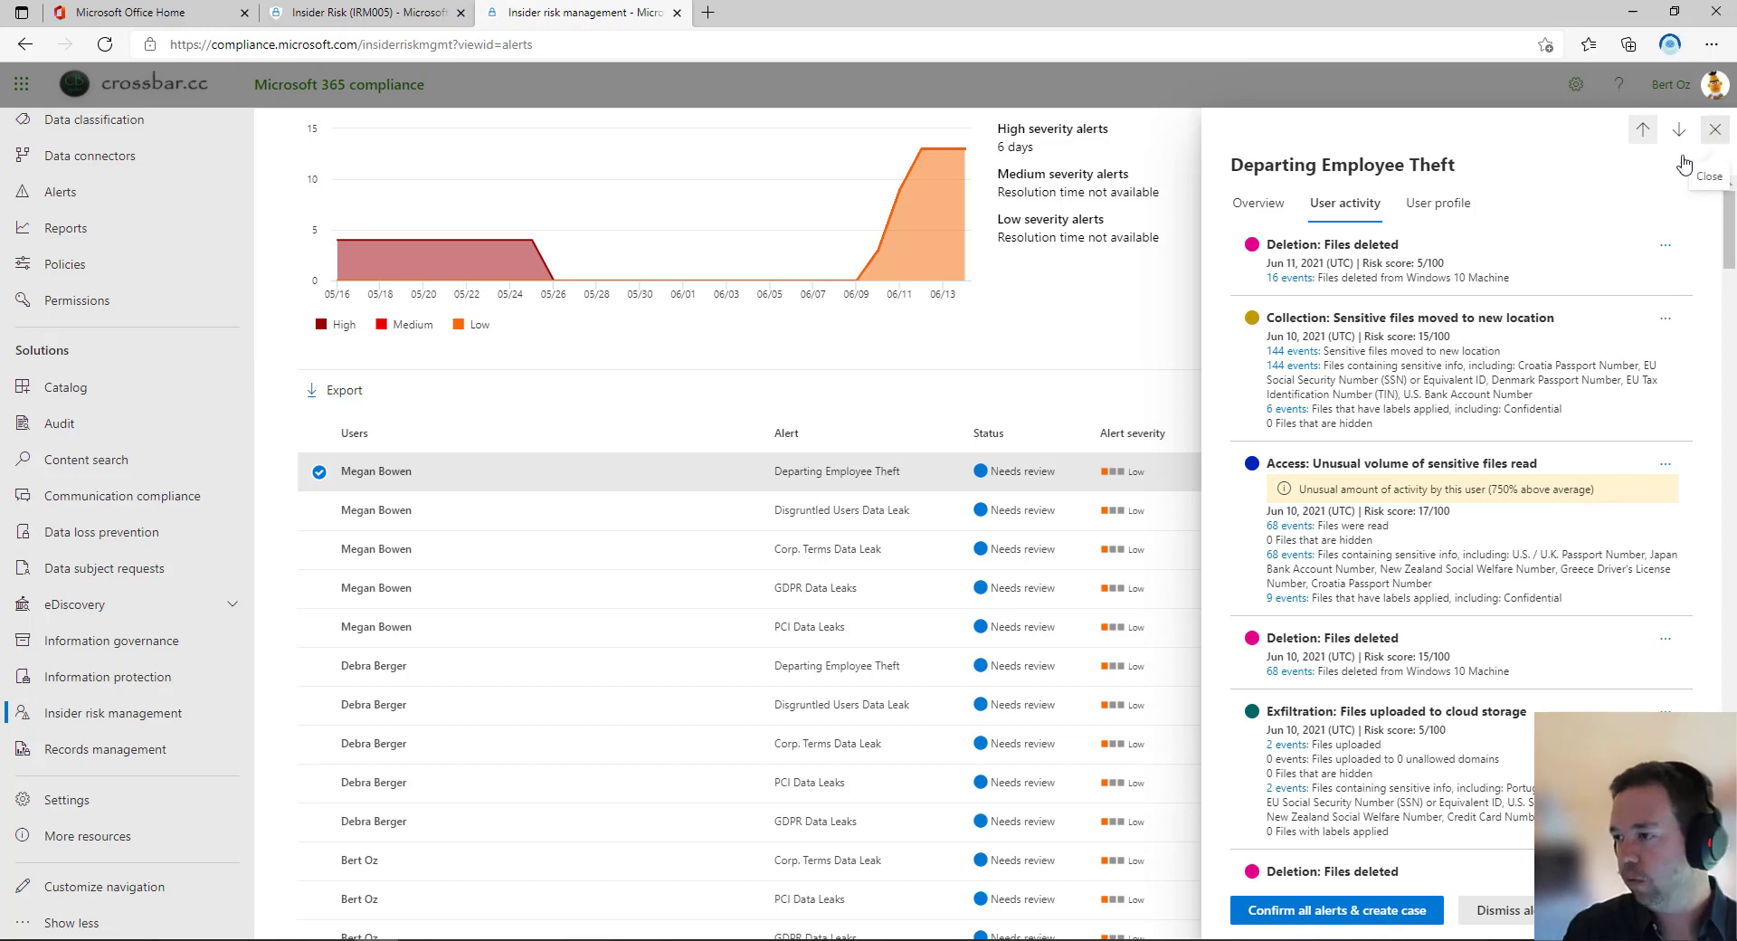
left_click(1715, 129)
Open case IRM005 from the cases list and review its overview, including all the detected content summaries.
scroll(925, 328, "up", 3)
left_click(481, 224)
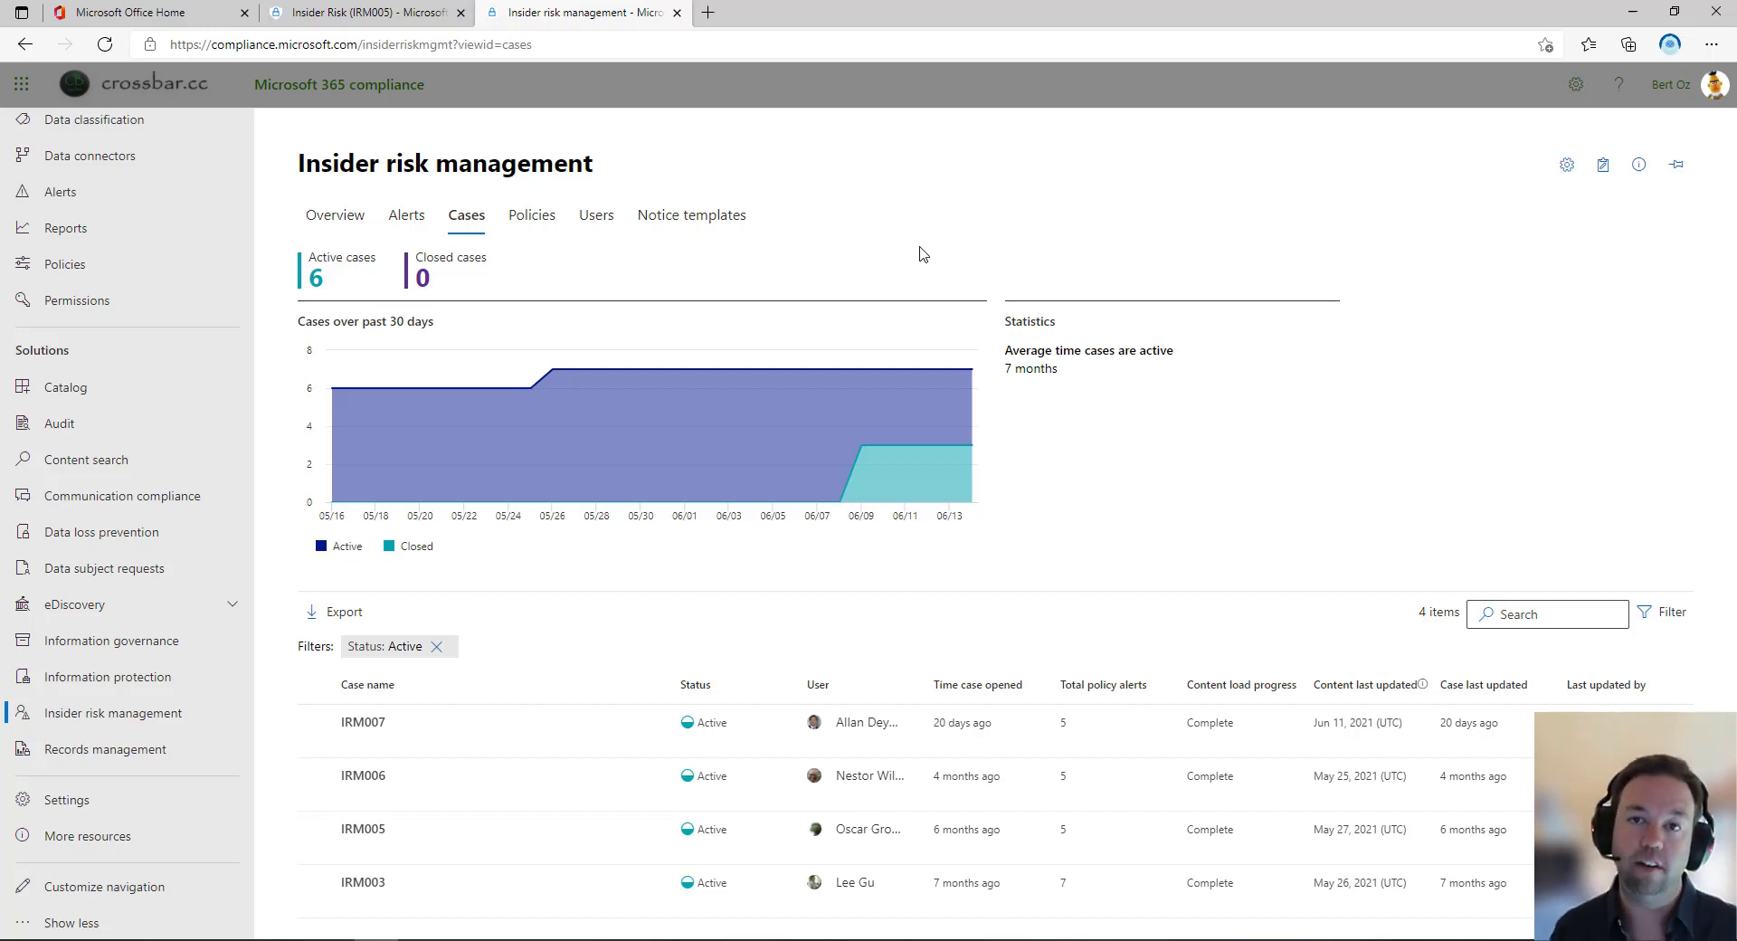
left_click(362, 830)
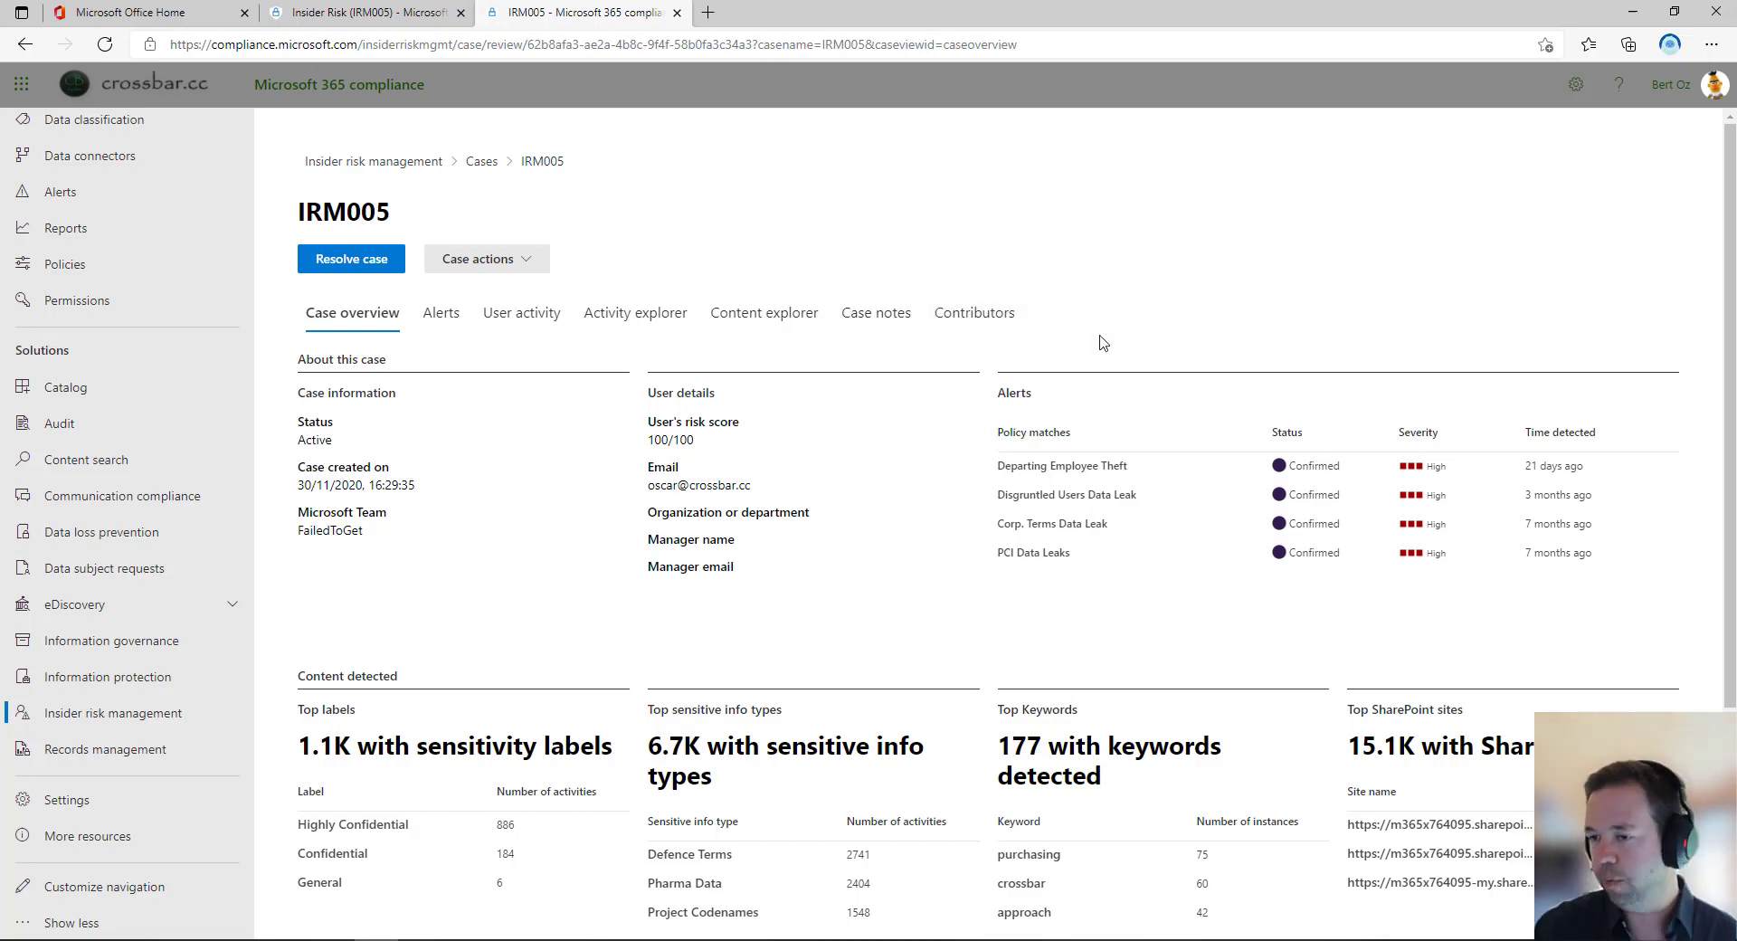
scroll(730, 699, "down", 2)
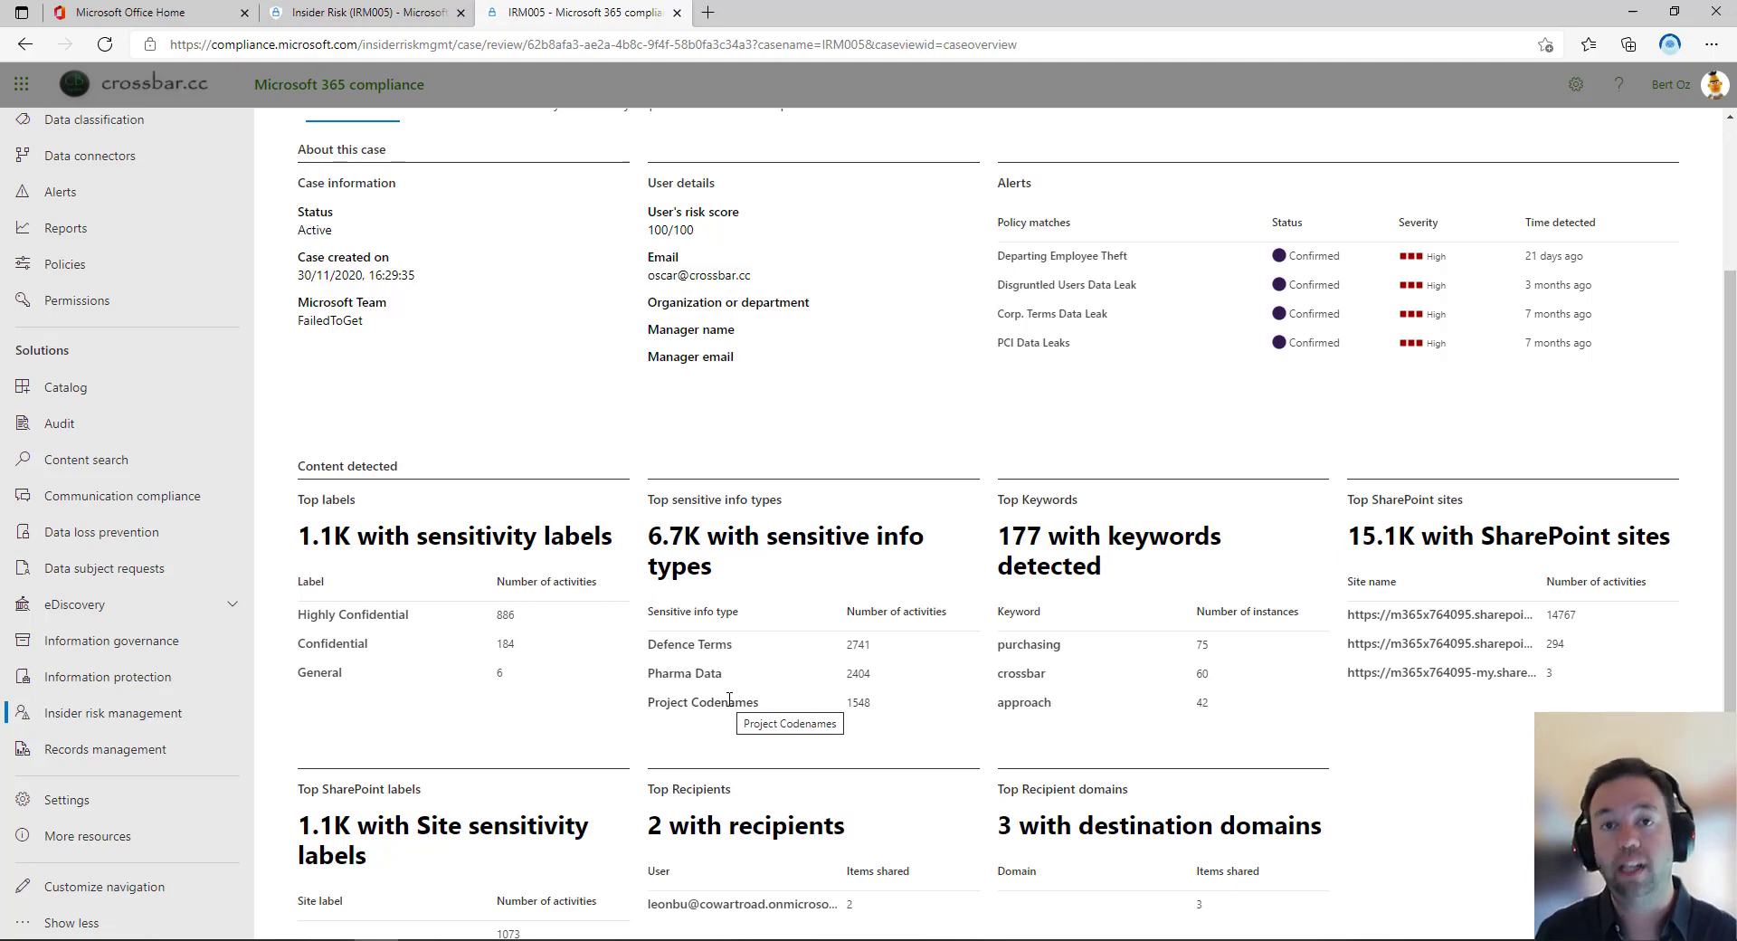
scroll(1734, 384, "down", 1)
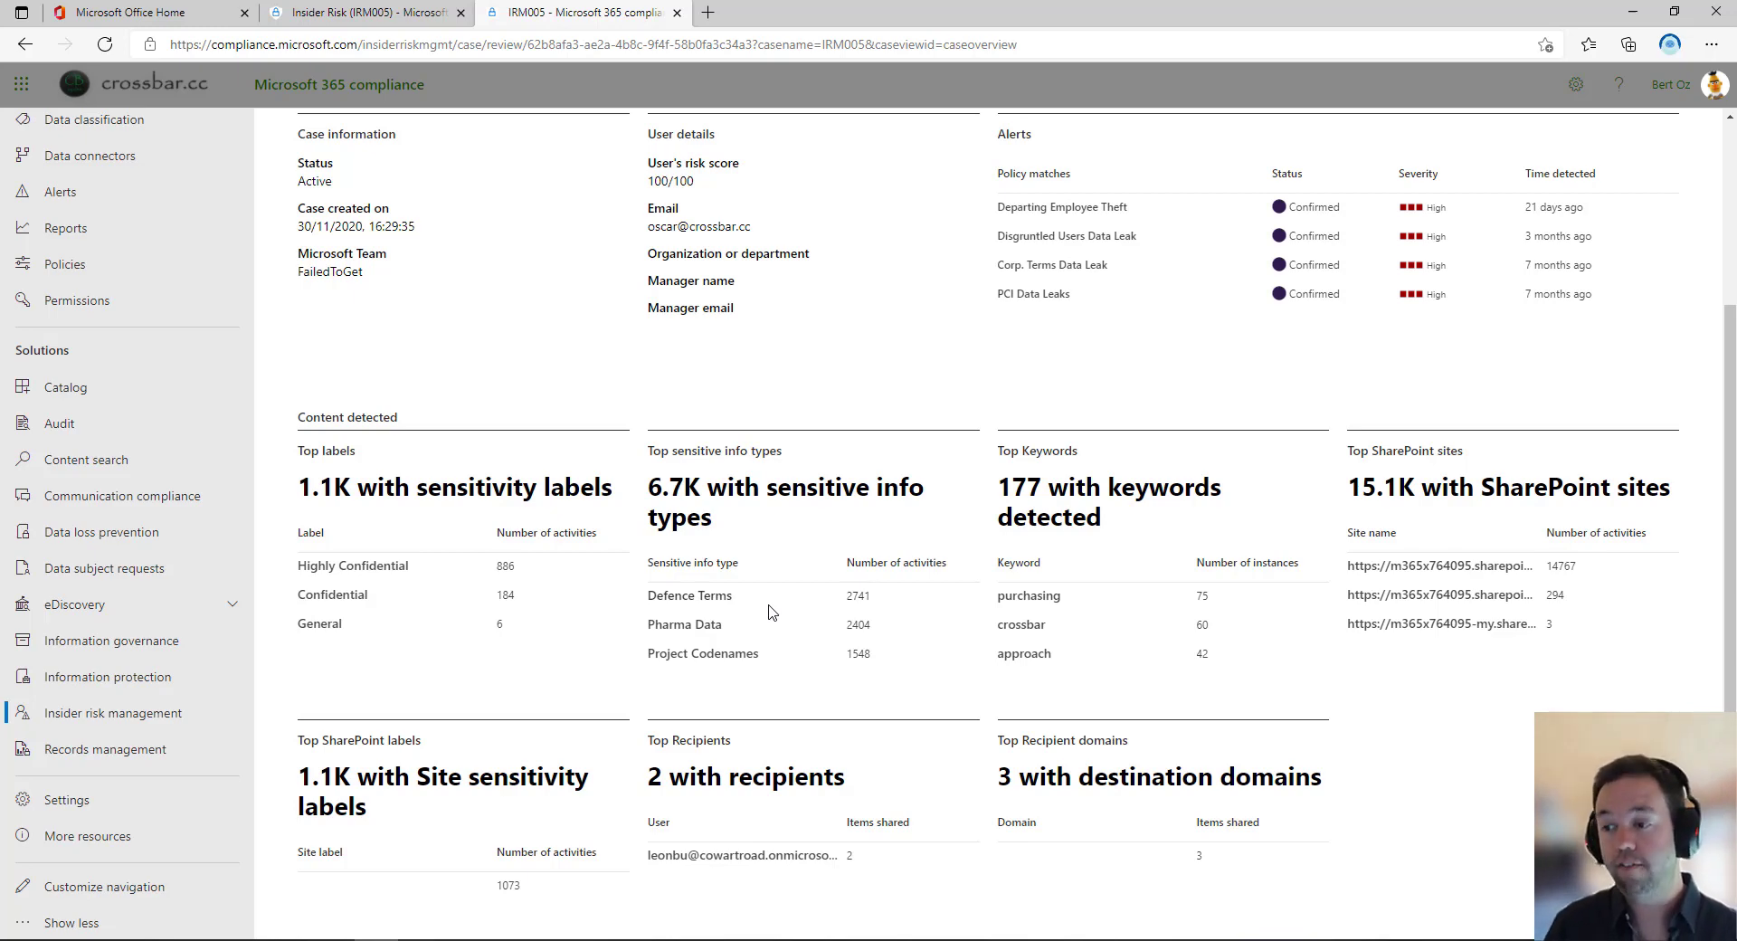
scroll(771, 613, "down", 1)
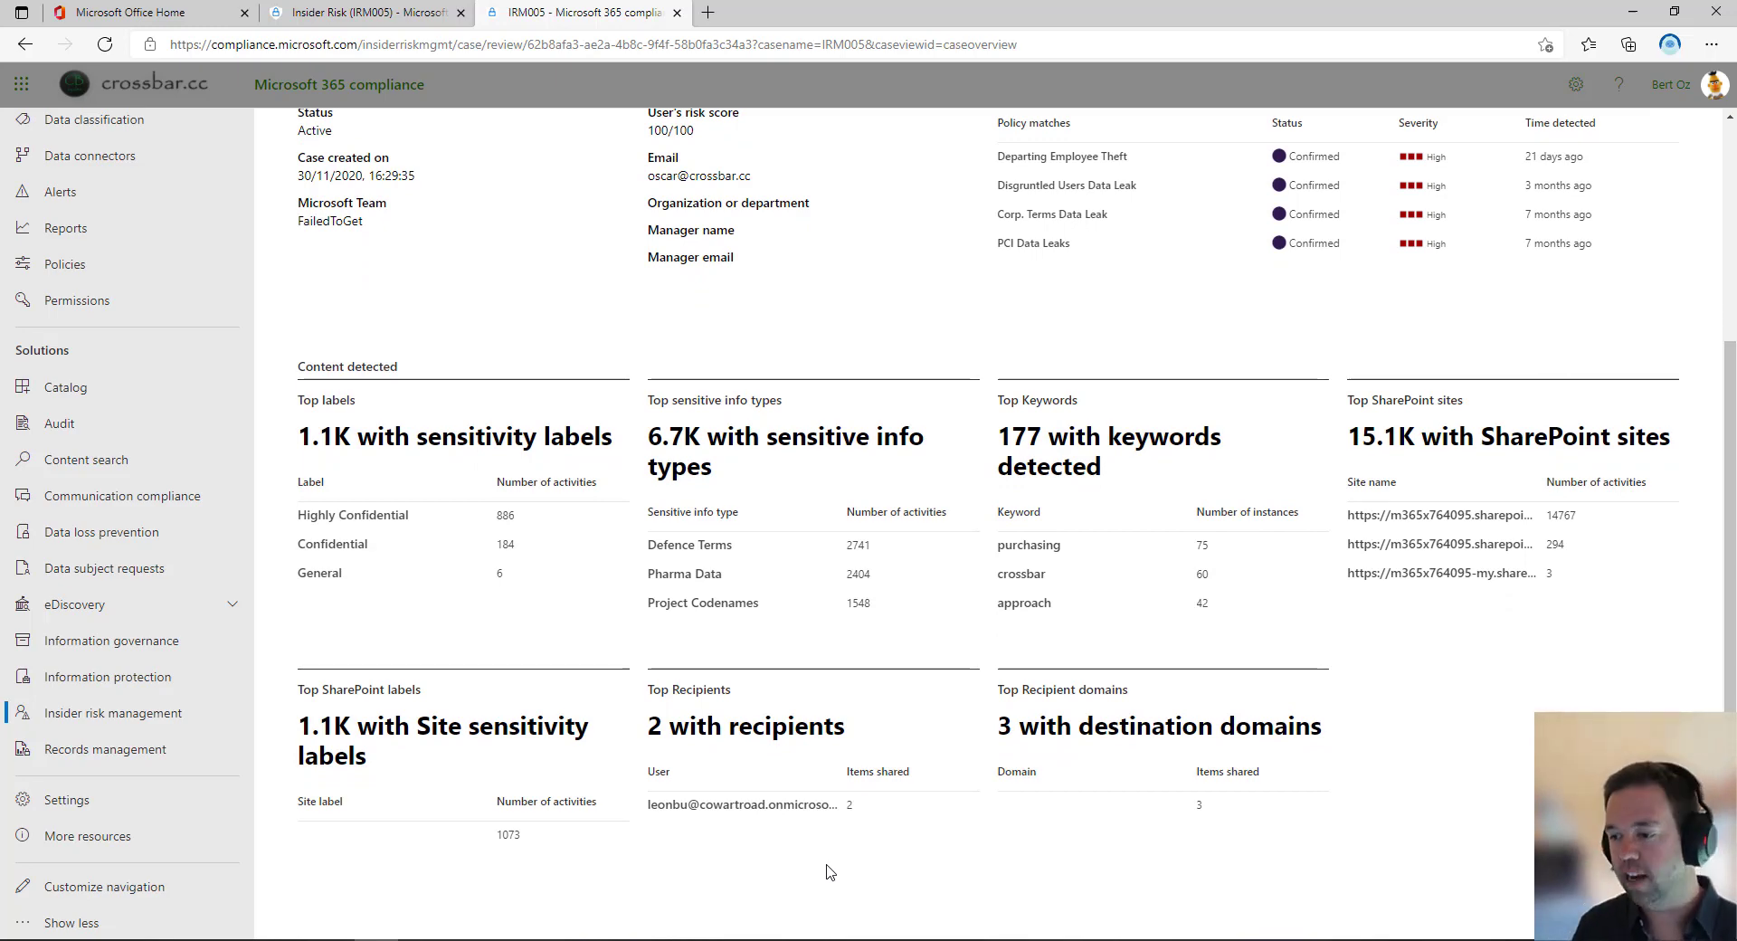
left_click(1733, 312)
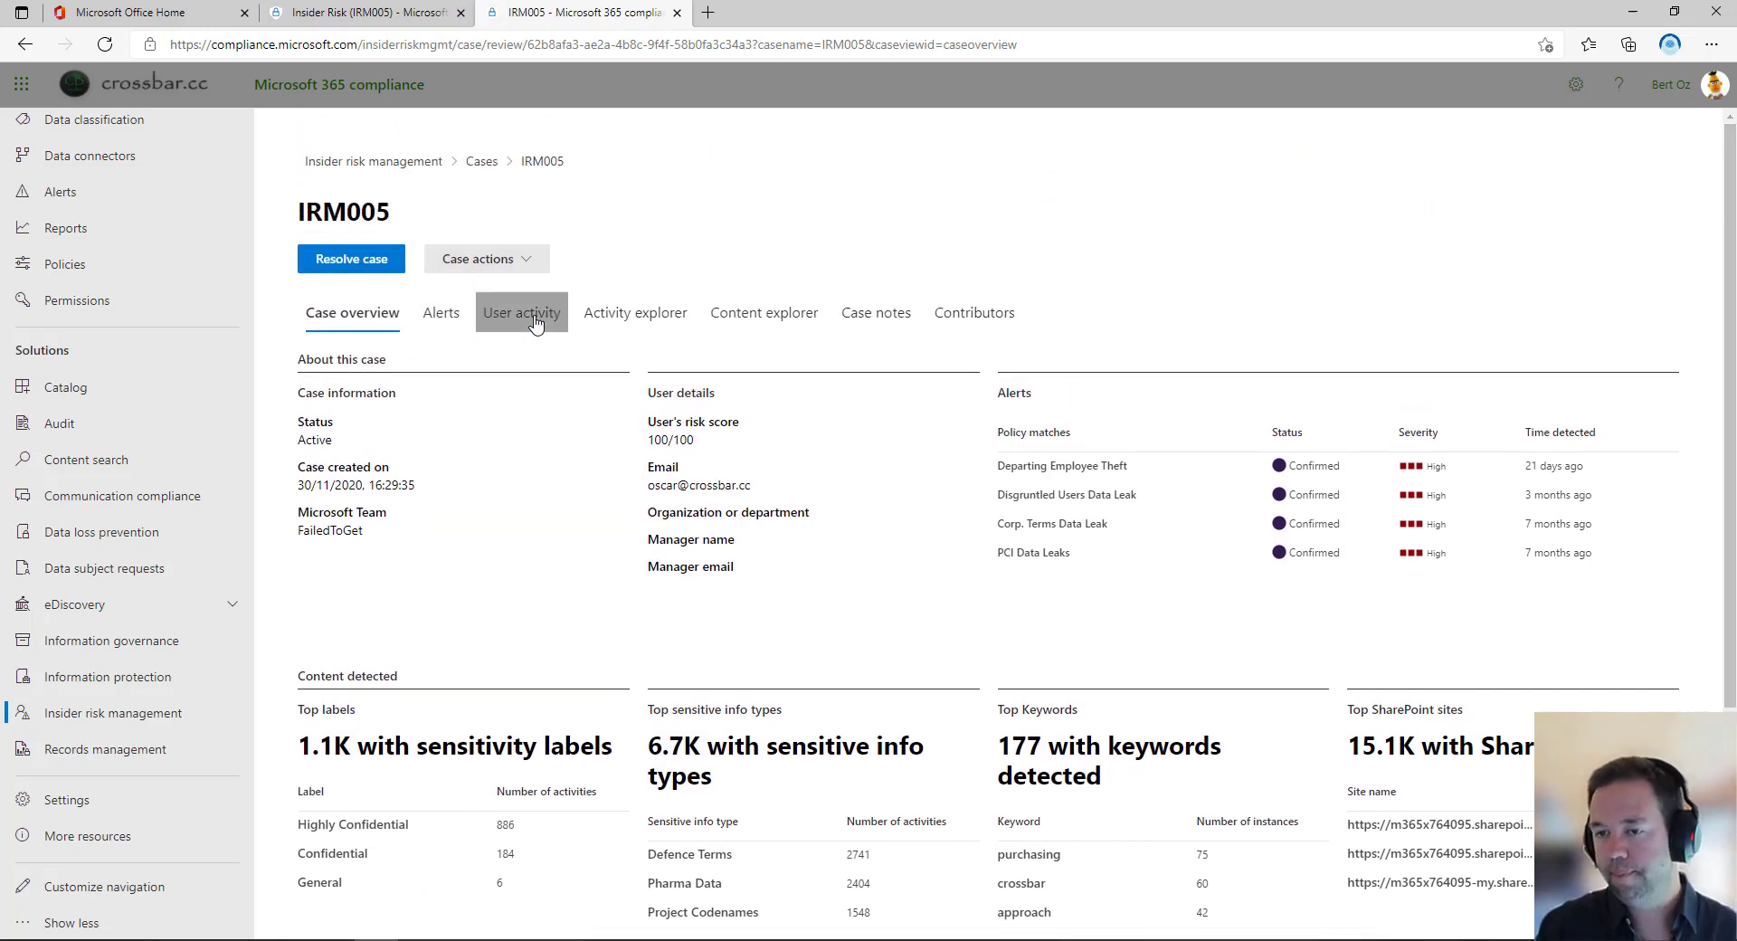
Show the case's user activity over 6 Months and inspect the mid-March SharePoint download event among the chart's risk points.
left_click(535, 321)
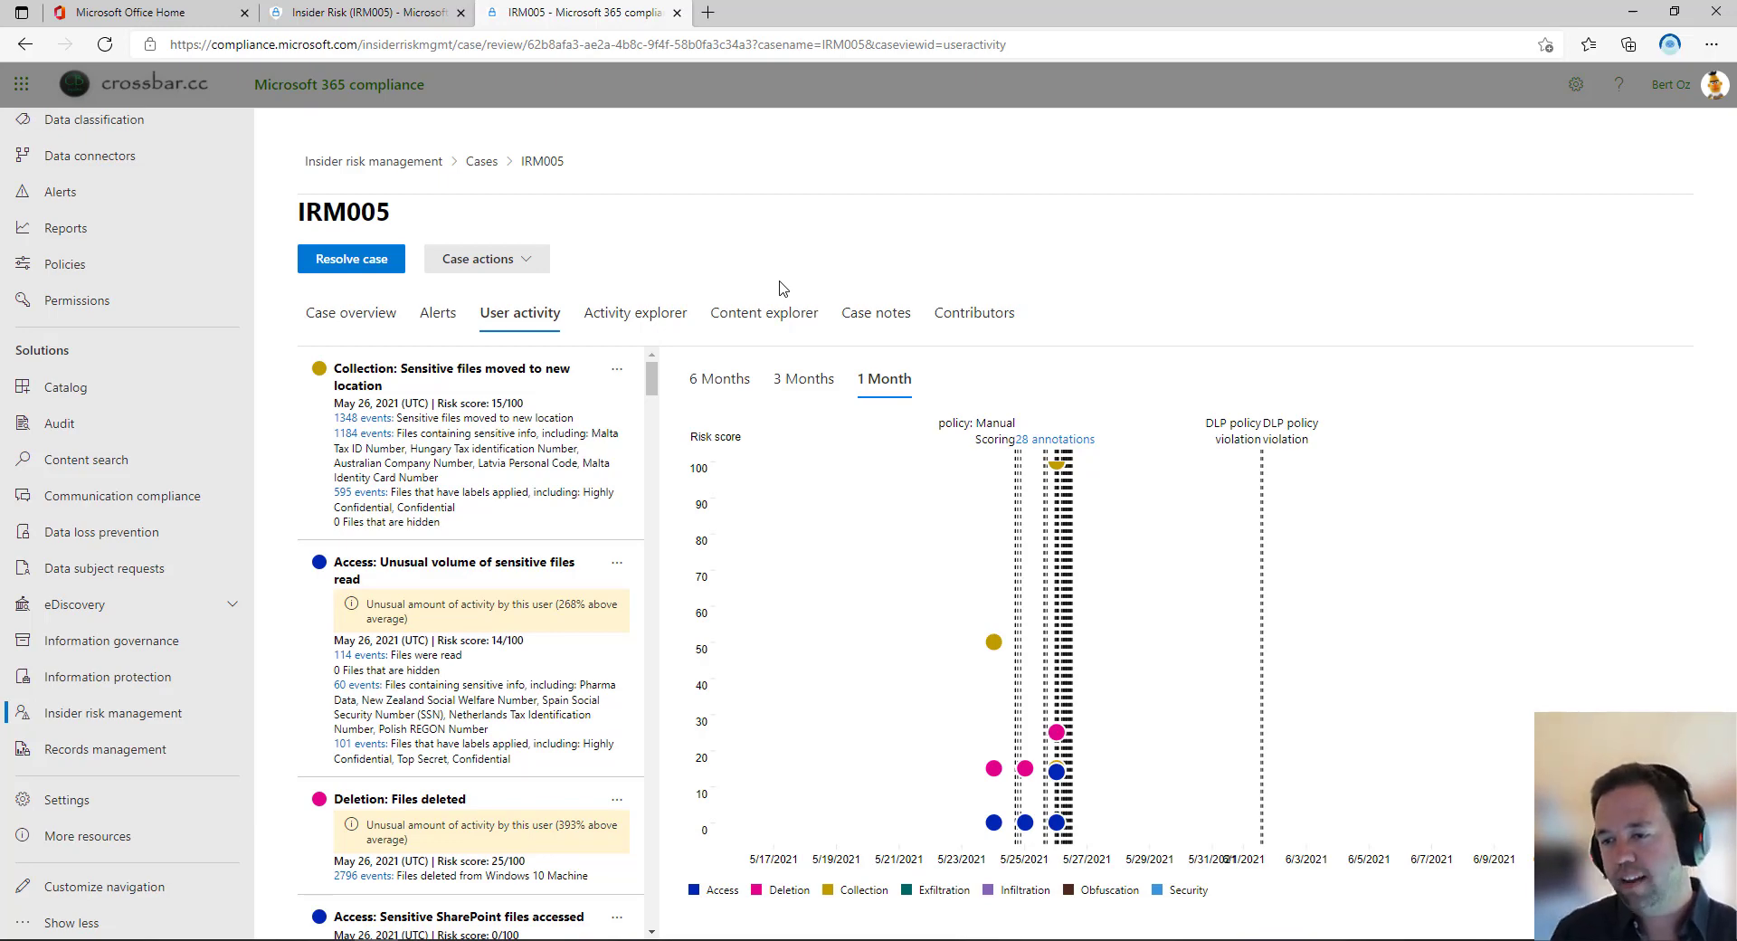
left_click(720, 379)
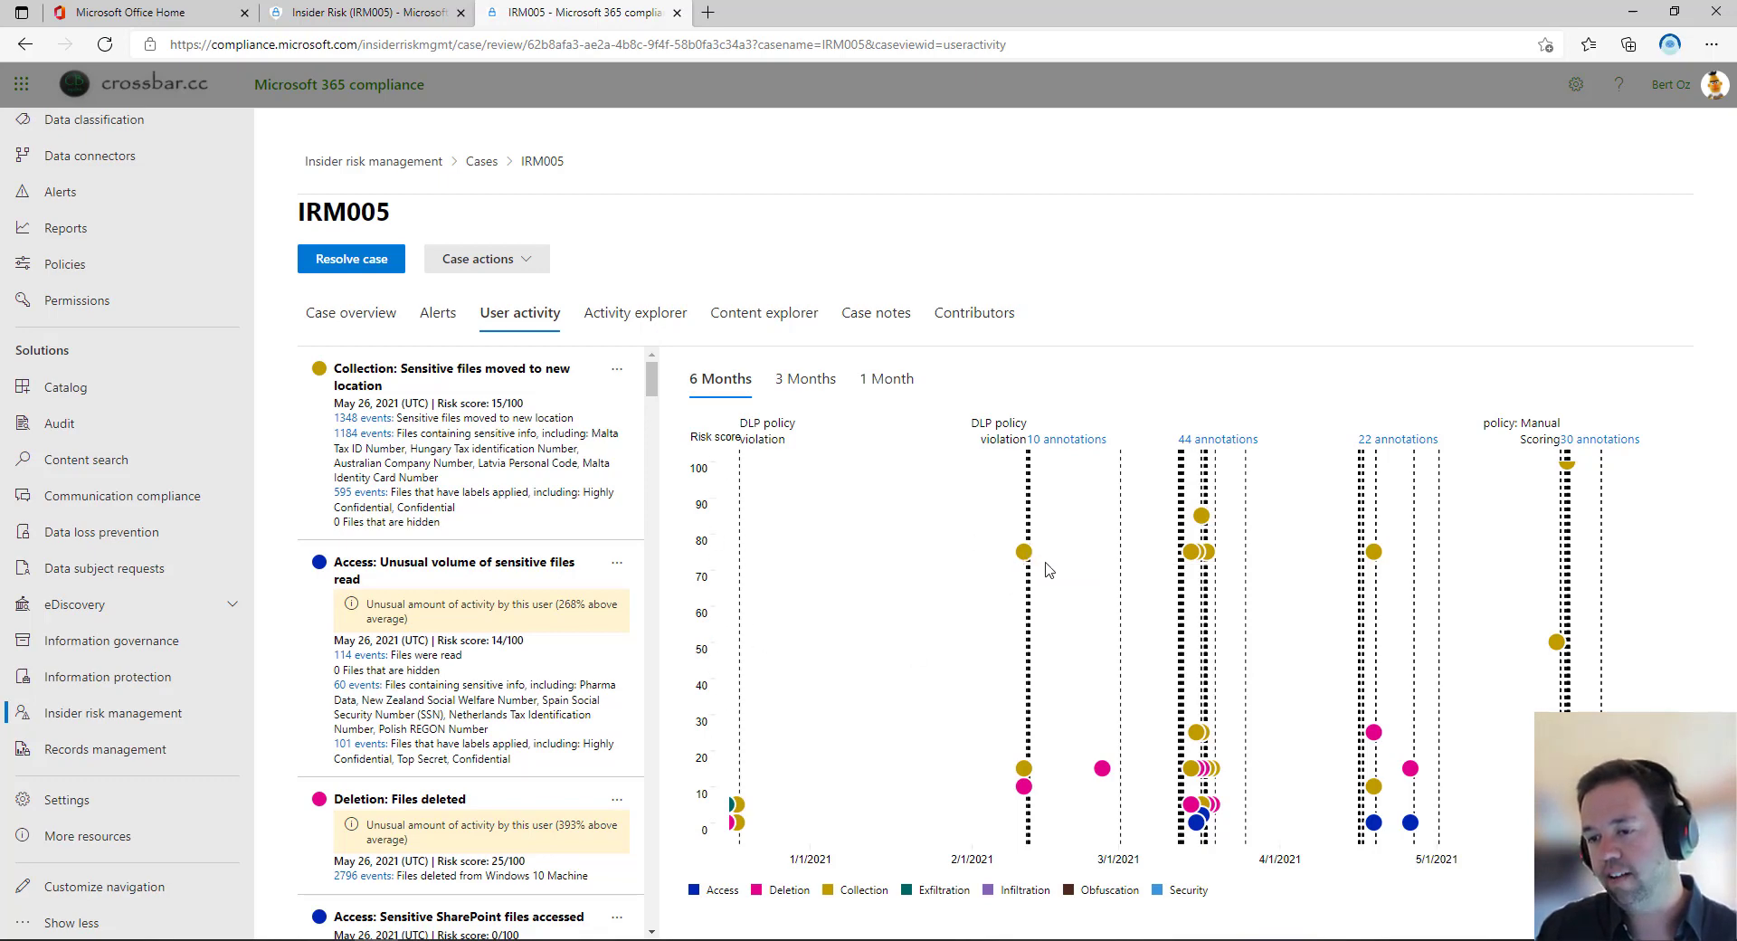
left_click(1178, 567)
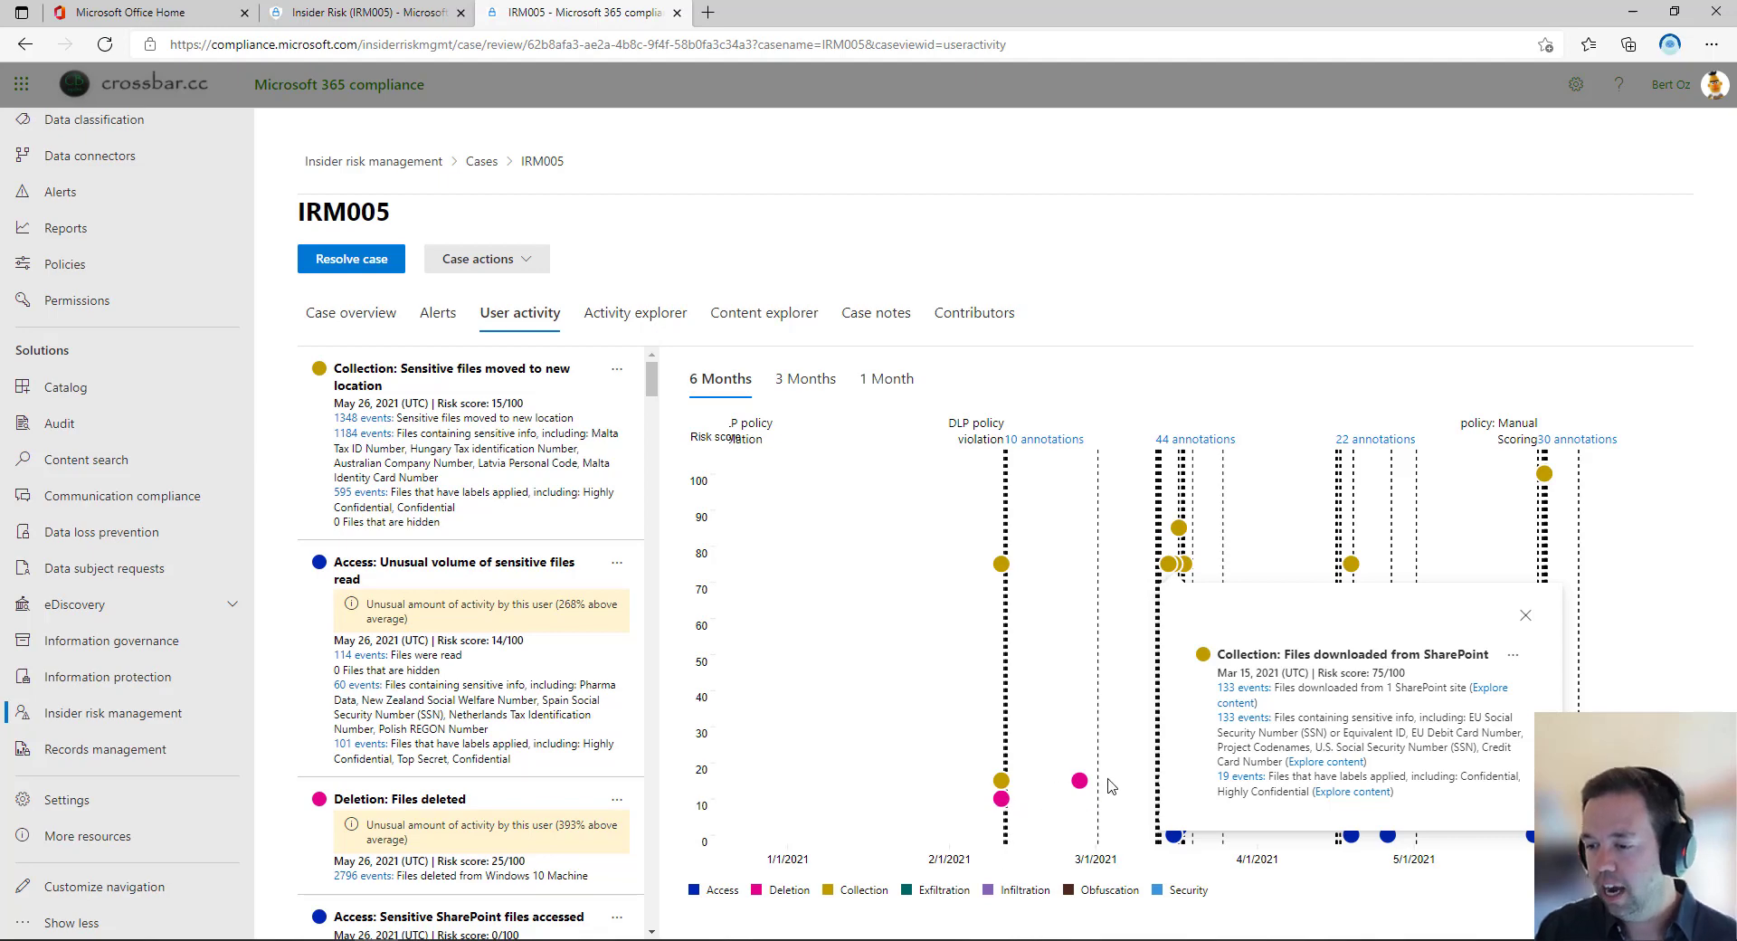
key("Escape")
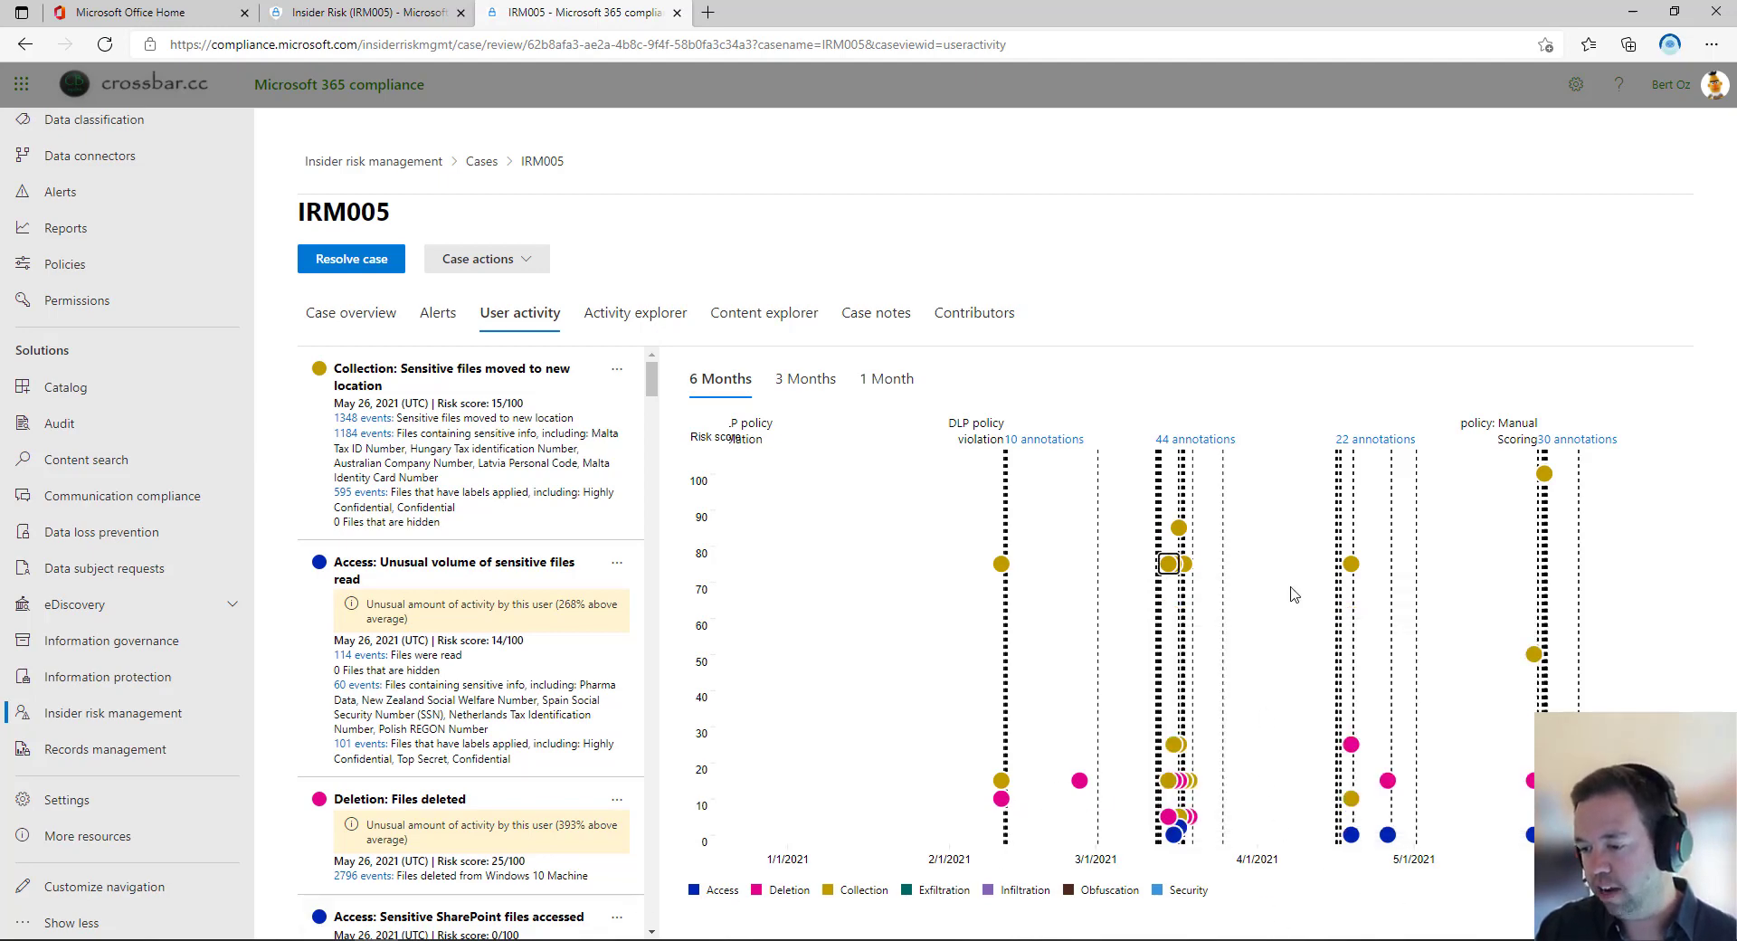
mouse_move(1001, 570)
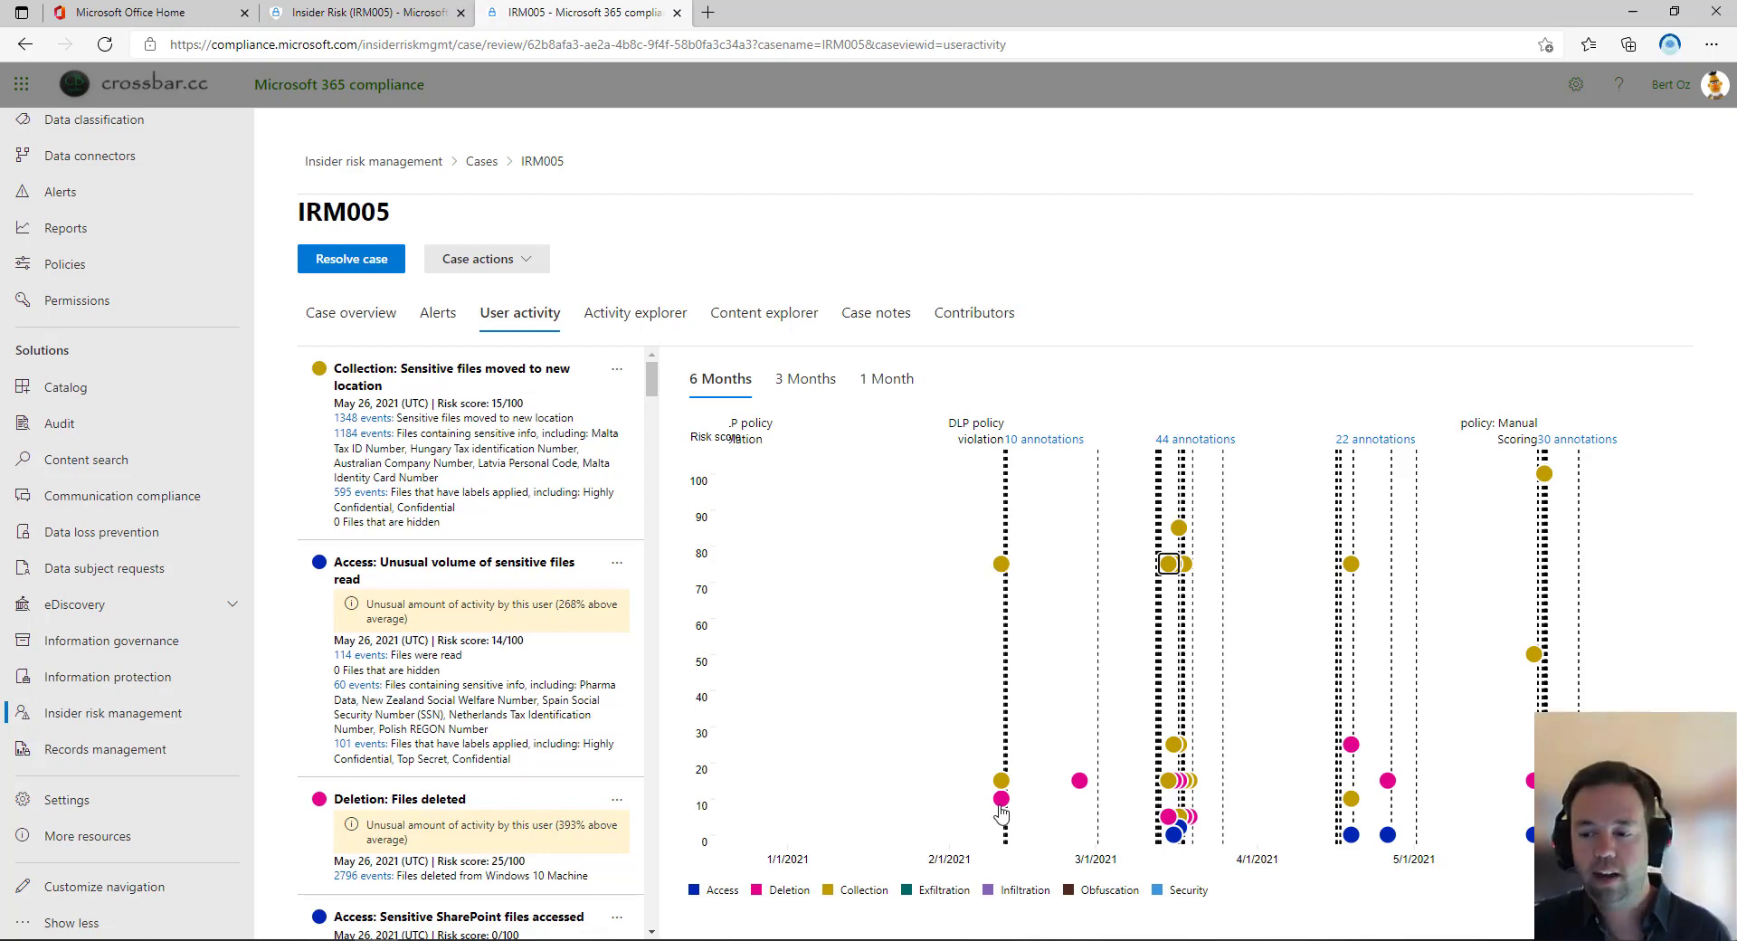
mouse_move(1003, 808)
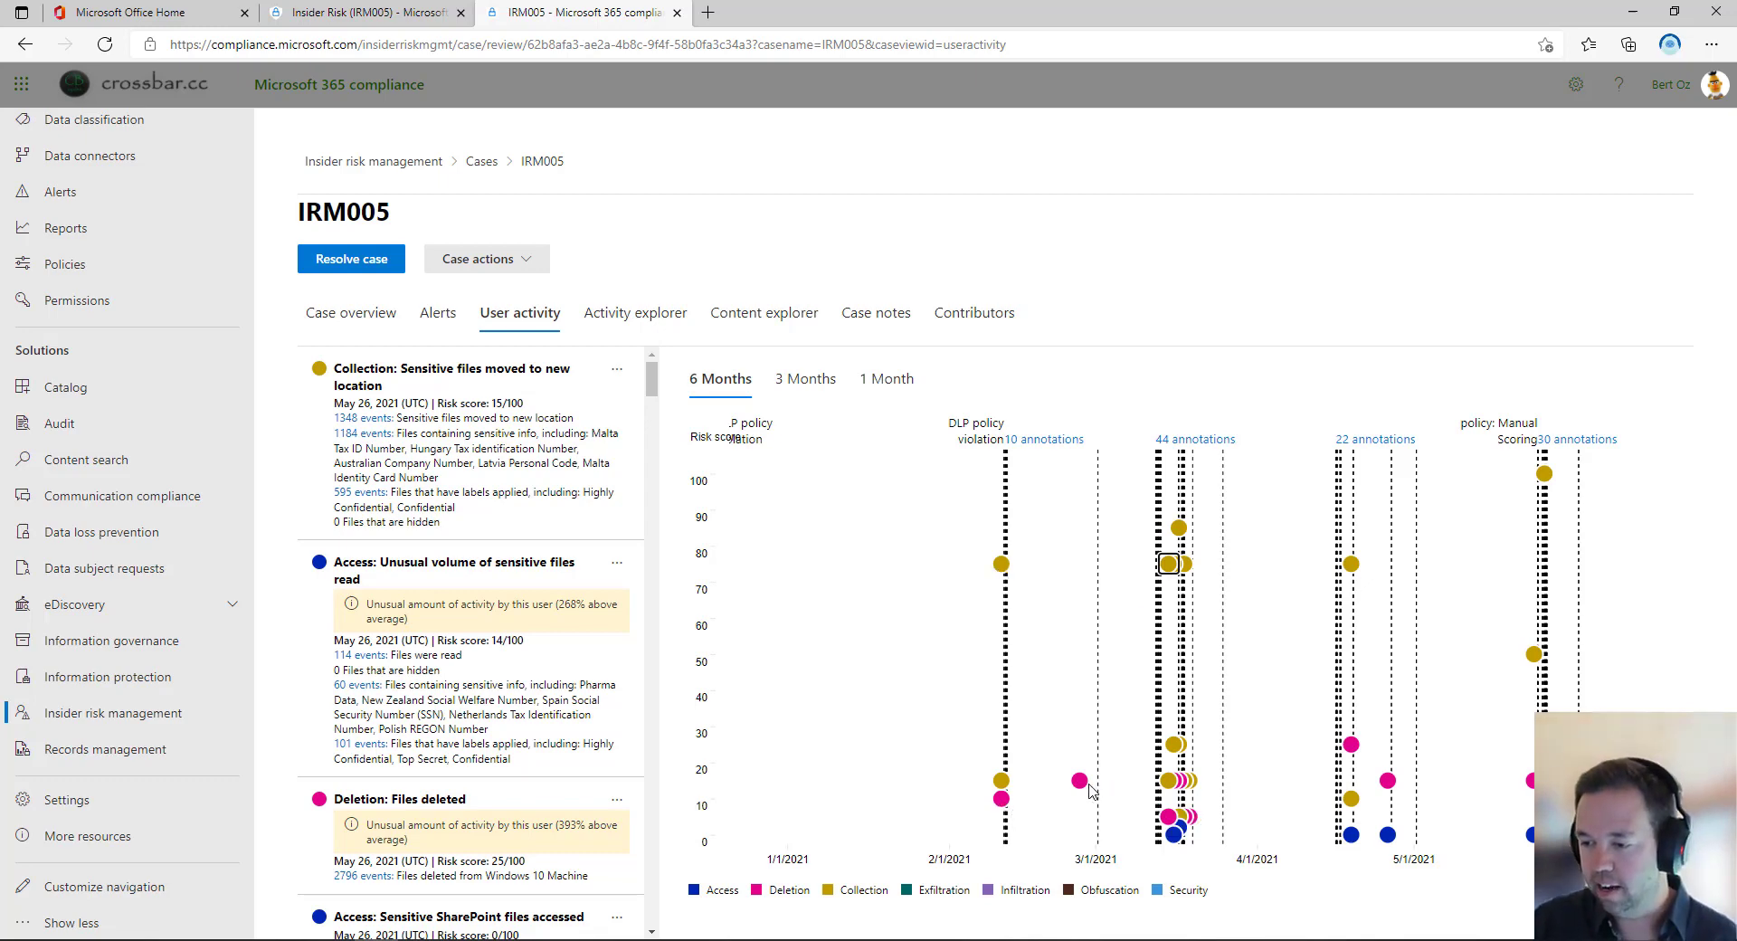
mouse_move(1086, 792)
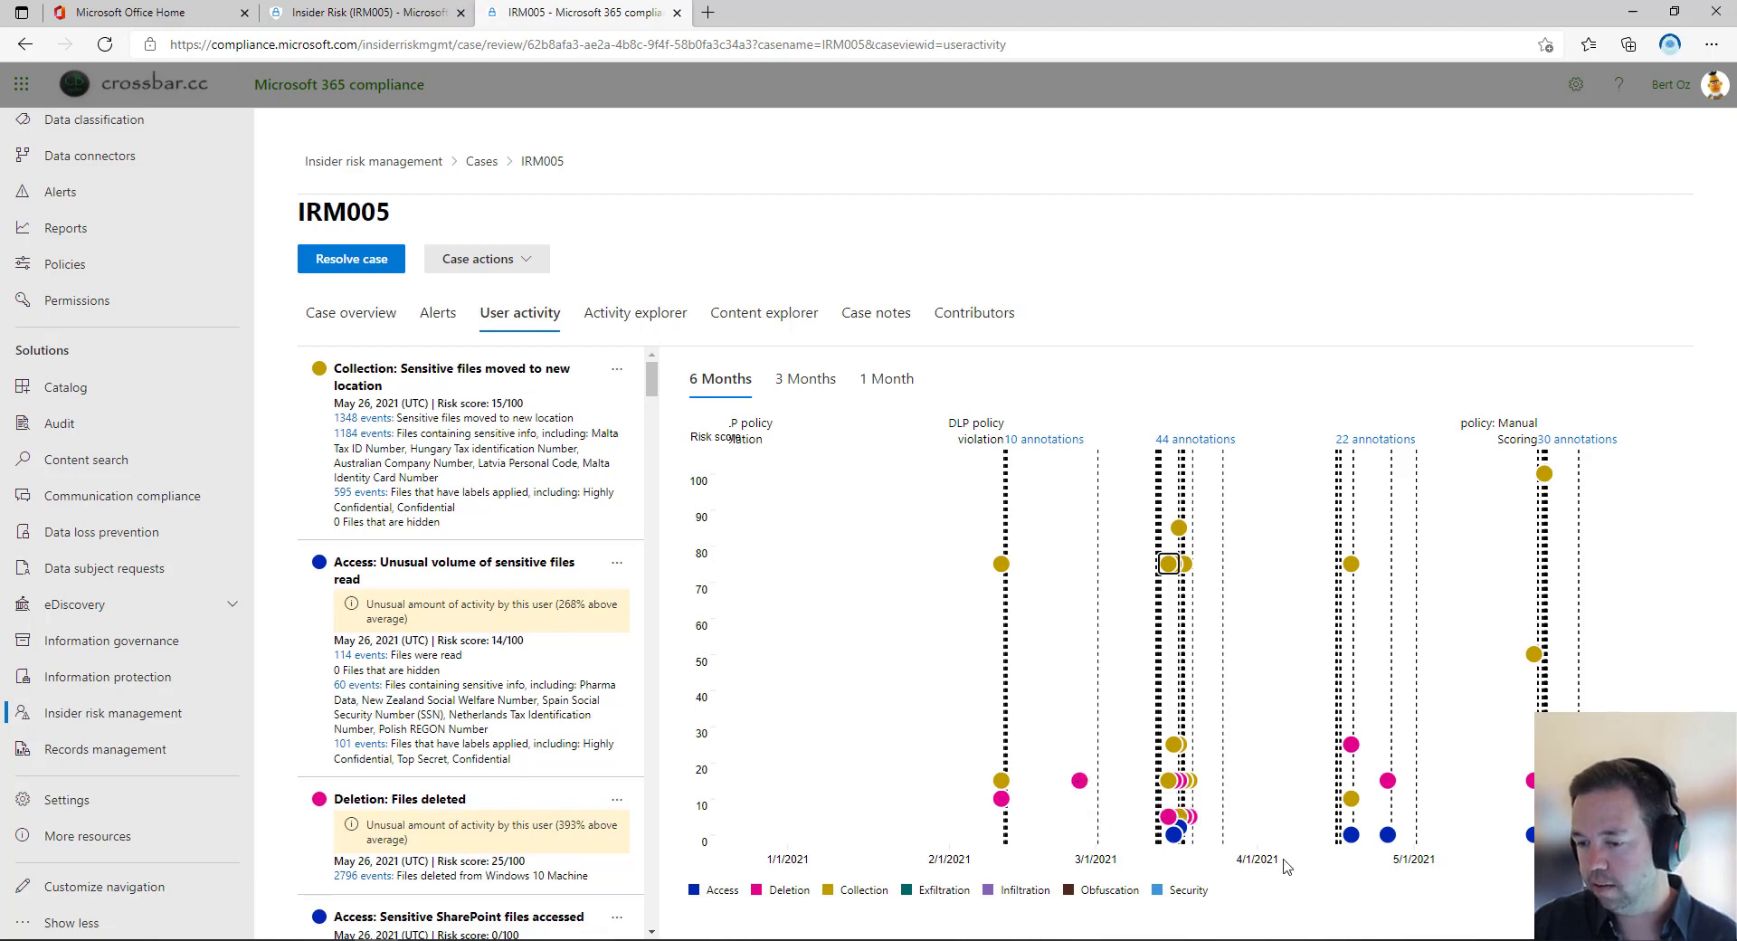
mouse_move(1387, 841)
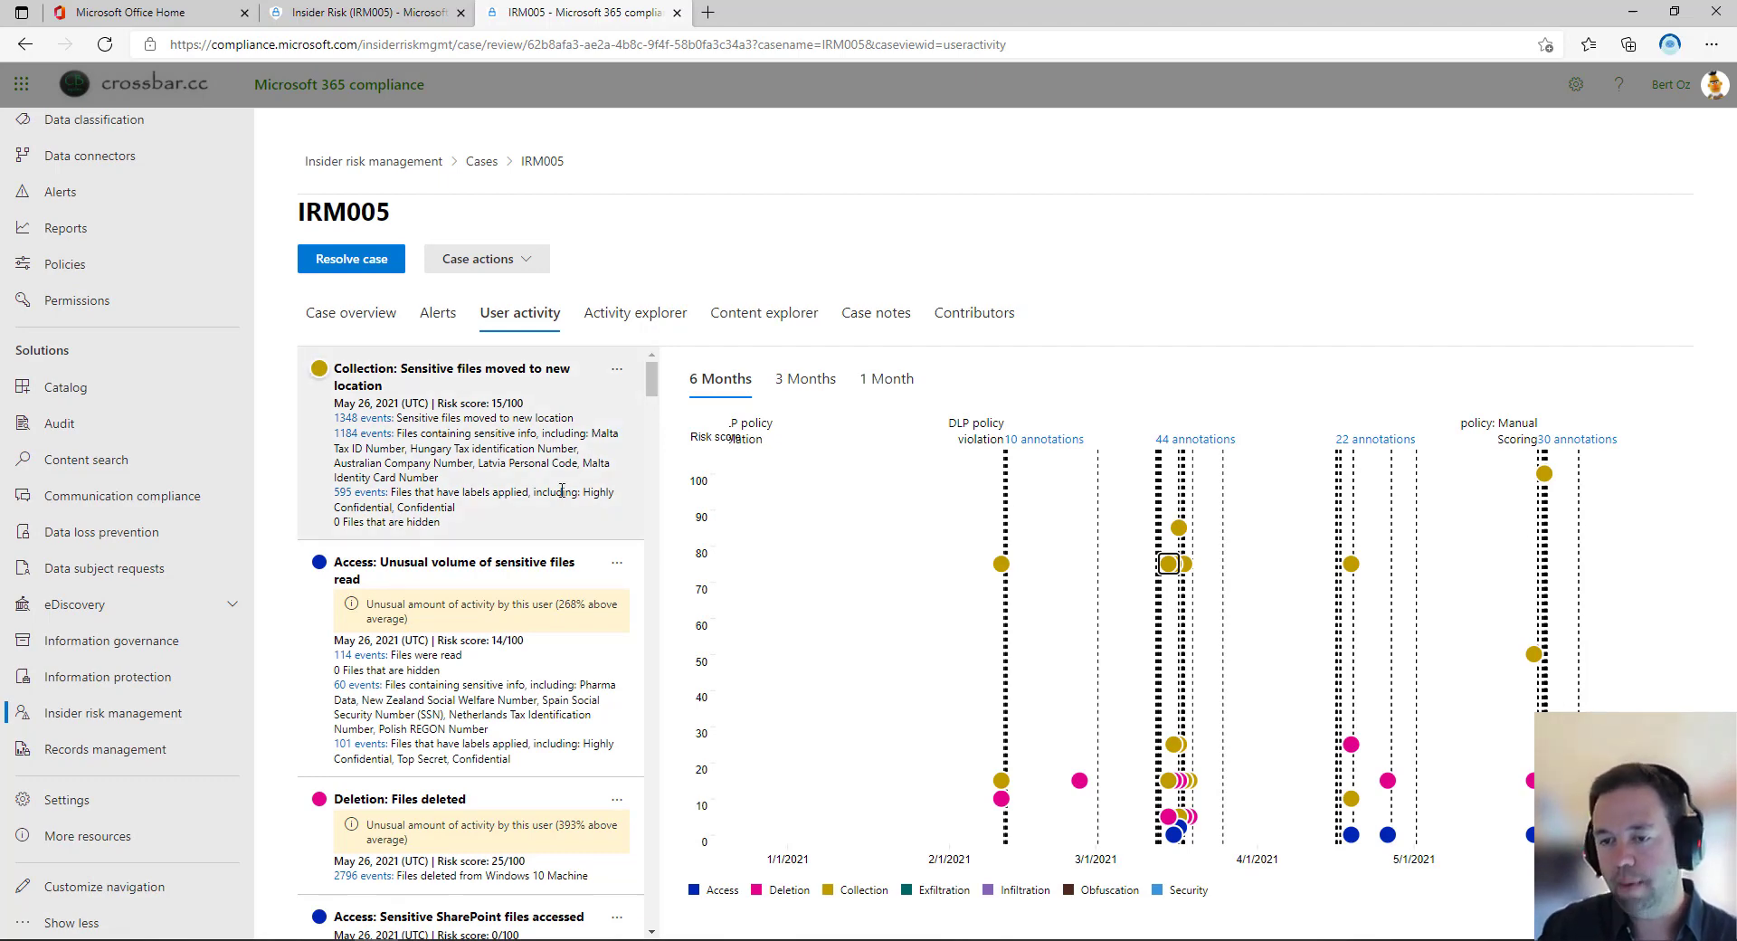
Examine the case's user activity list for unusual file access, deletions, SharePoint downloads, archiving and moved sensitive files.
scroll(552, 493, "down", 1)
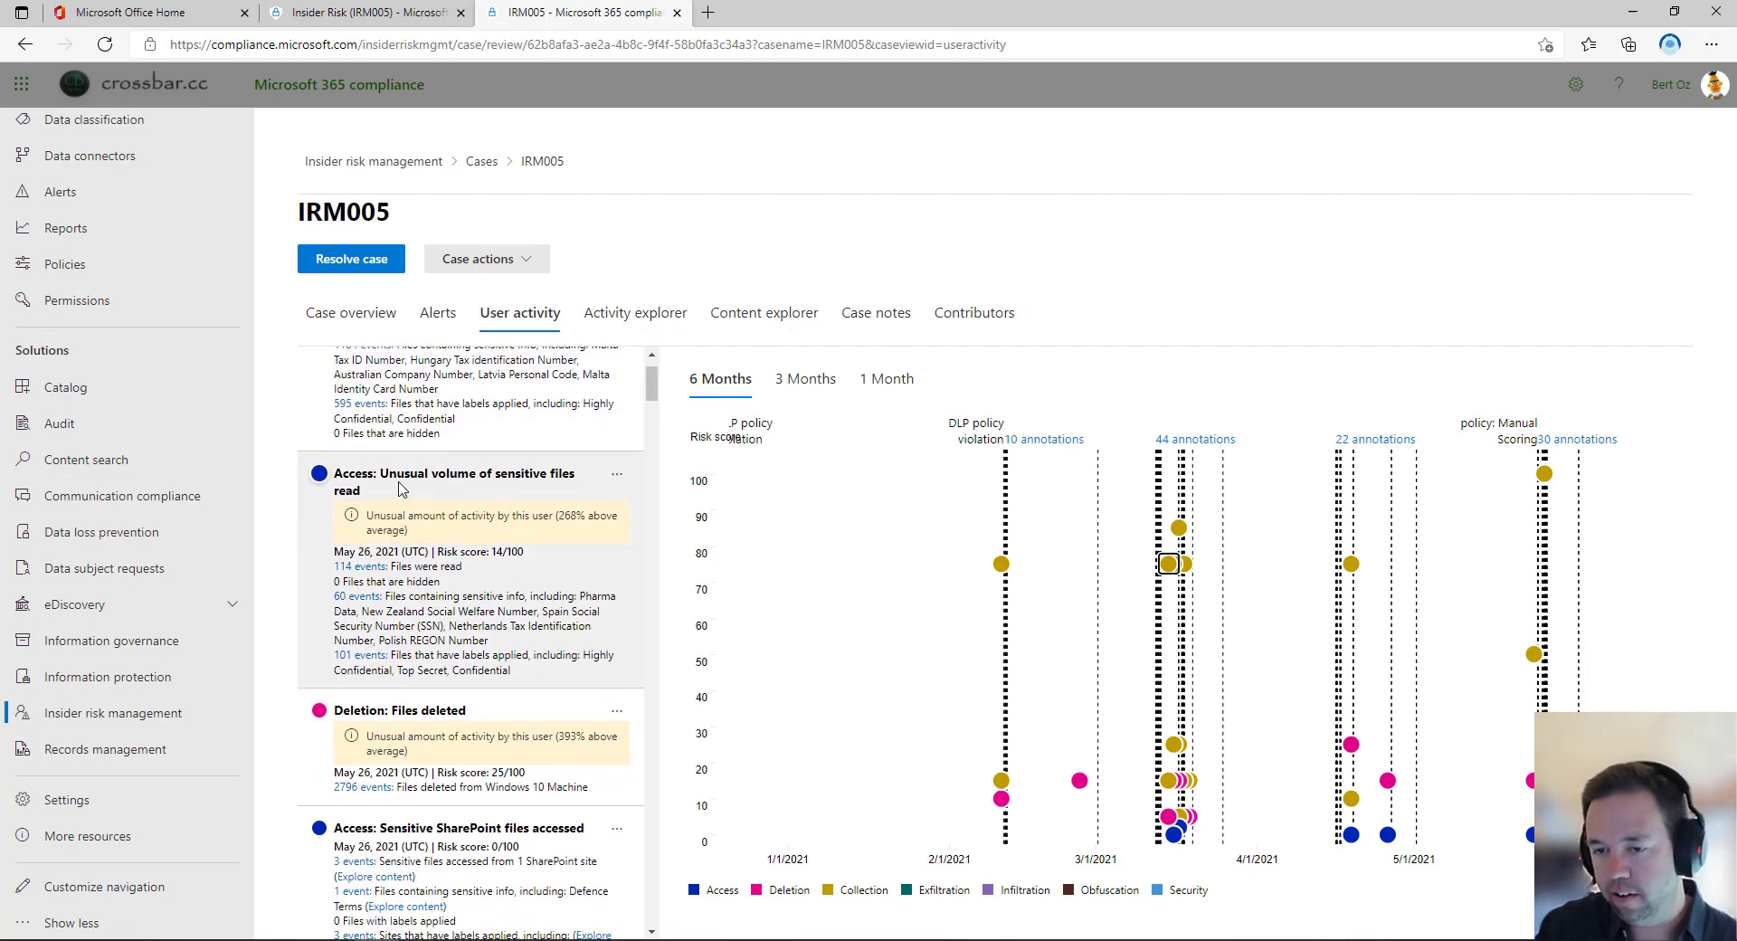
left_click_drag(404, 474, 470, 475)
left_click_drag(540, 475, 576, 478)
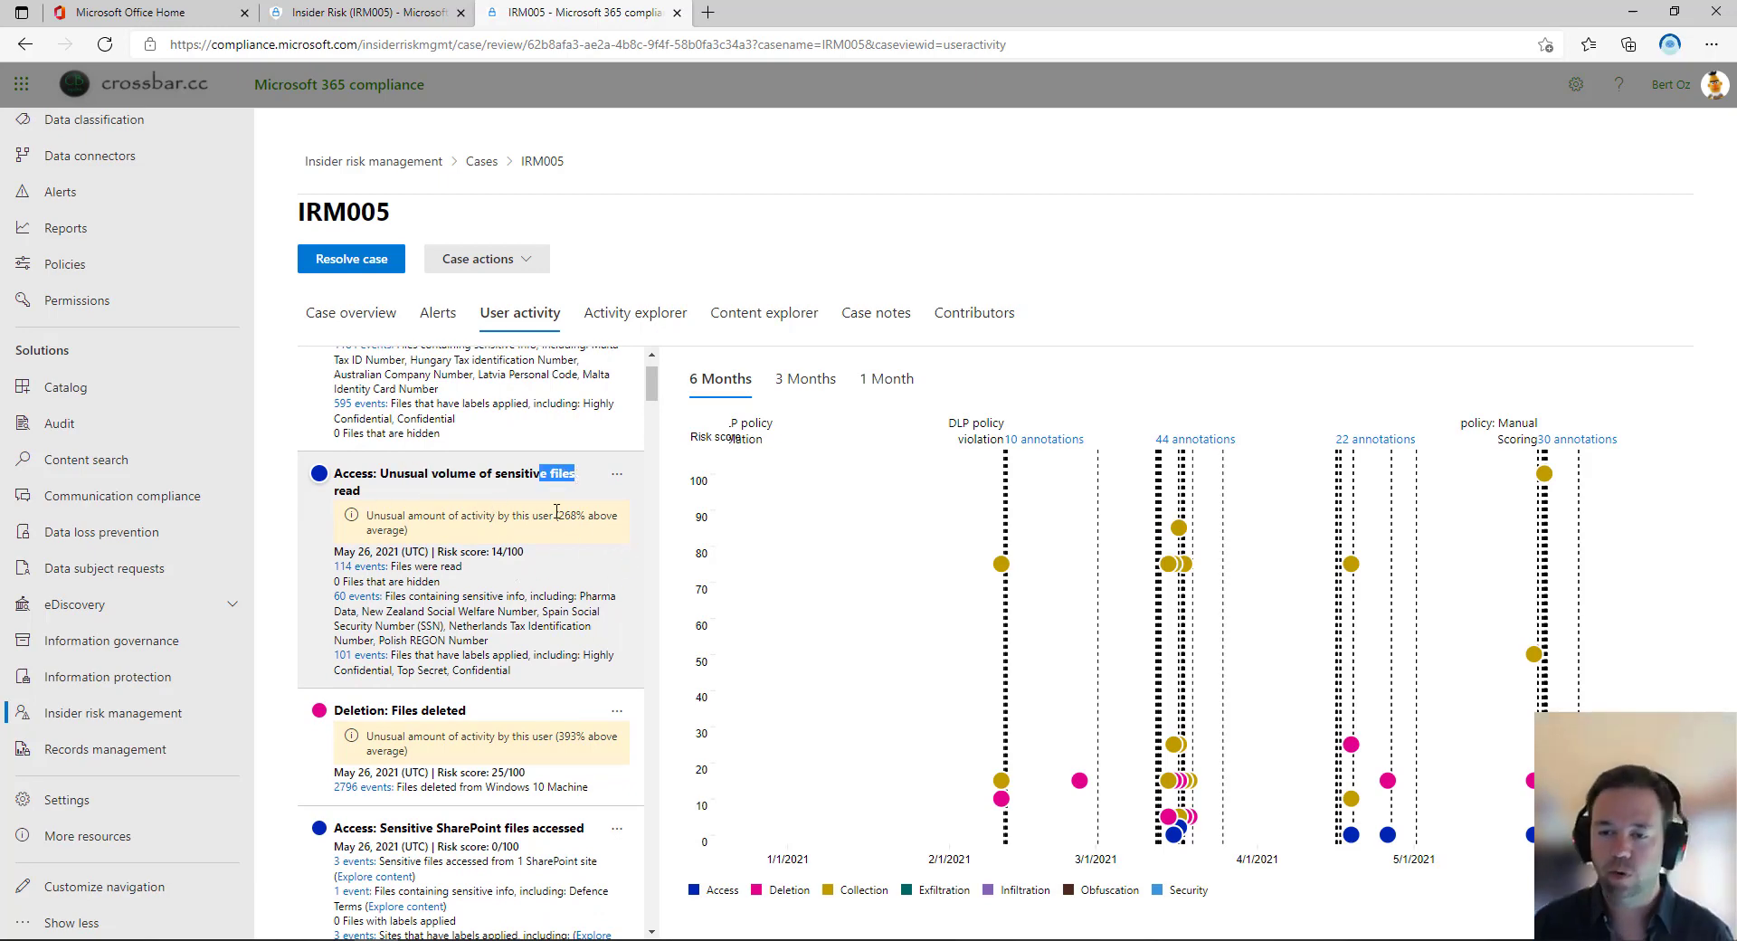
left_click_drag(408, 516, 623, 524)
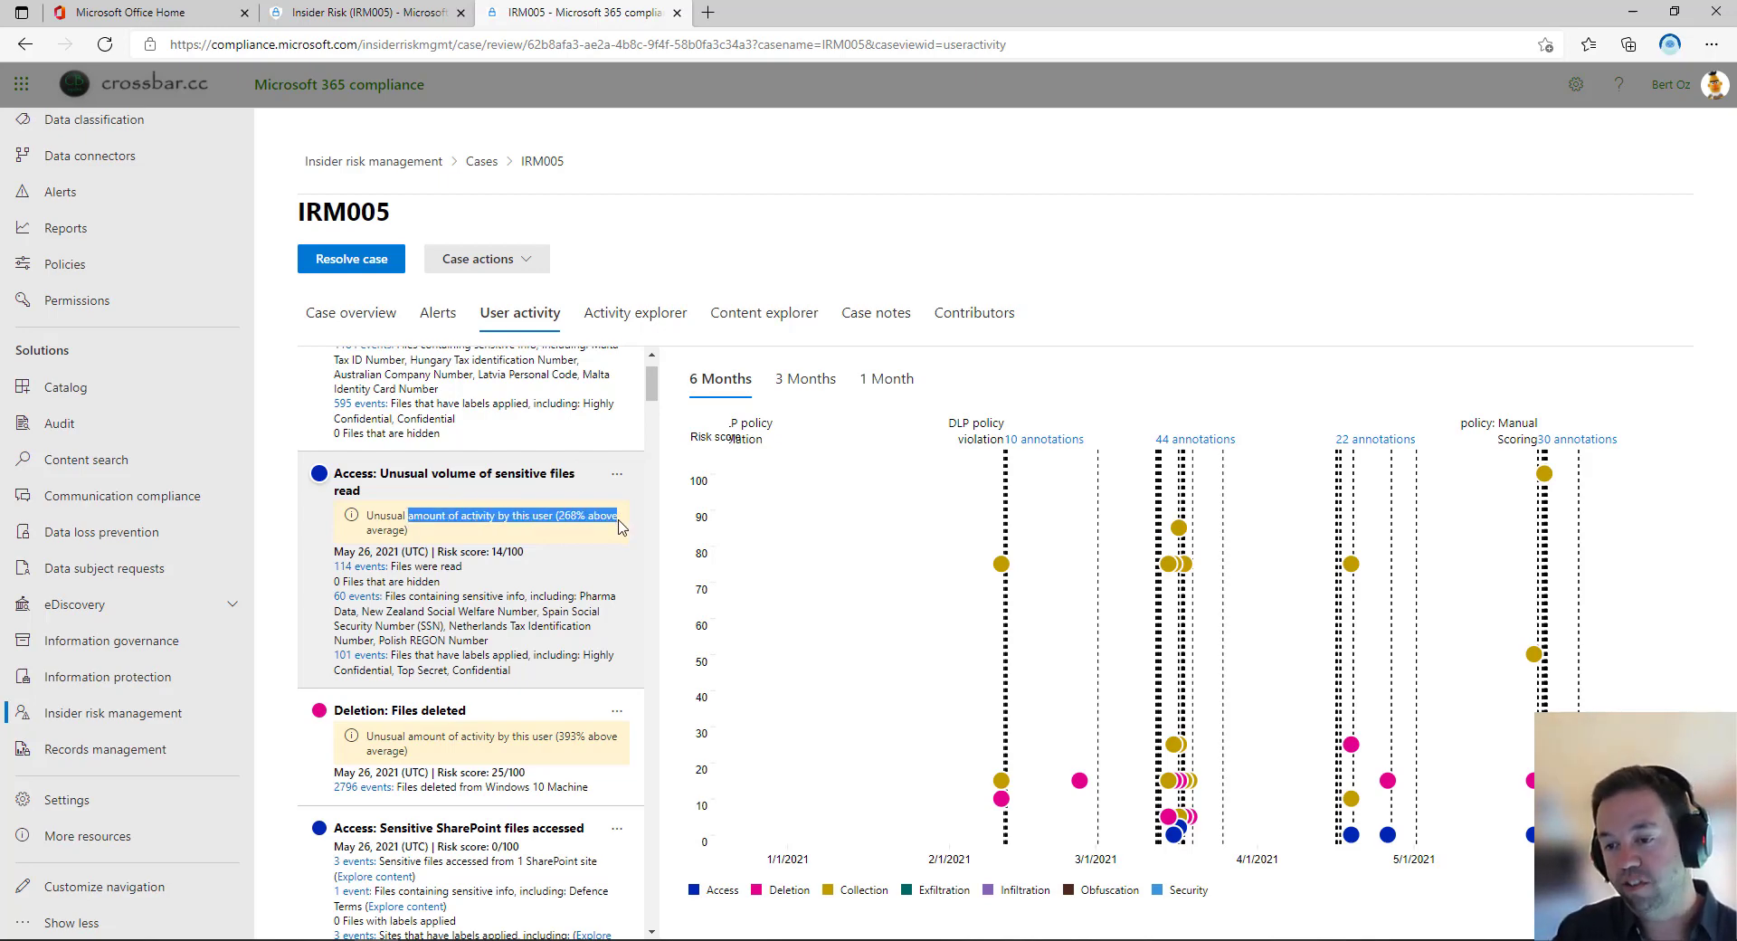
left_click(604, 534)
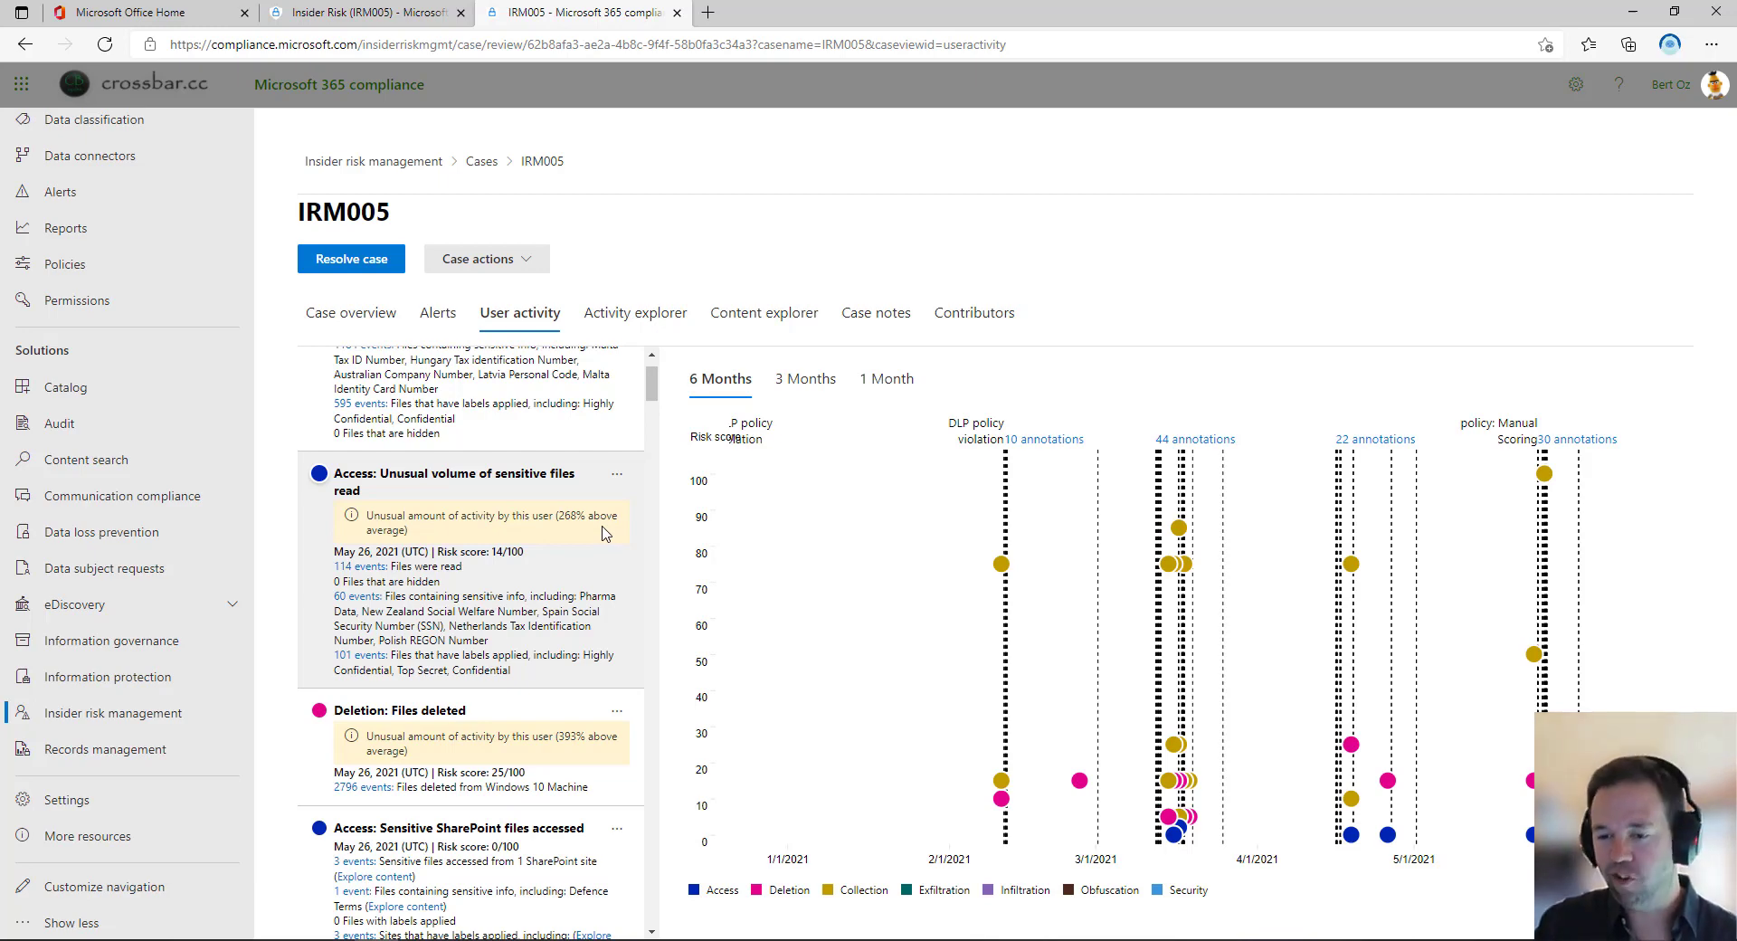
scroll(602, 543, "down", 2)
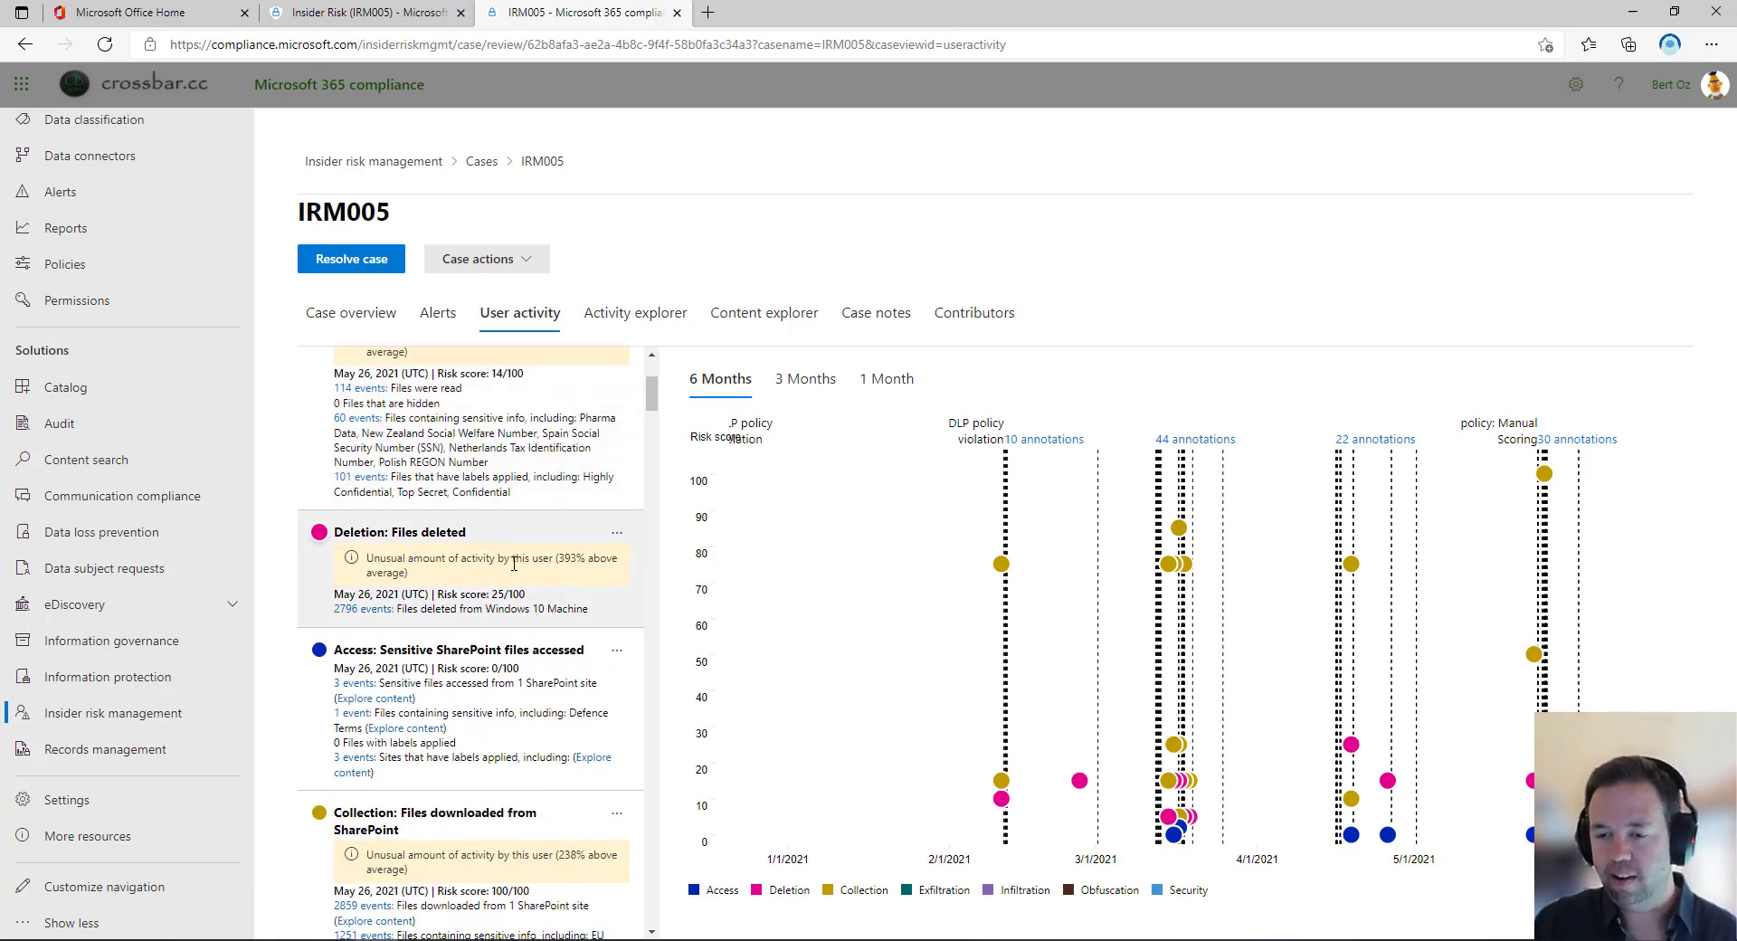
scroll(514, 564, "down", 2)
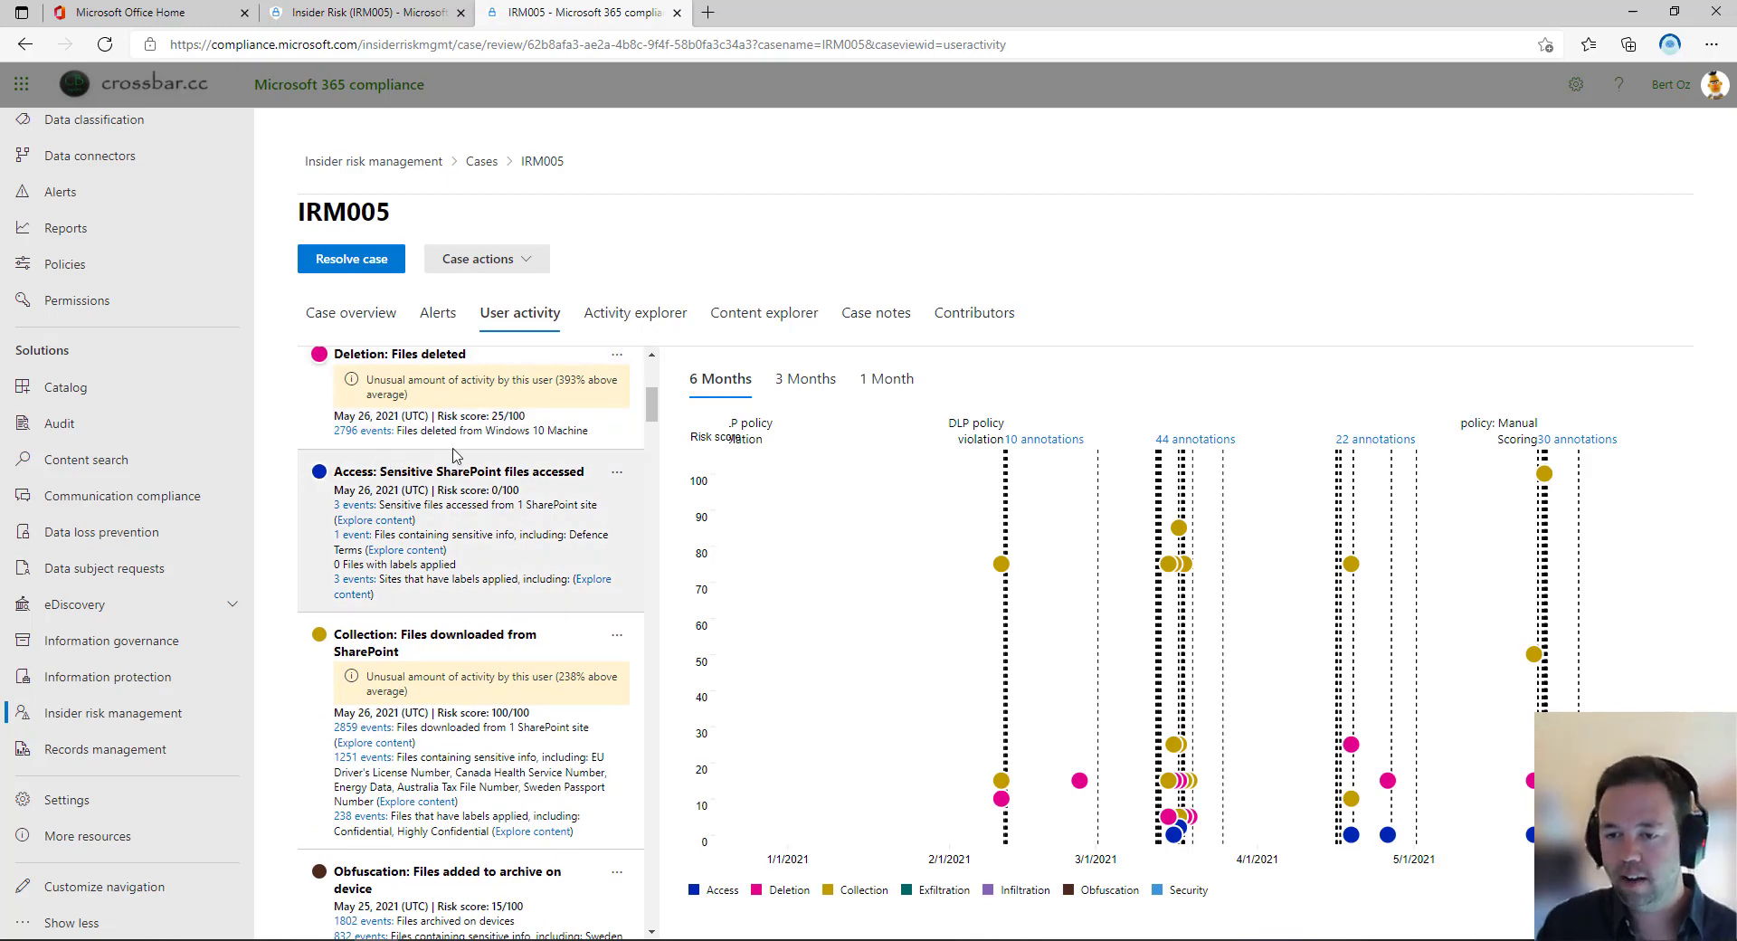
scroll(554, 604, "down", 1)
scroll(554, 604, "down", 1)
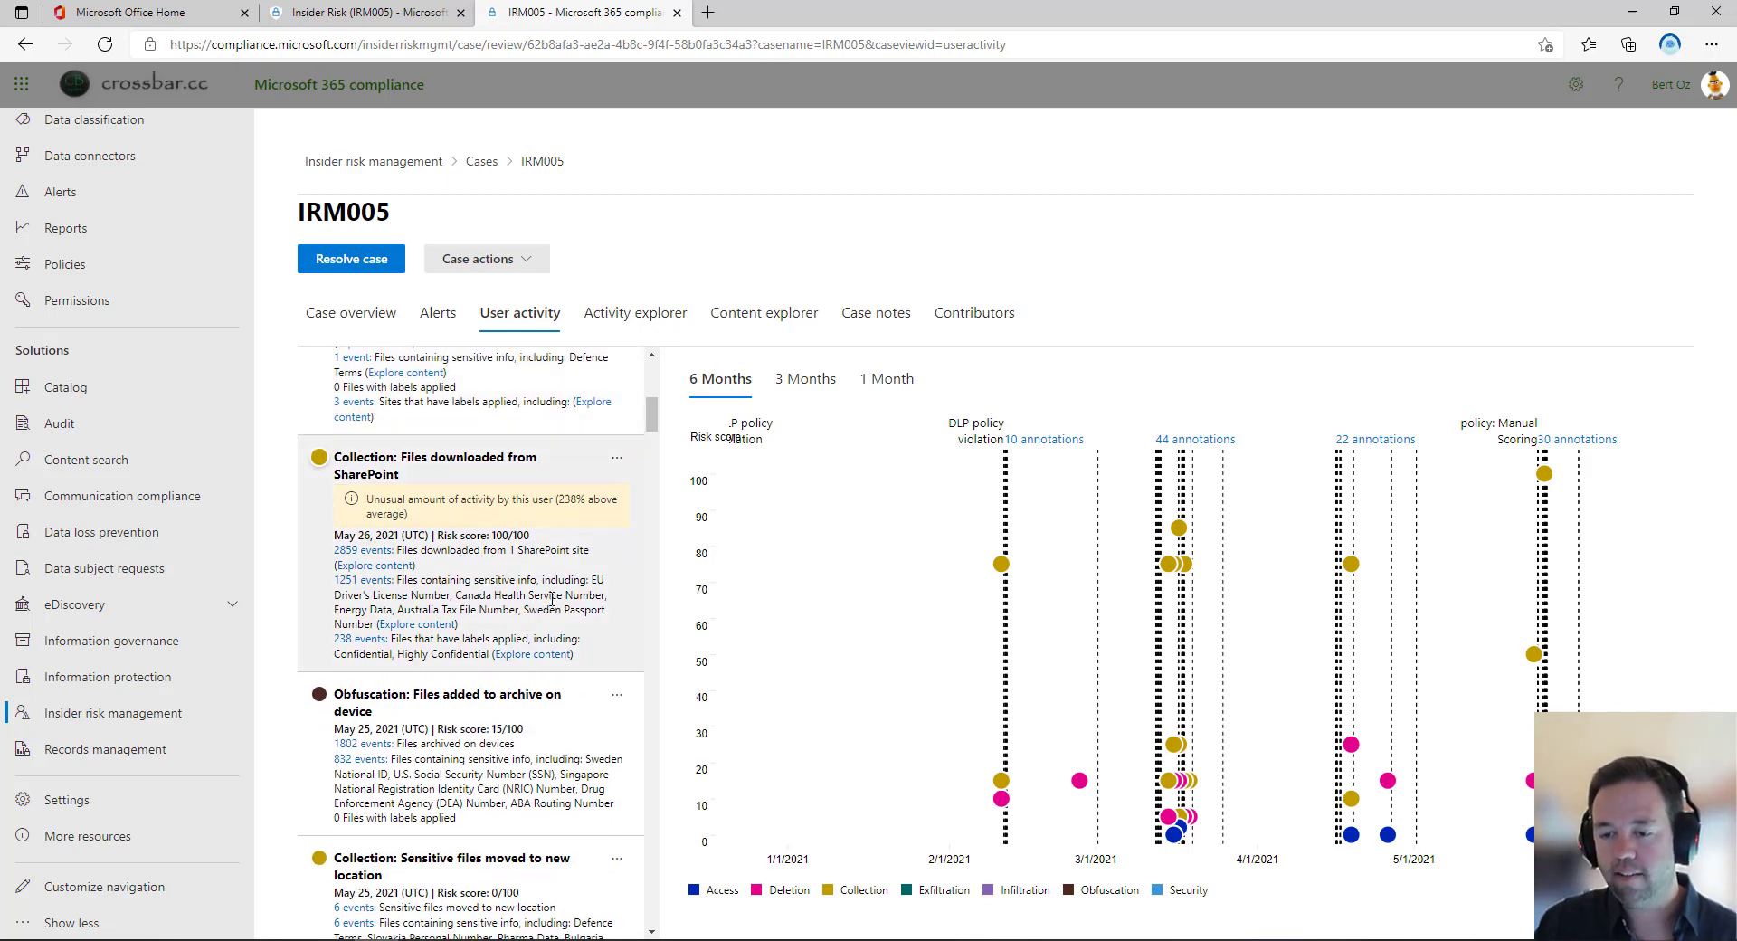
scroll(548, 599, "down", 2)
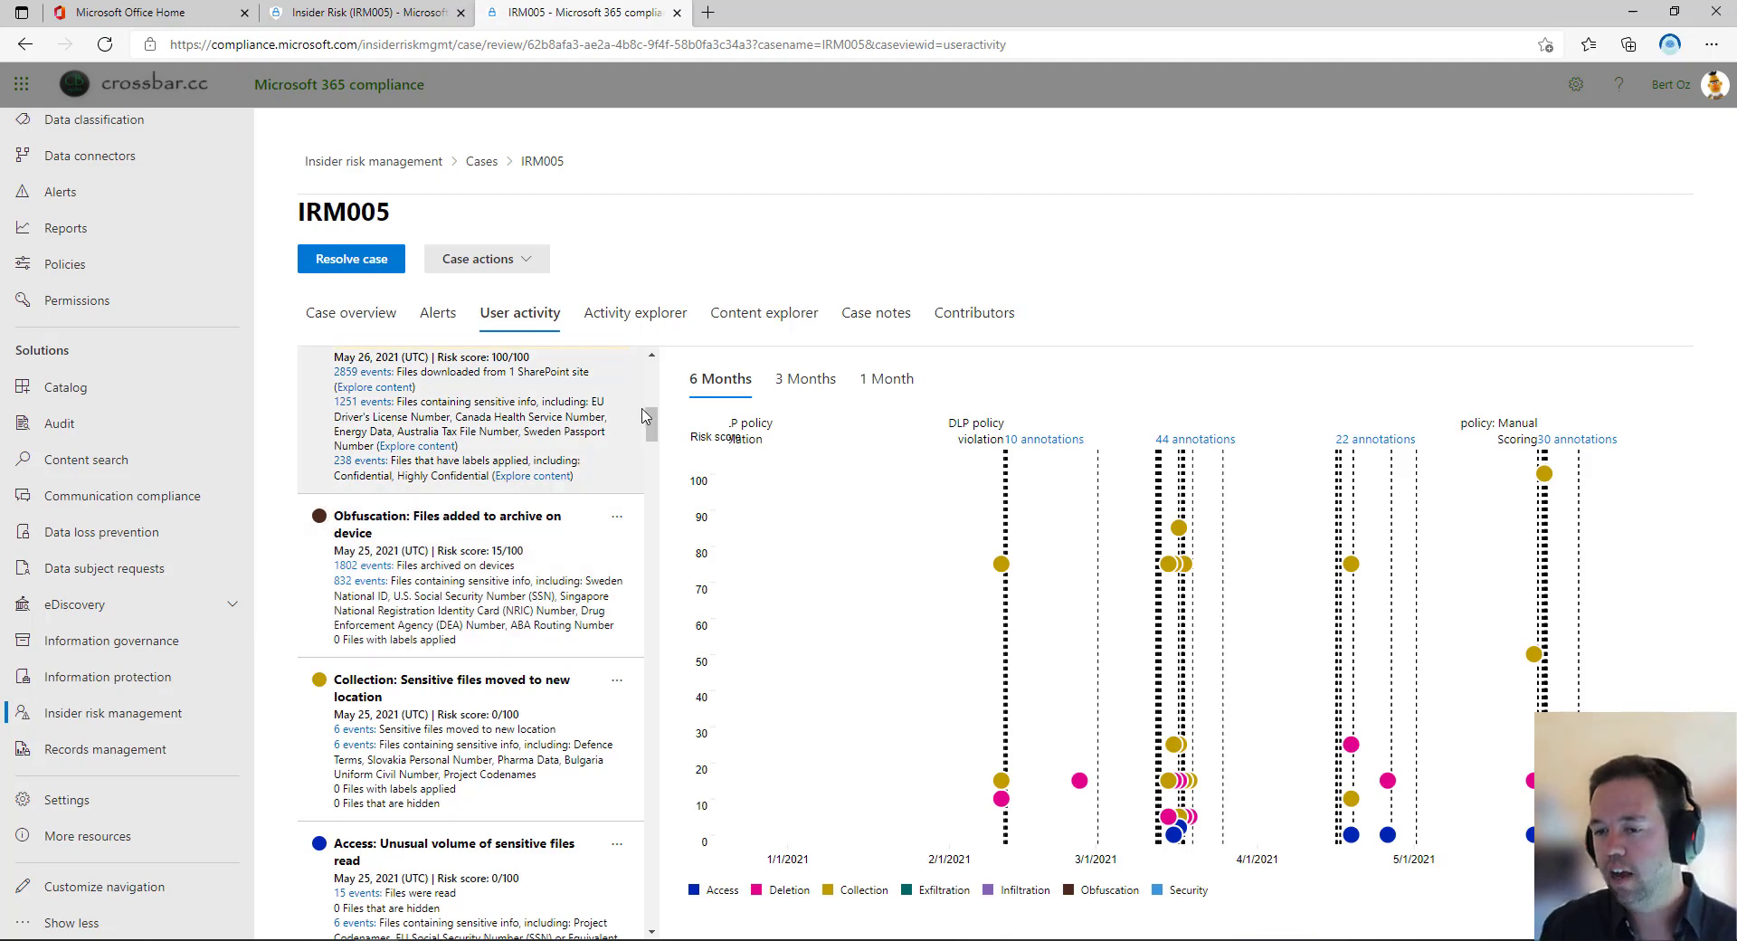
left_click_drag(653, 427, 658, 448)
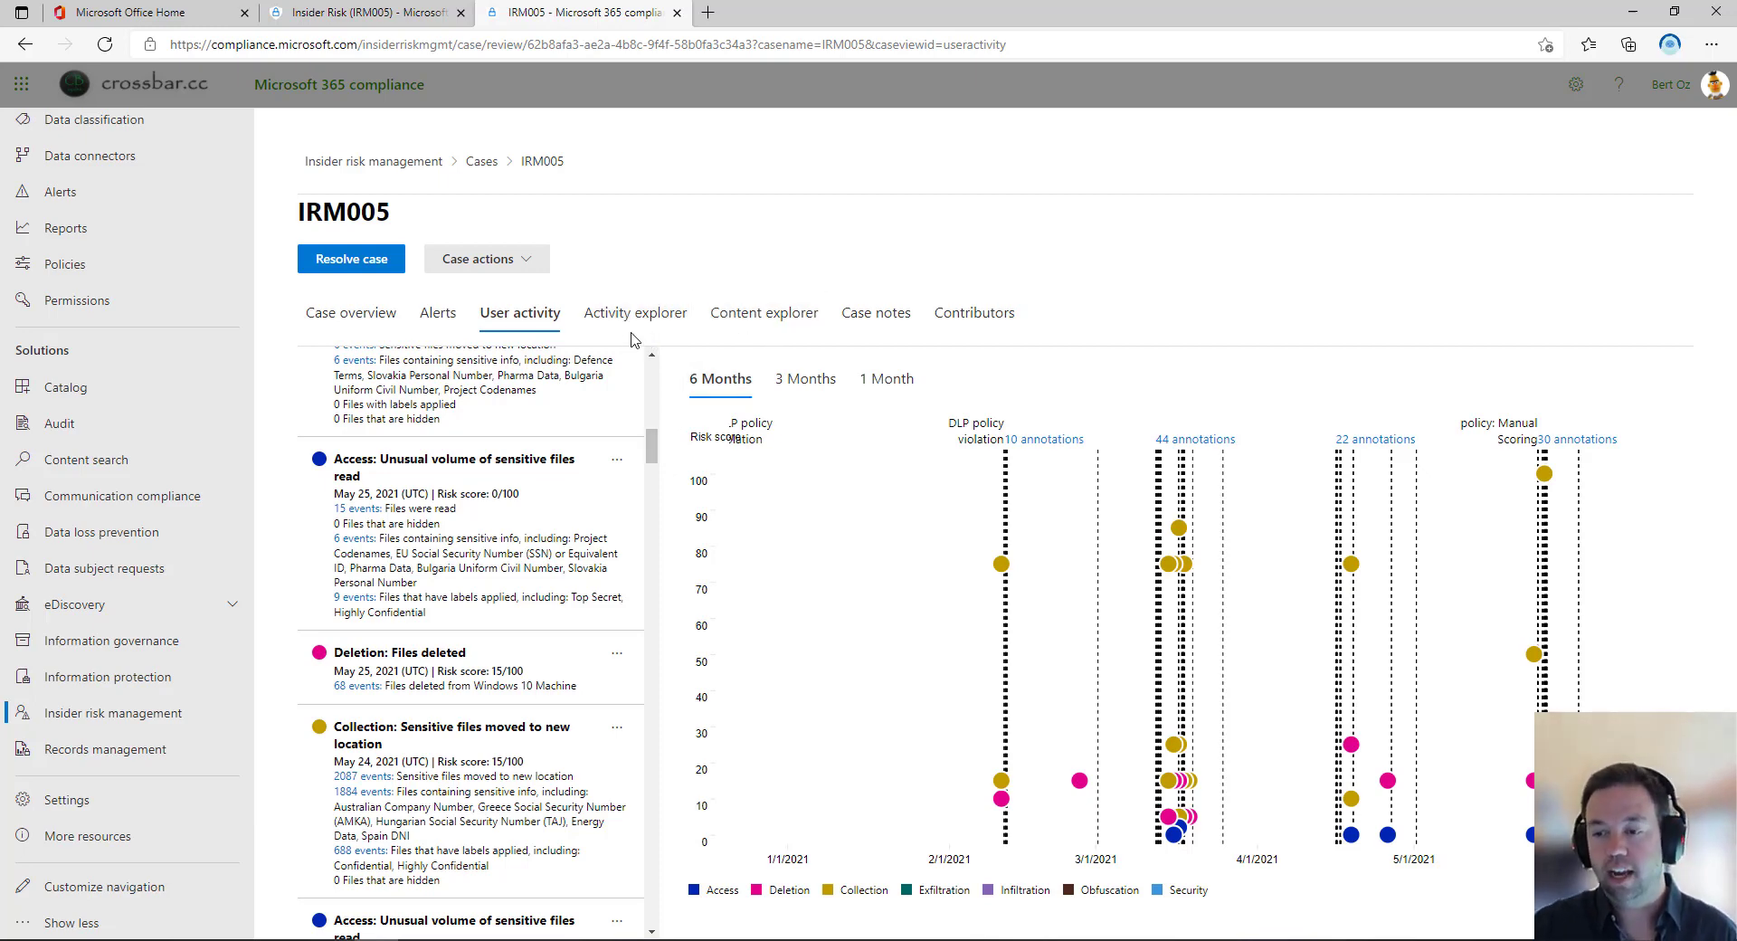
Open the Content explorer for case IRM005 to view the emails and files captured by its policies.
left_click(764, 329)
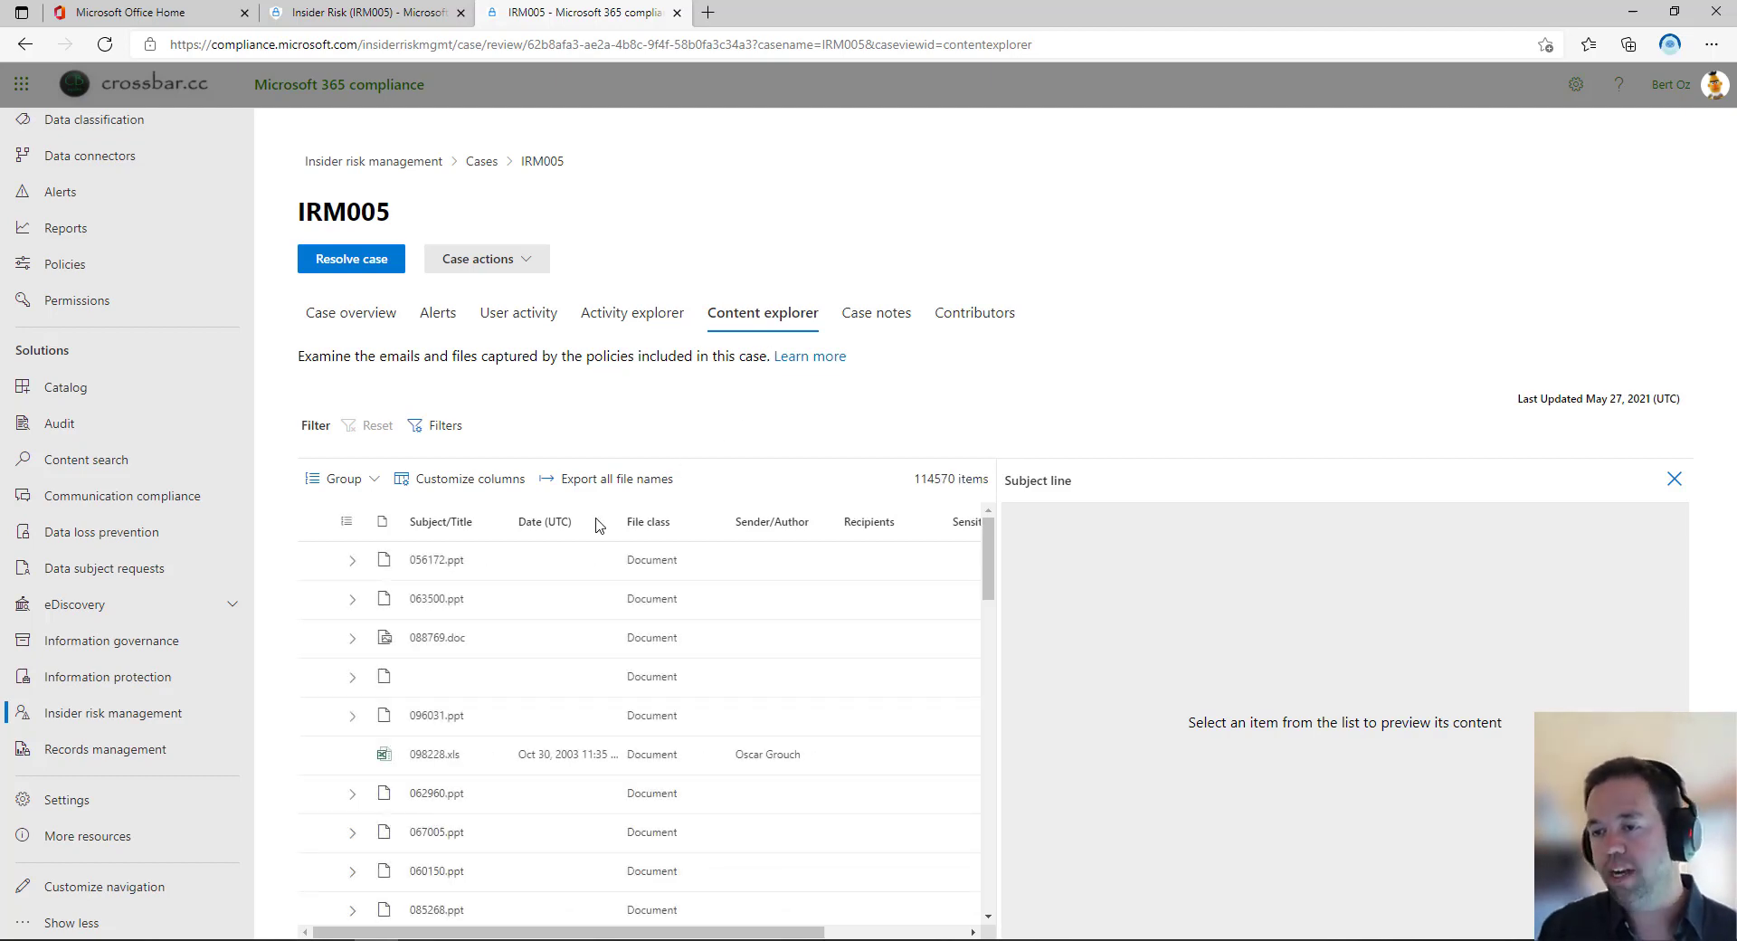
Preview the captured files 088769.doc and 098228.xls and check the download options for the spreadsheet.
left_click(464, 651)
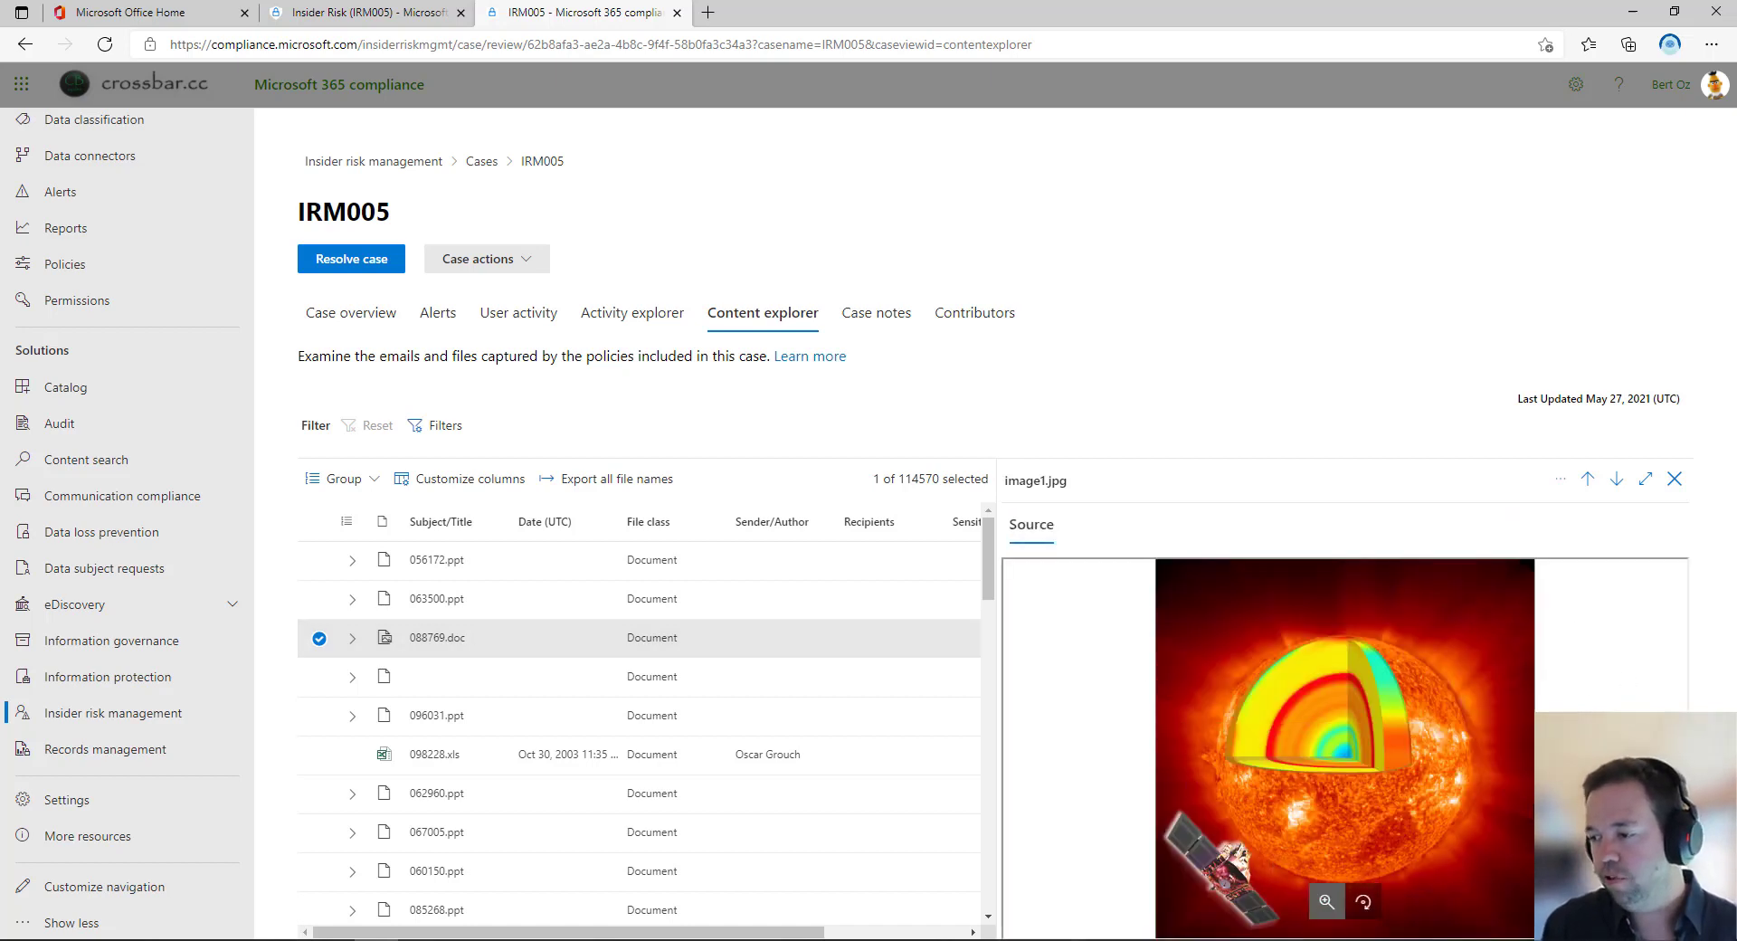
left_click(416, 754)
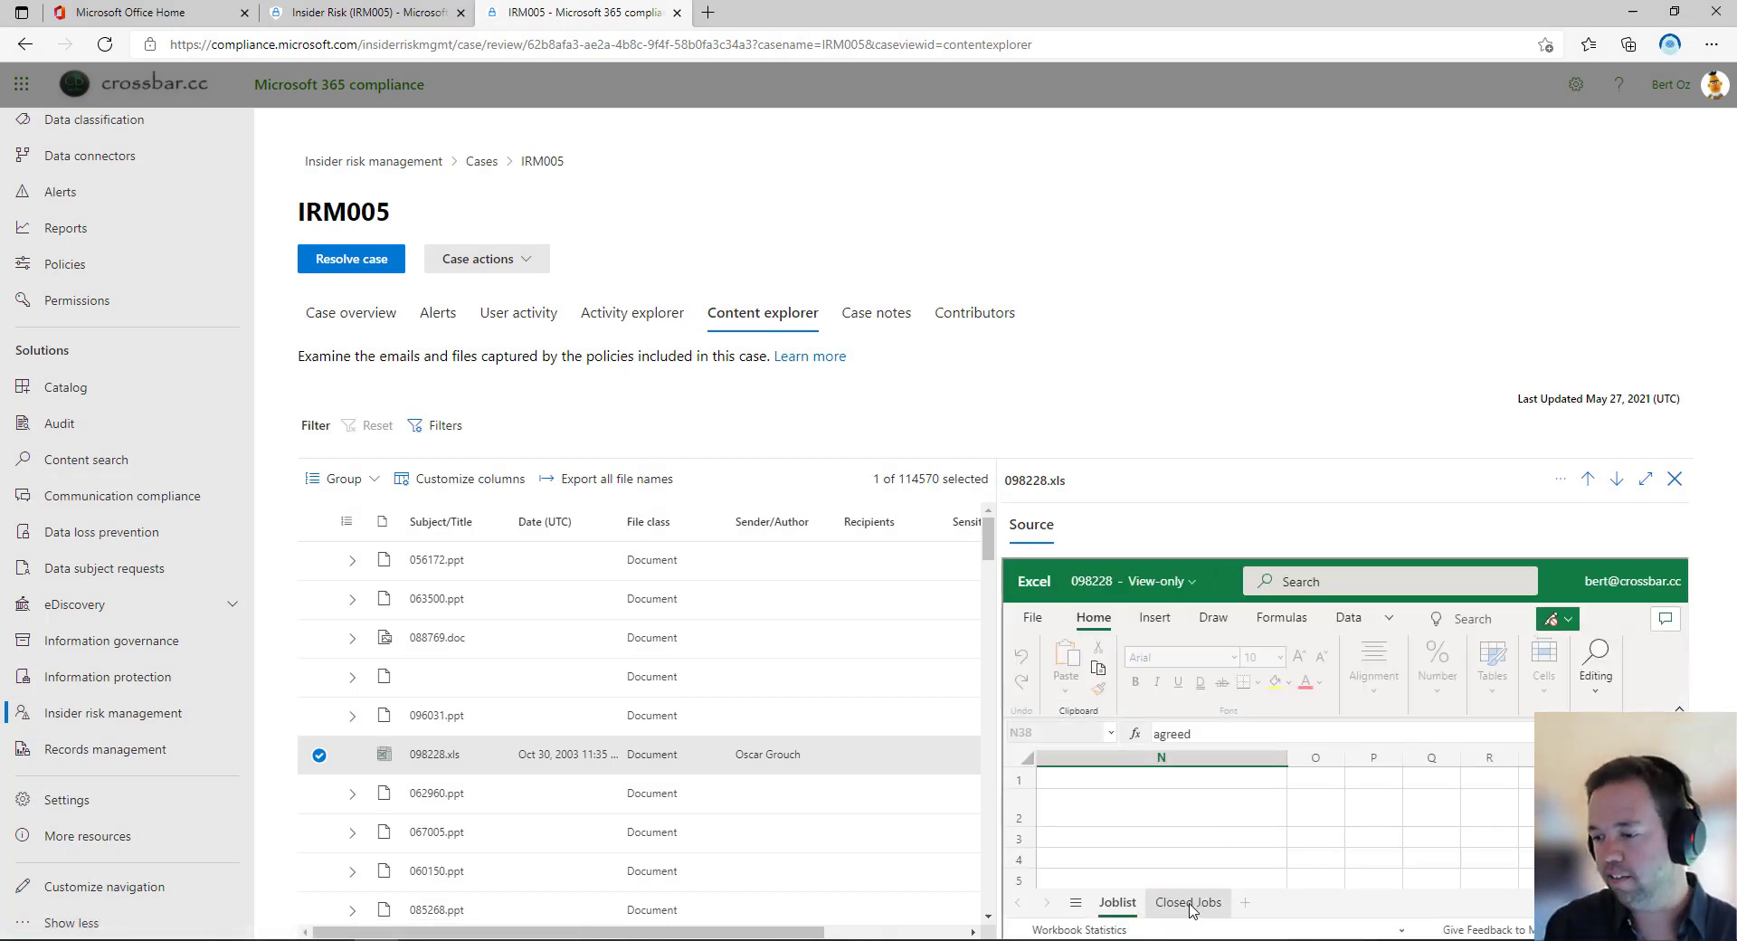
left_click(1559, 480)
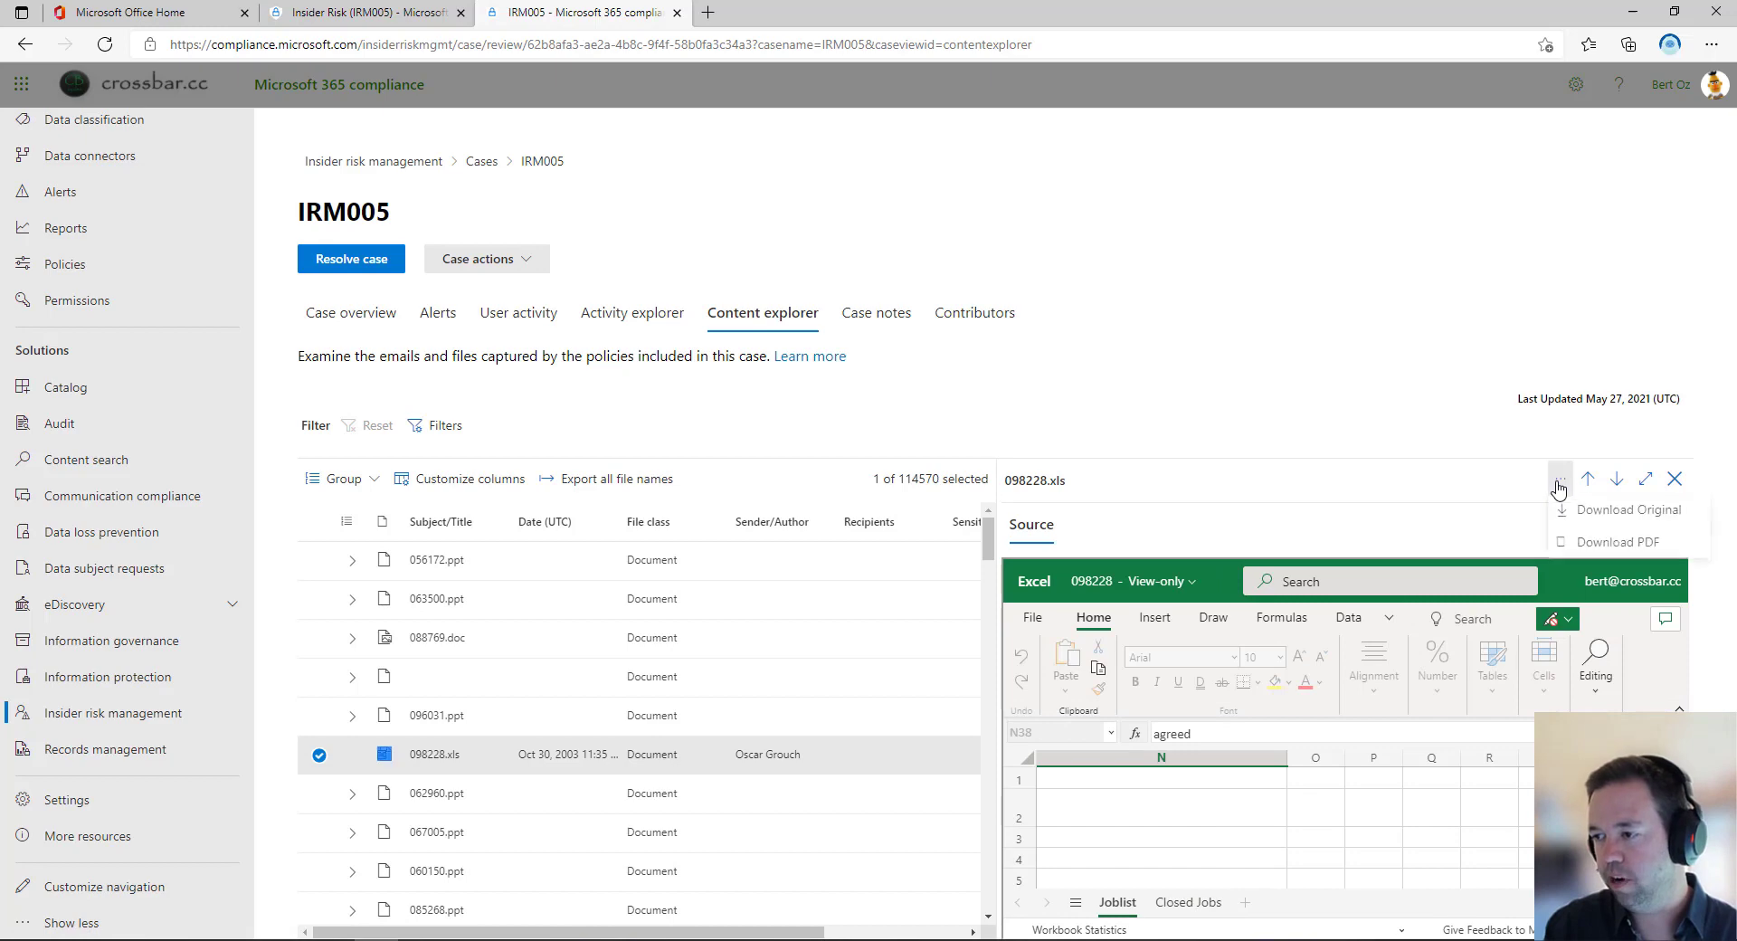
left_click(1306, 427)
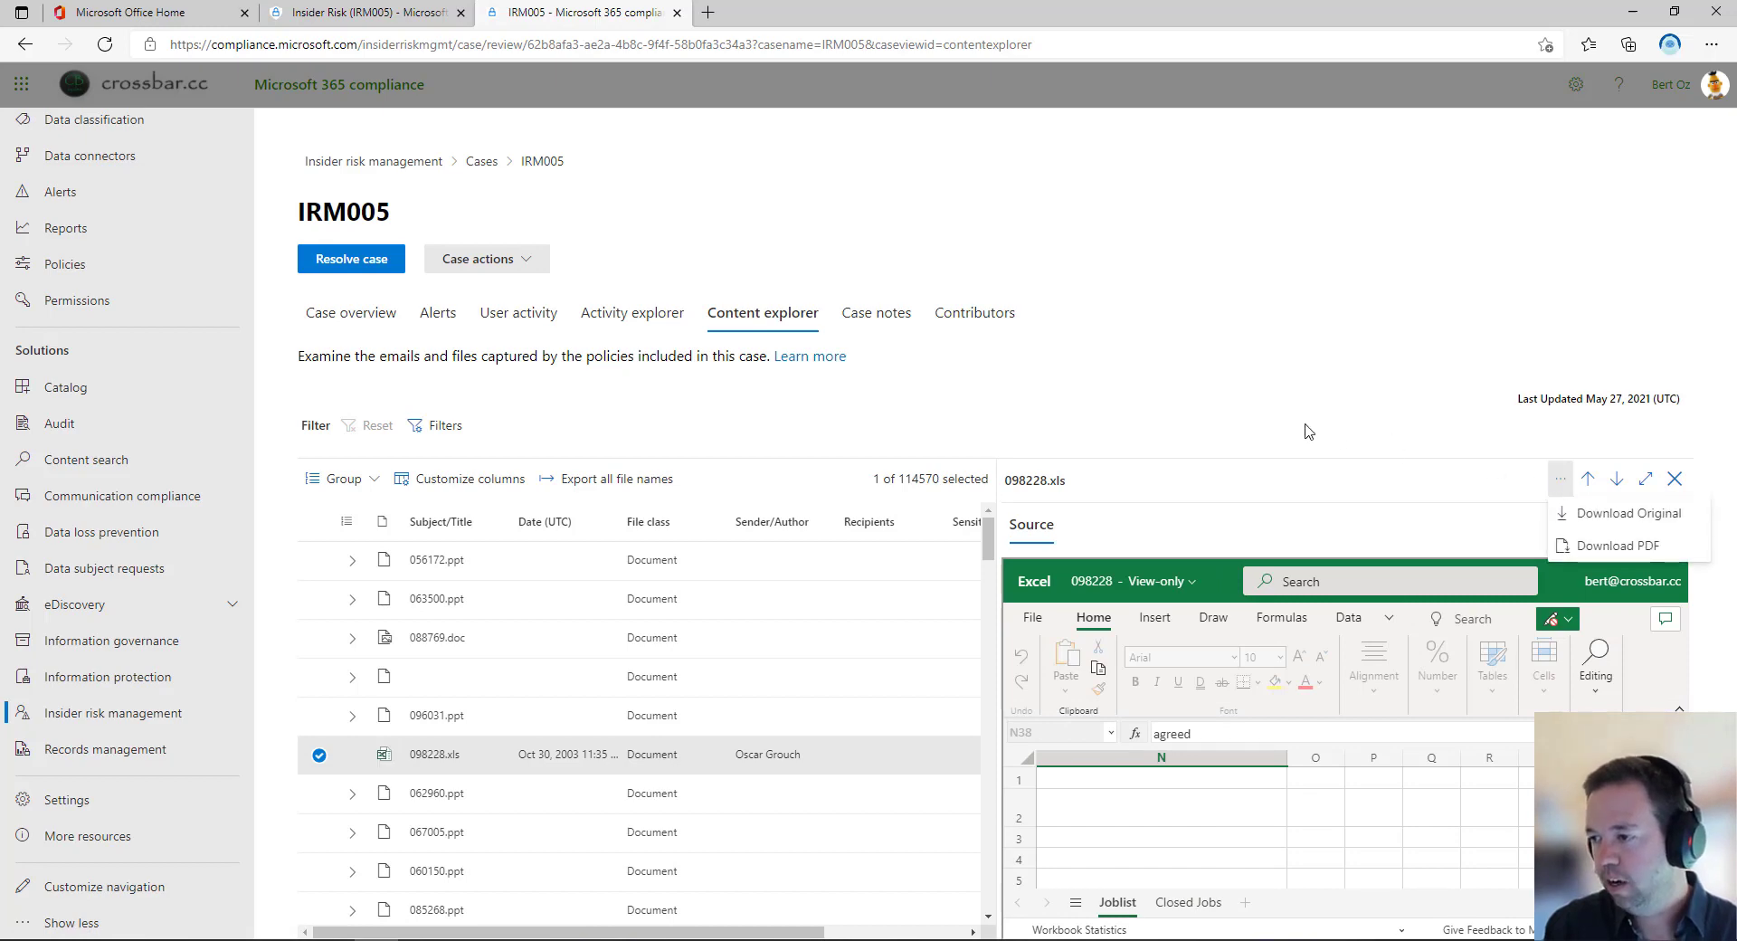
Review the notes recorded for case IRM005 and the list of its contributors.
left_click(878, 316)
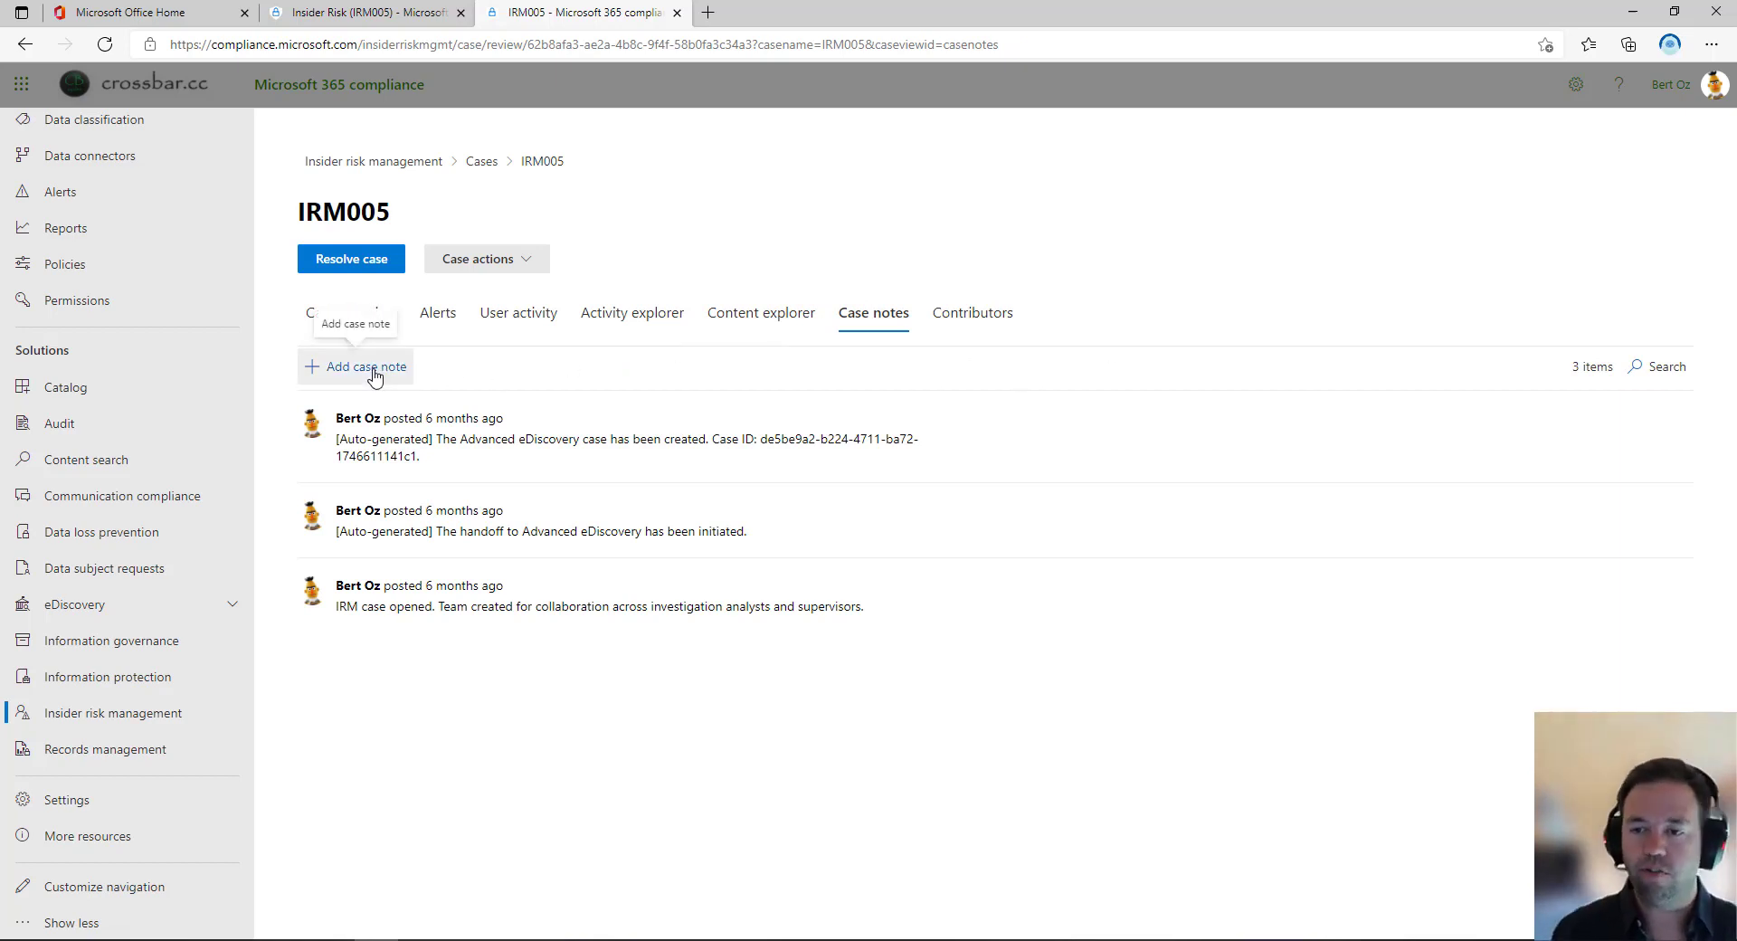
left_click(992, 332)
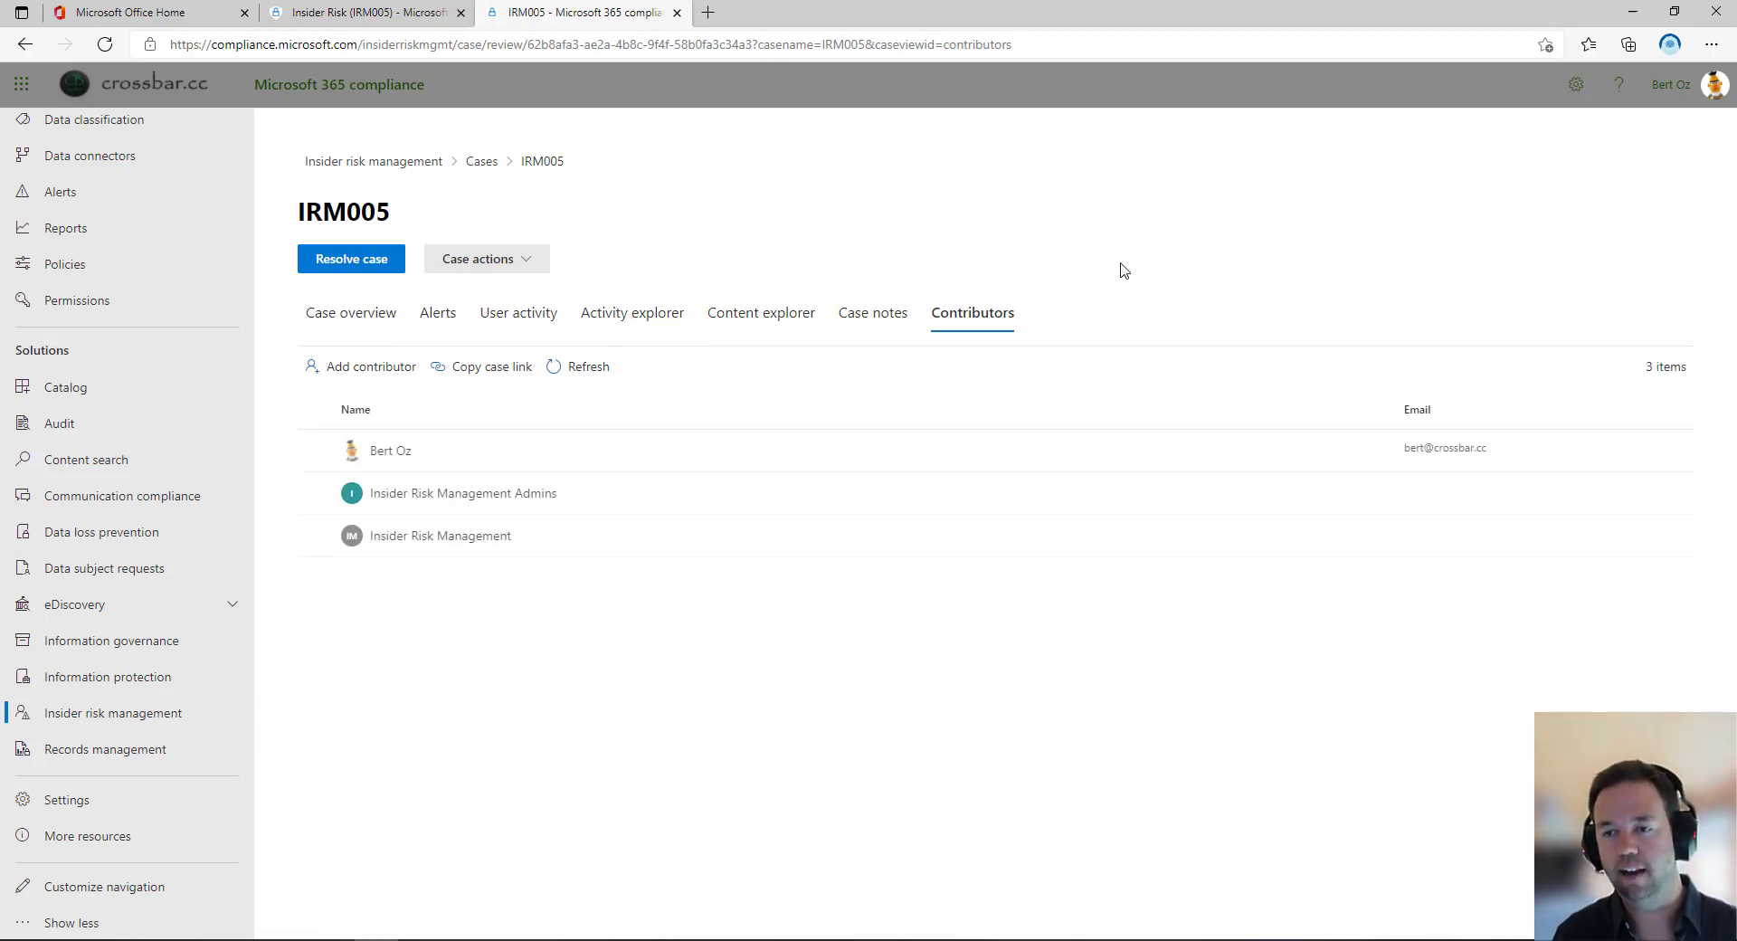
Draft an email notice to the case's user with the Standards of Business Conduct template, review its subject and message body, and cancel it.
left_click(503, 261)
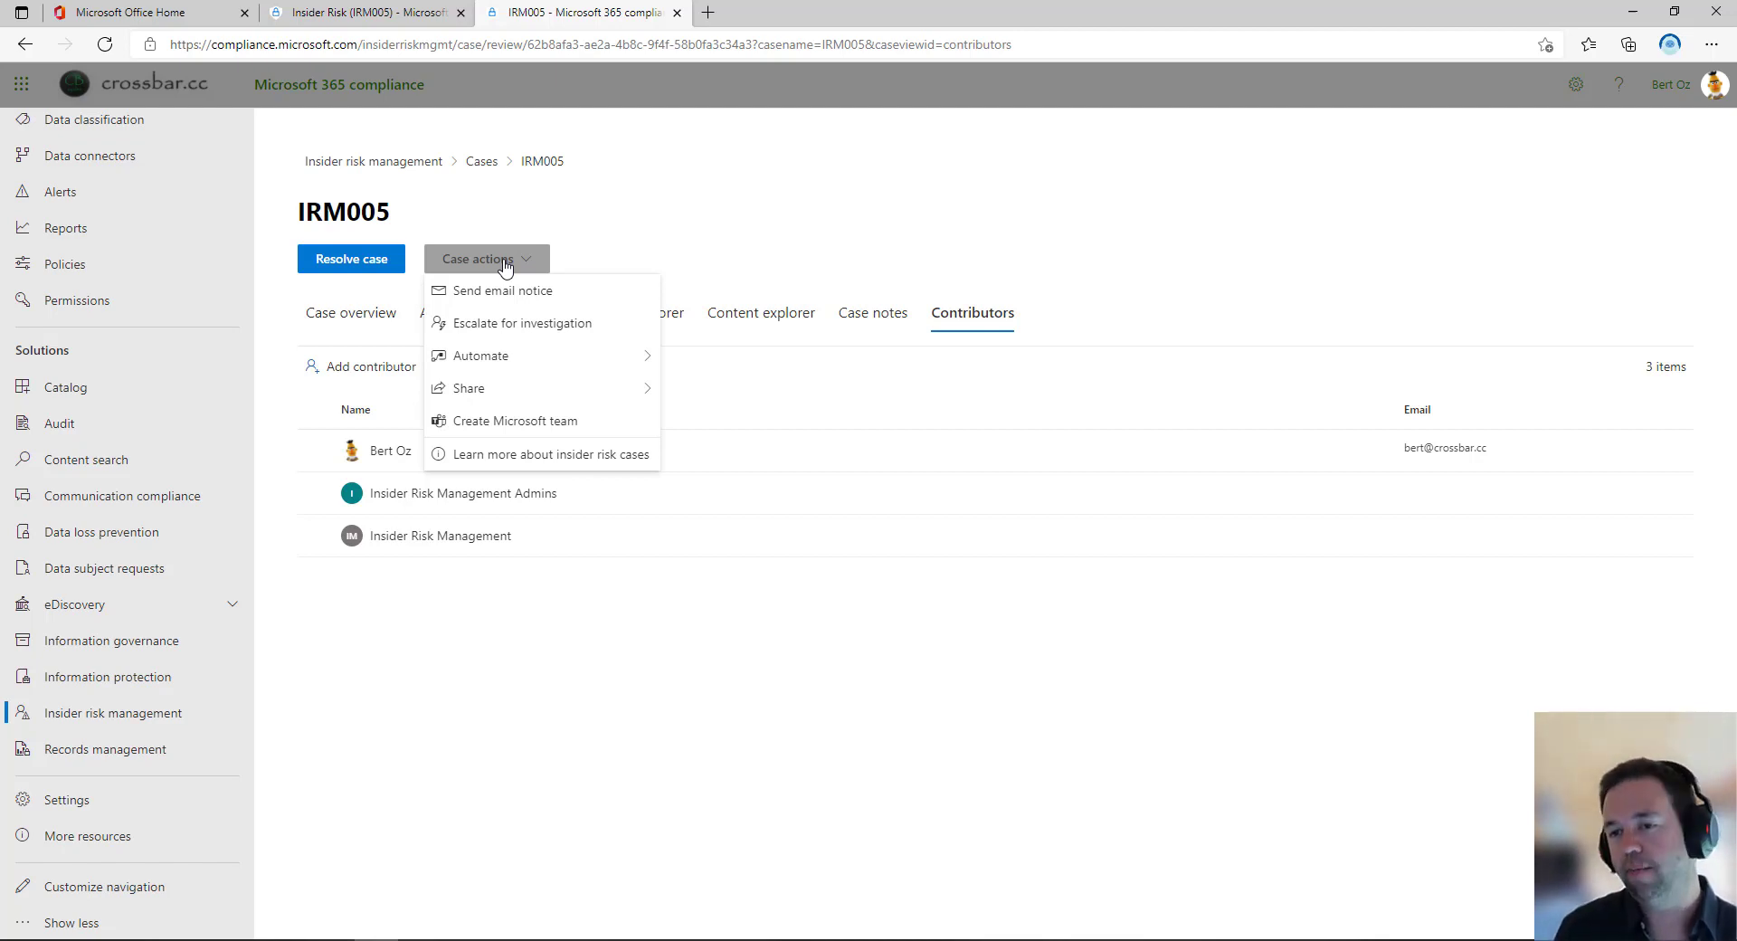
left_click(508, 292)
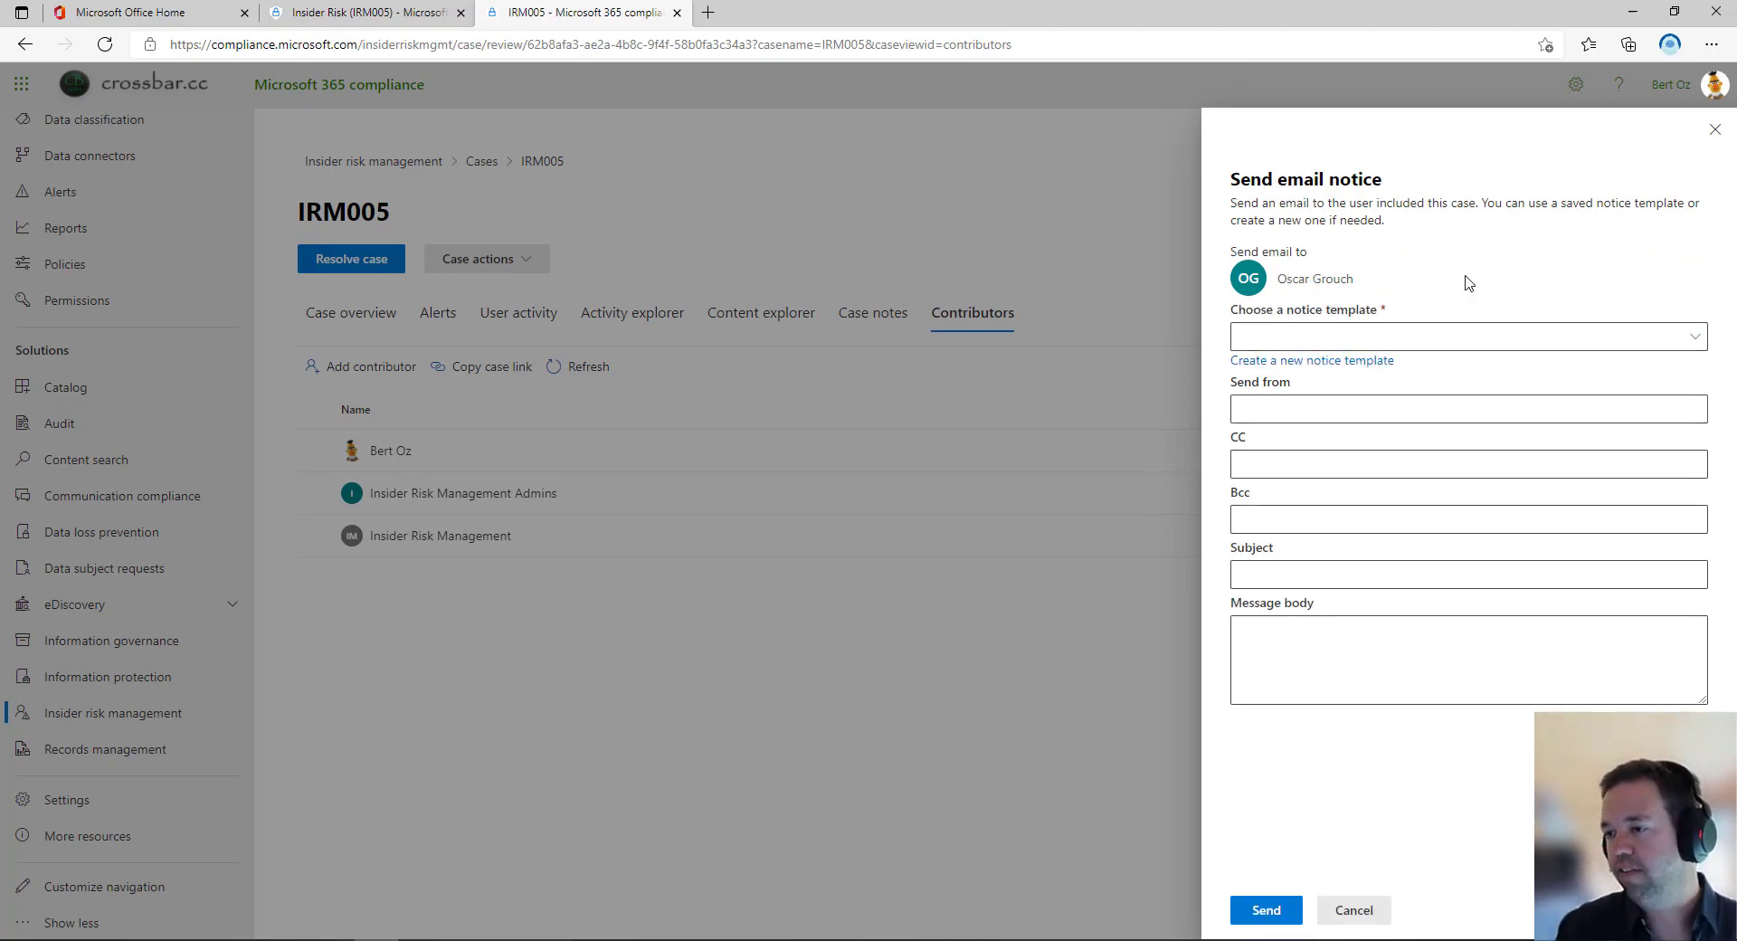
left_click(1687, 347)
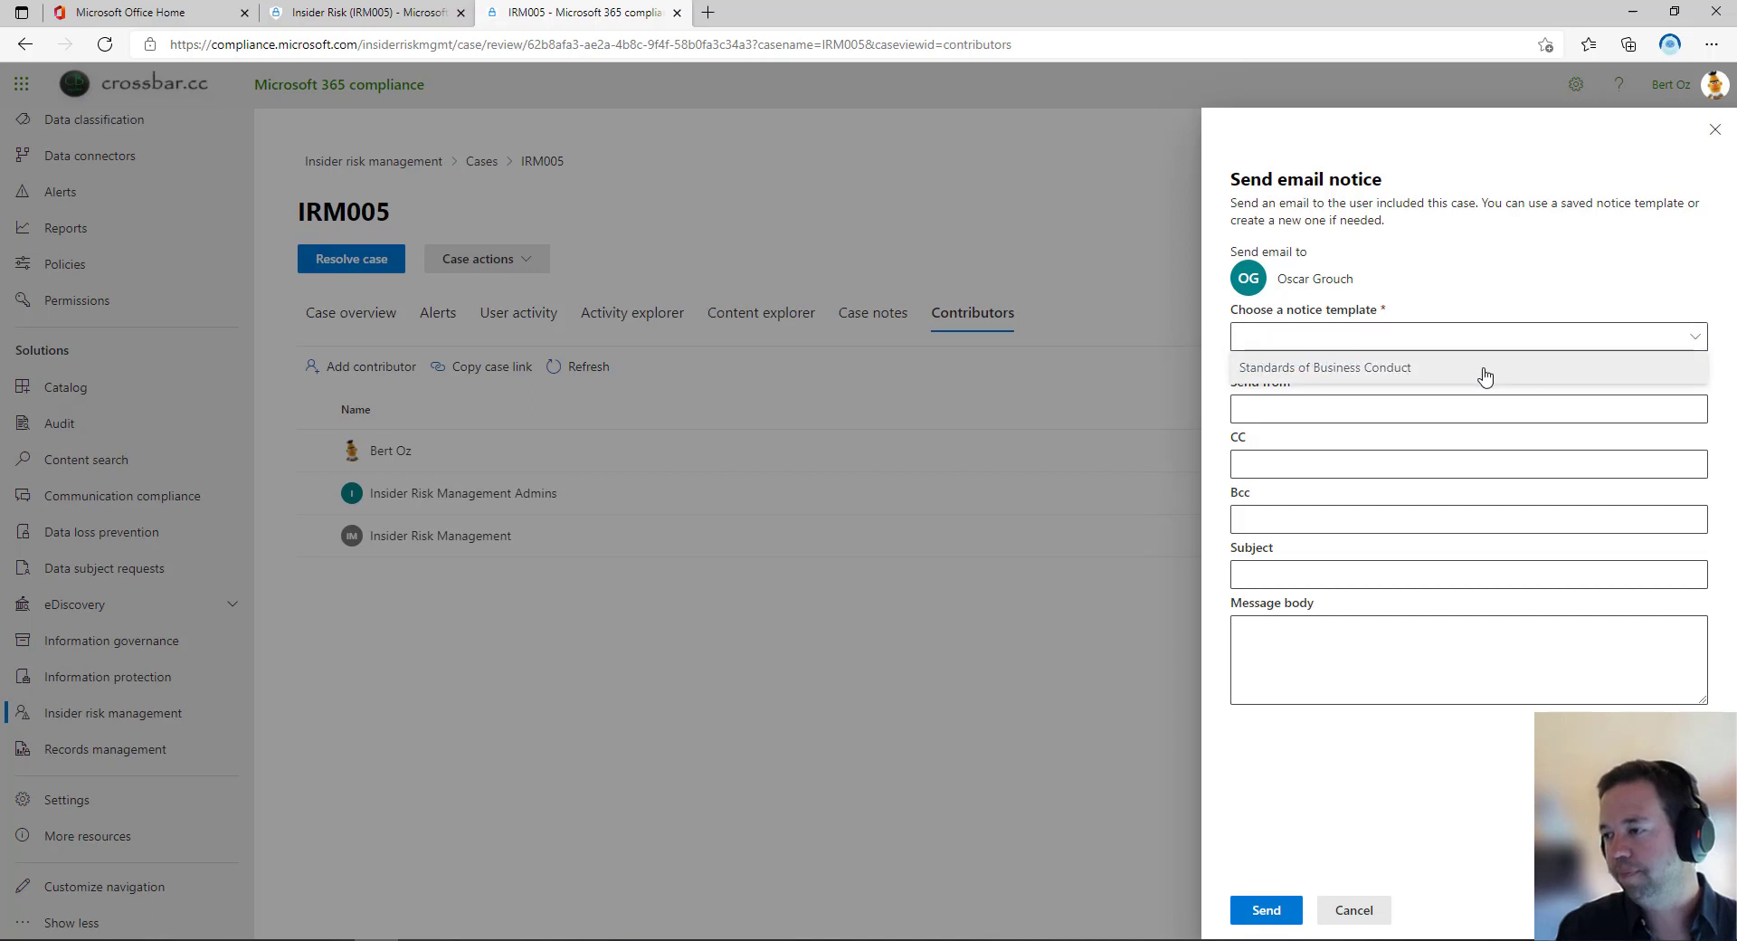
left_click(1382, 379)
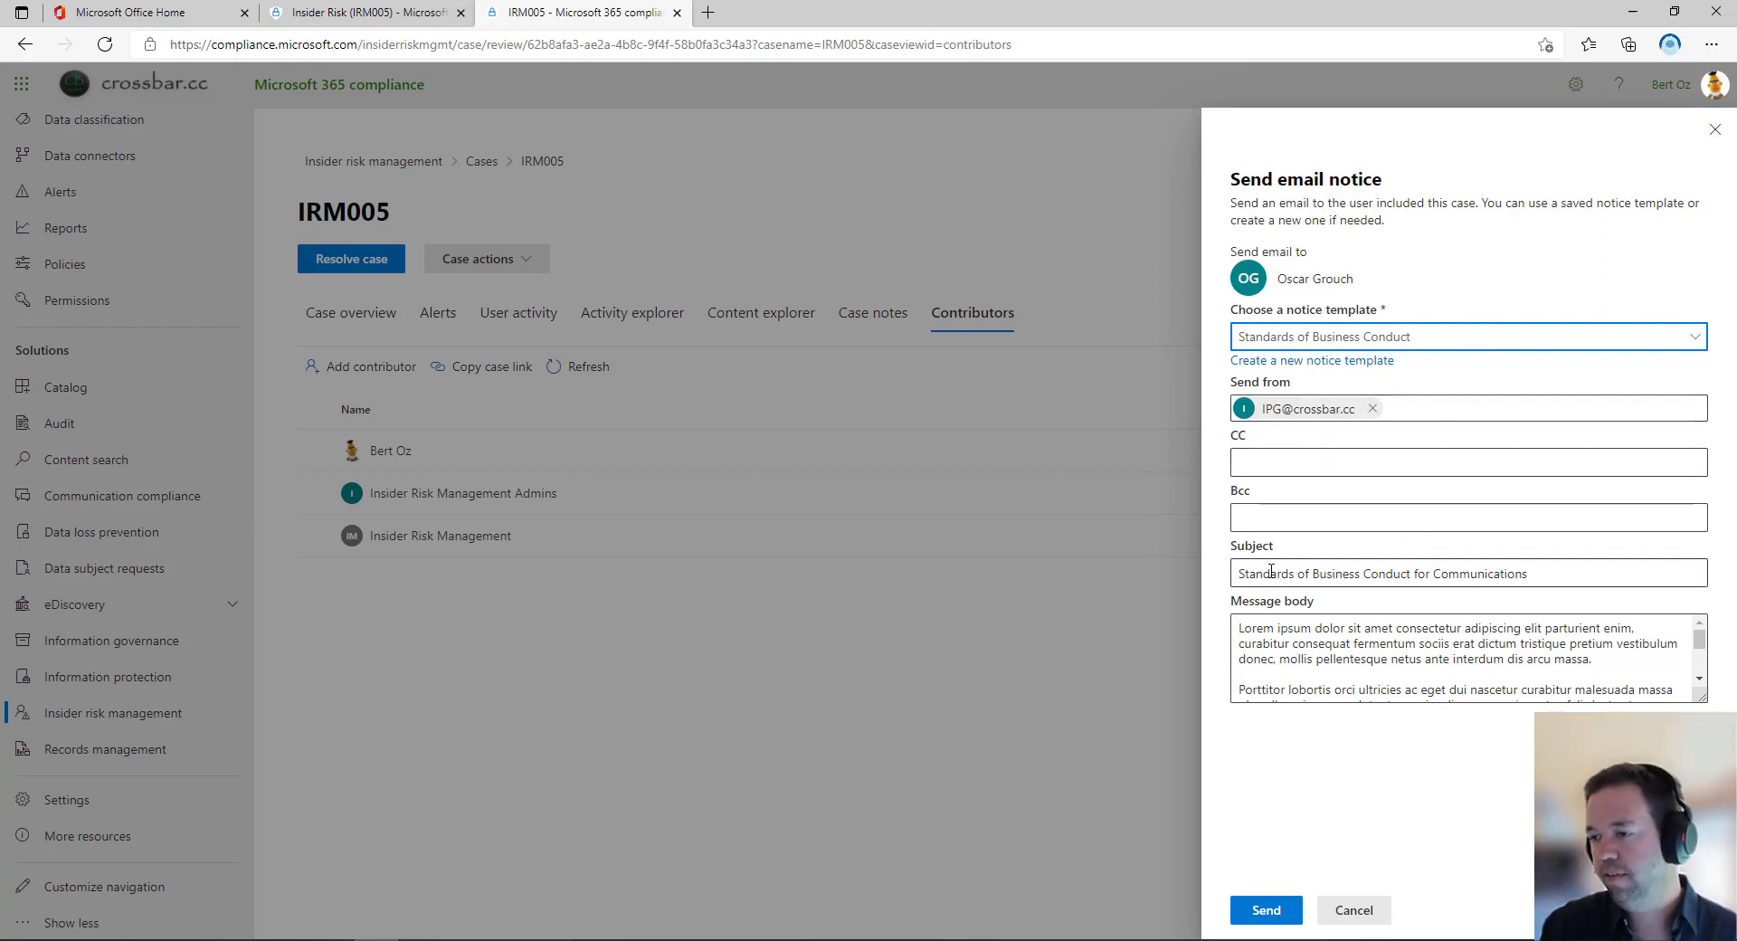
left_click_drag(1272, 573, 1499, 574)
left_click(1333, 644)
left_click(1455, 684, "shift")
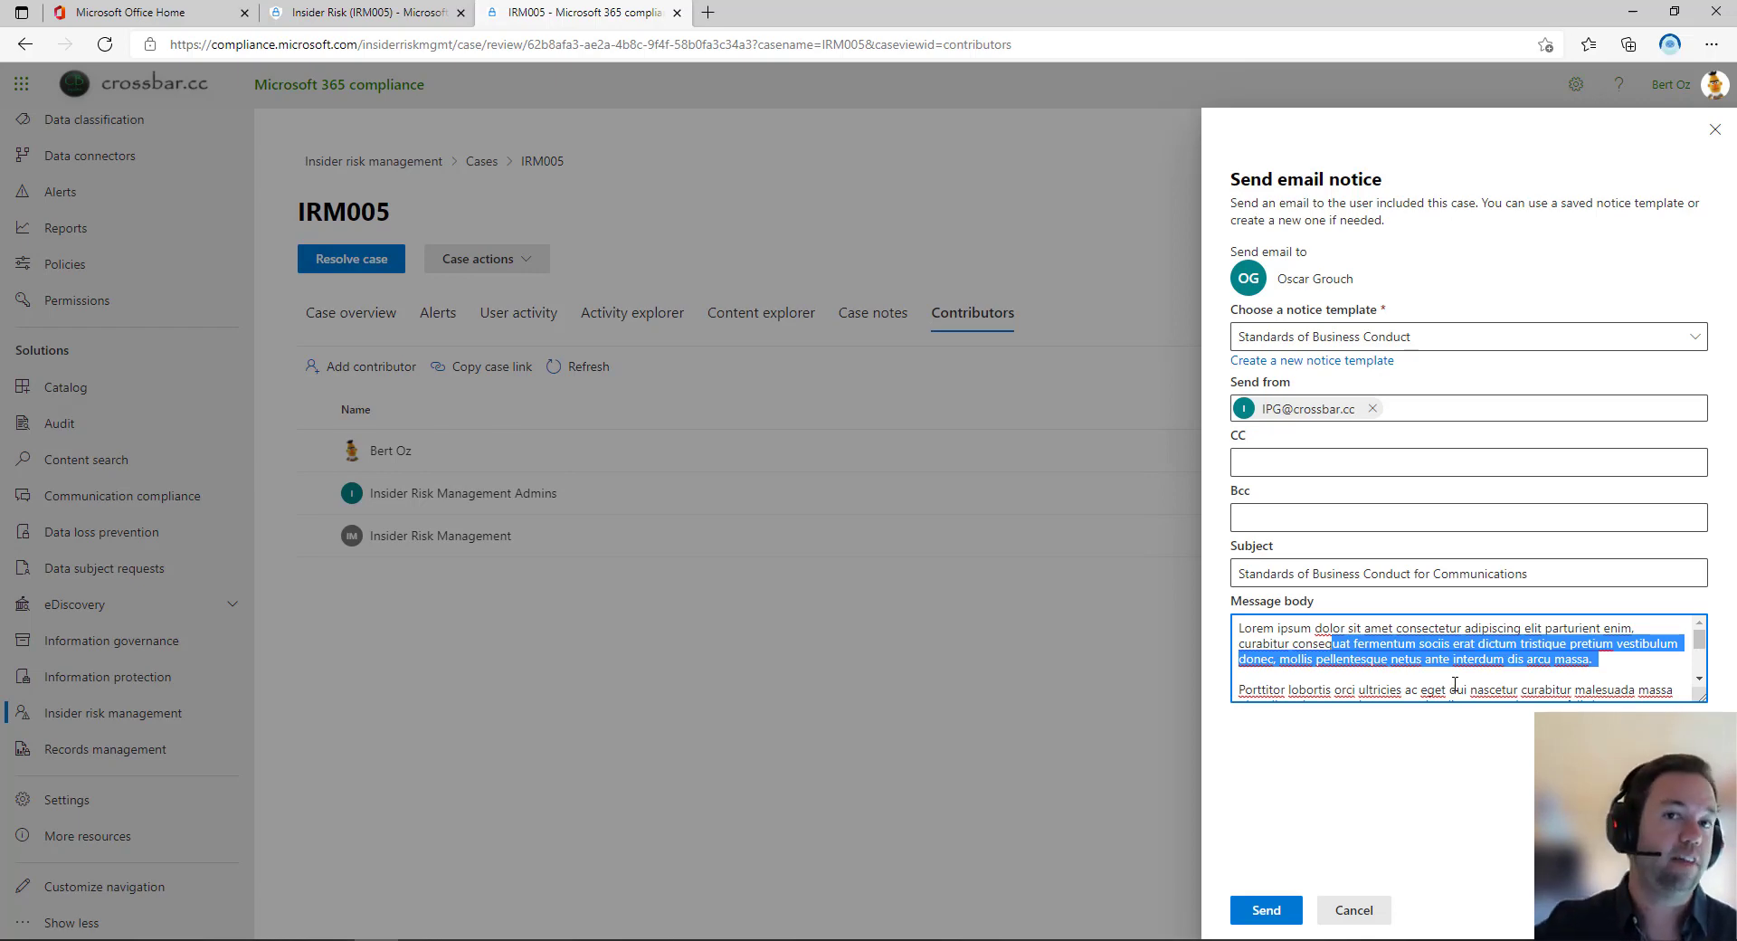
left_click(1363, 916)
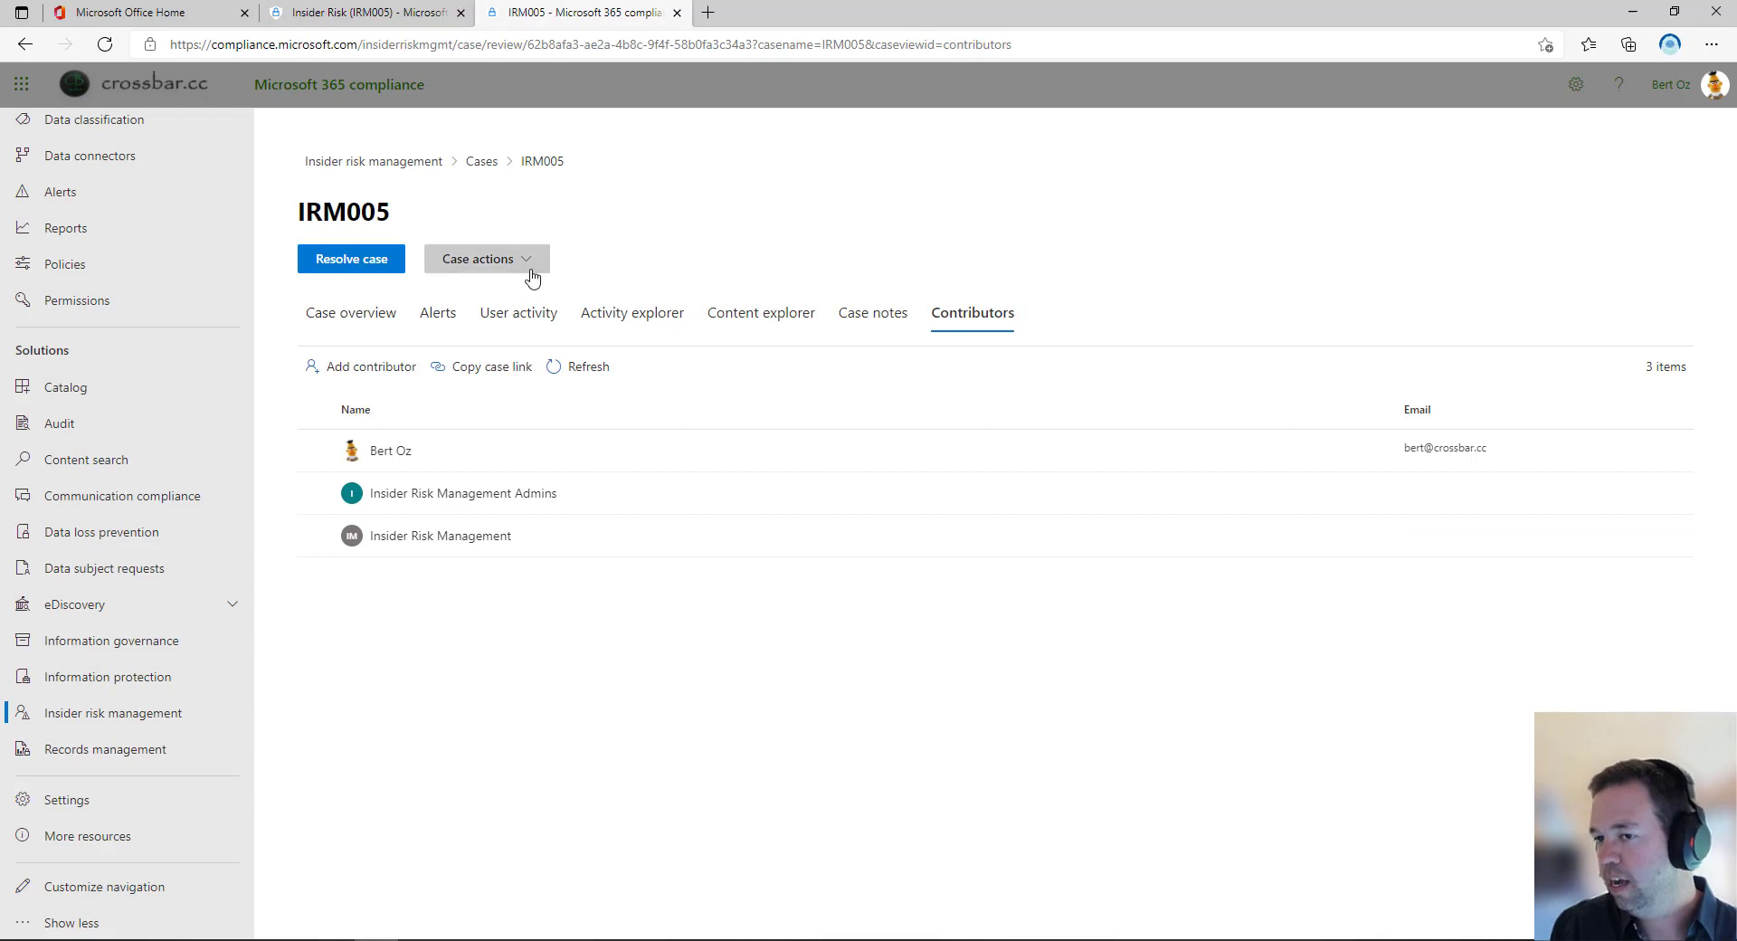
Fill in an escalation for investigation of the case with the name CASE IRM005, leave the note empty, and cancel it.
left_click(528, 264)
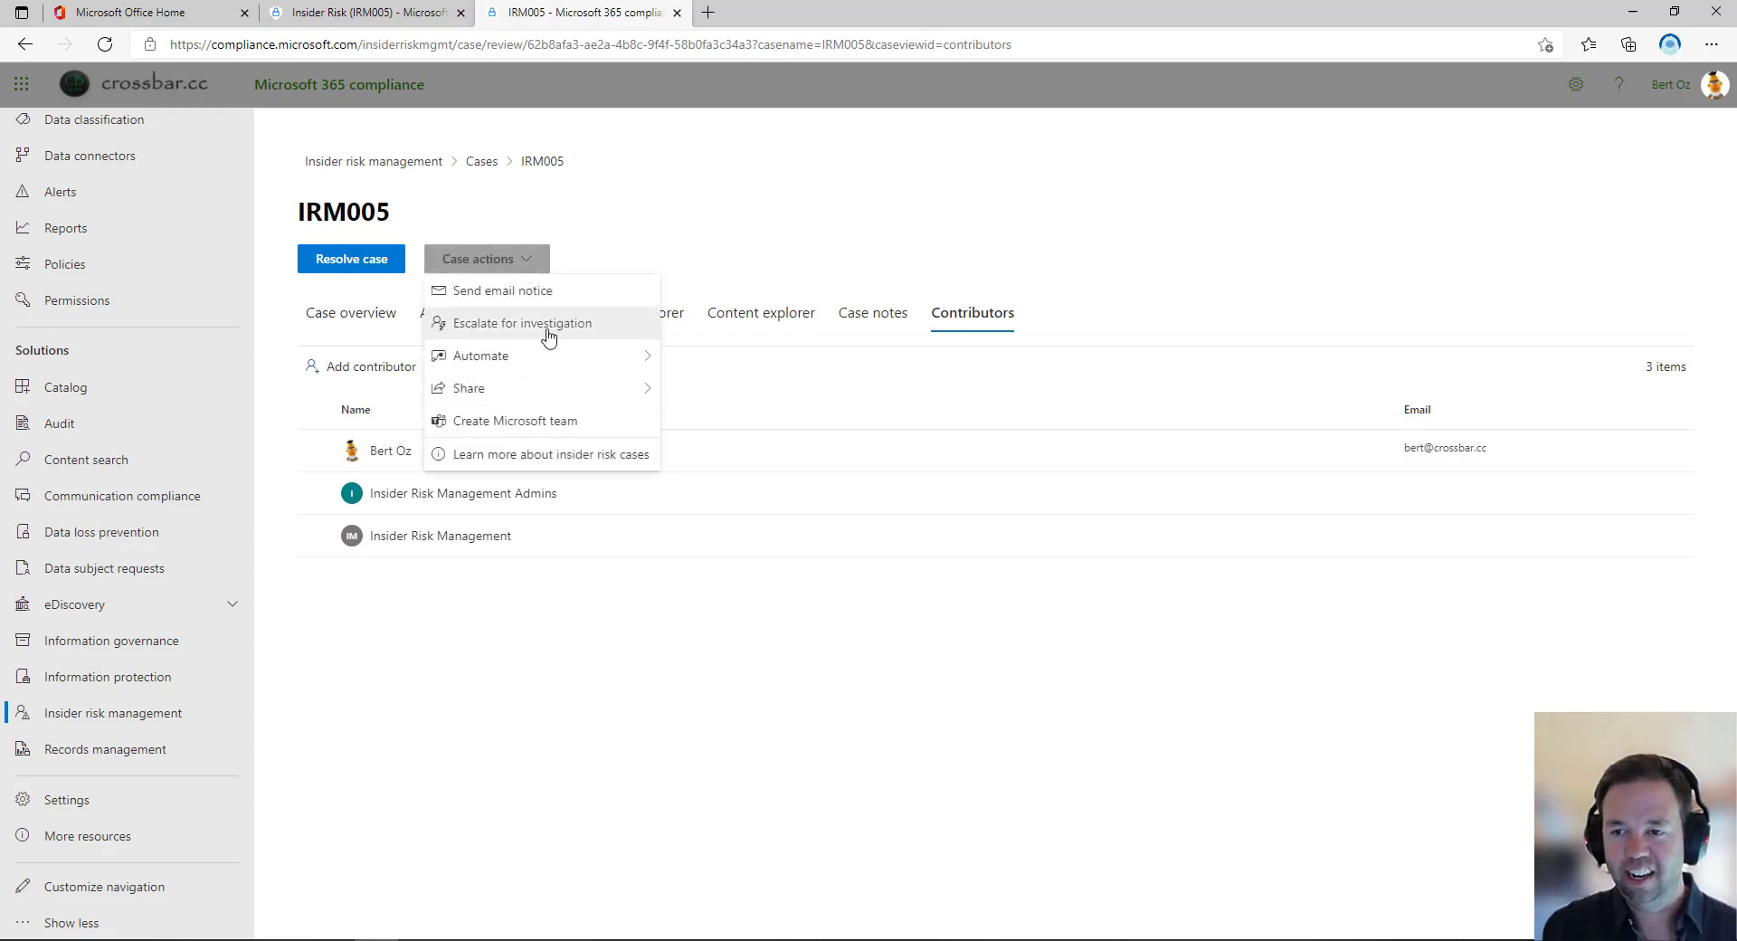
left_click(512, 325)
left_click(1320, 281)
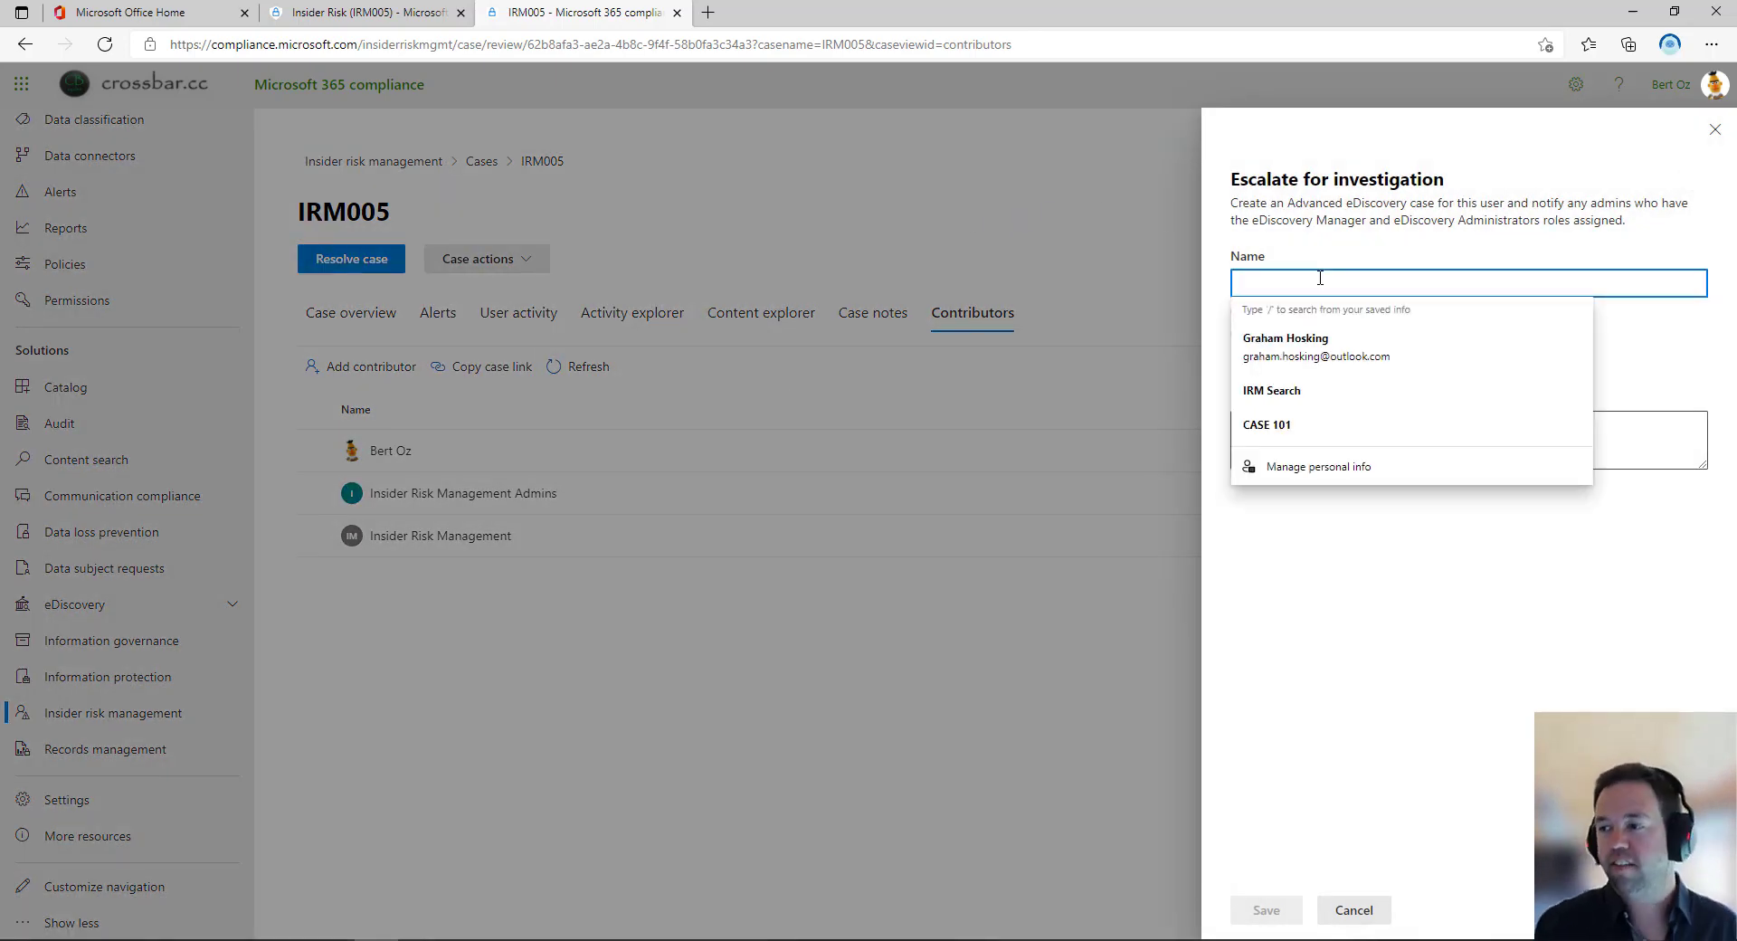
type("CA")
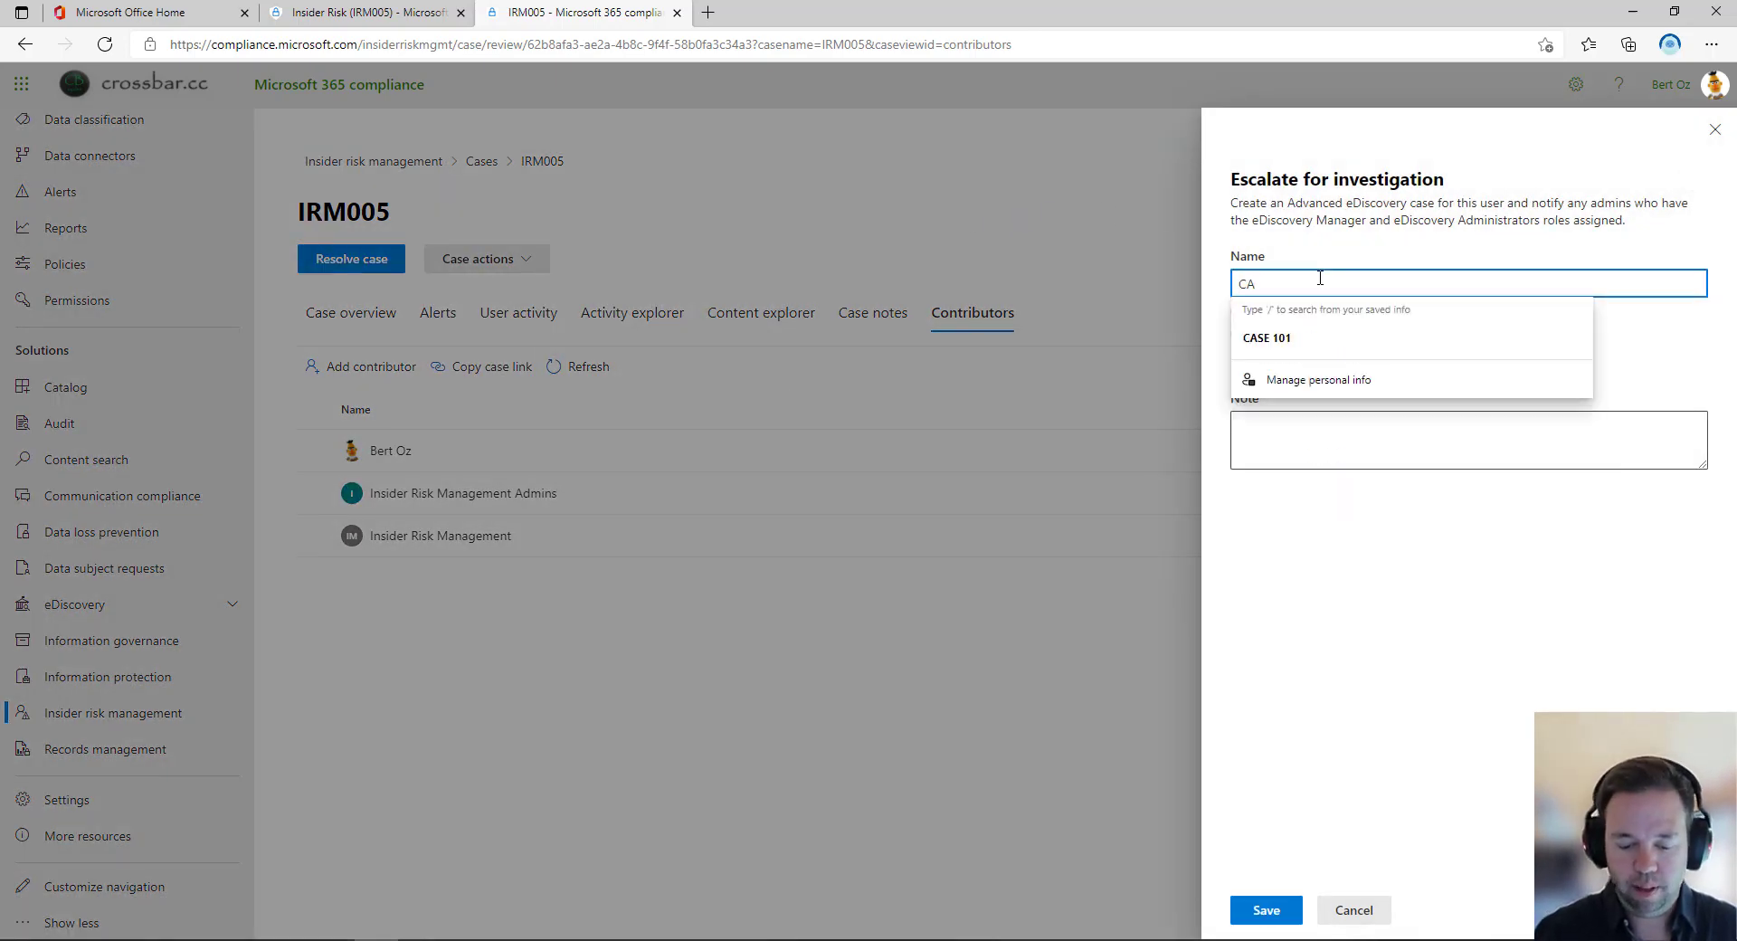
type("SE IEM")
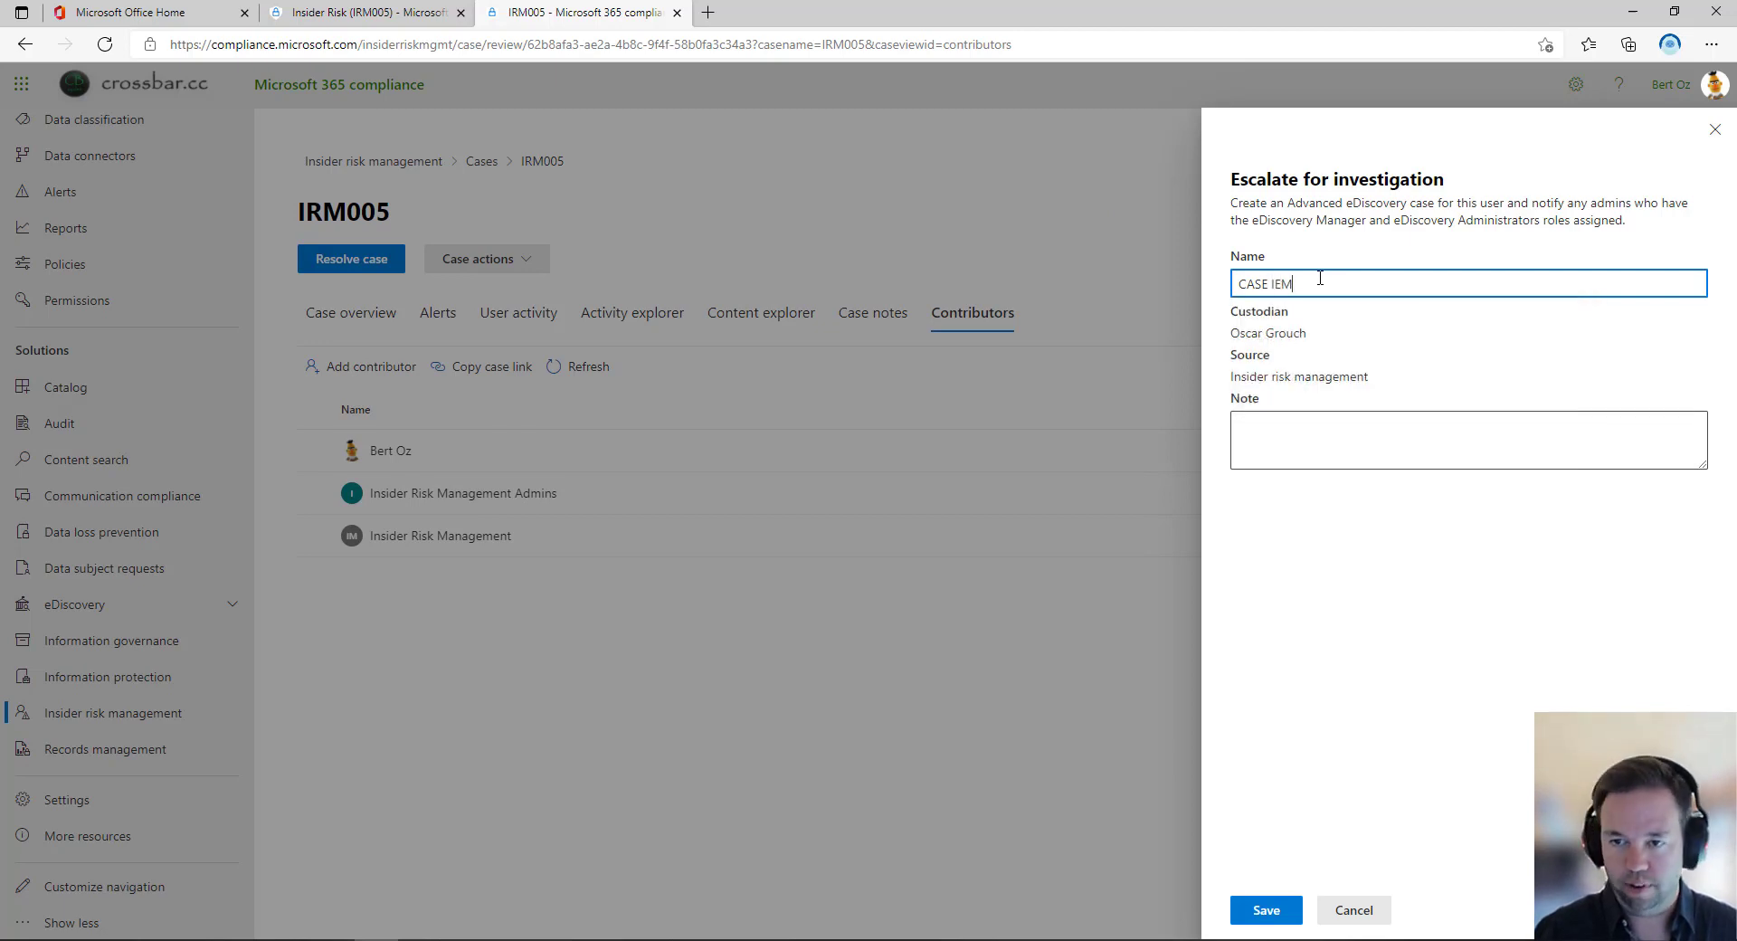
key("BackSpace")
key("BackSpace")
type("RM0065")
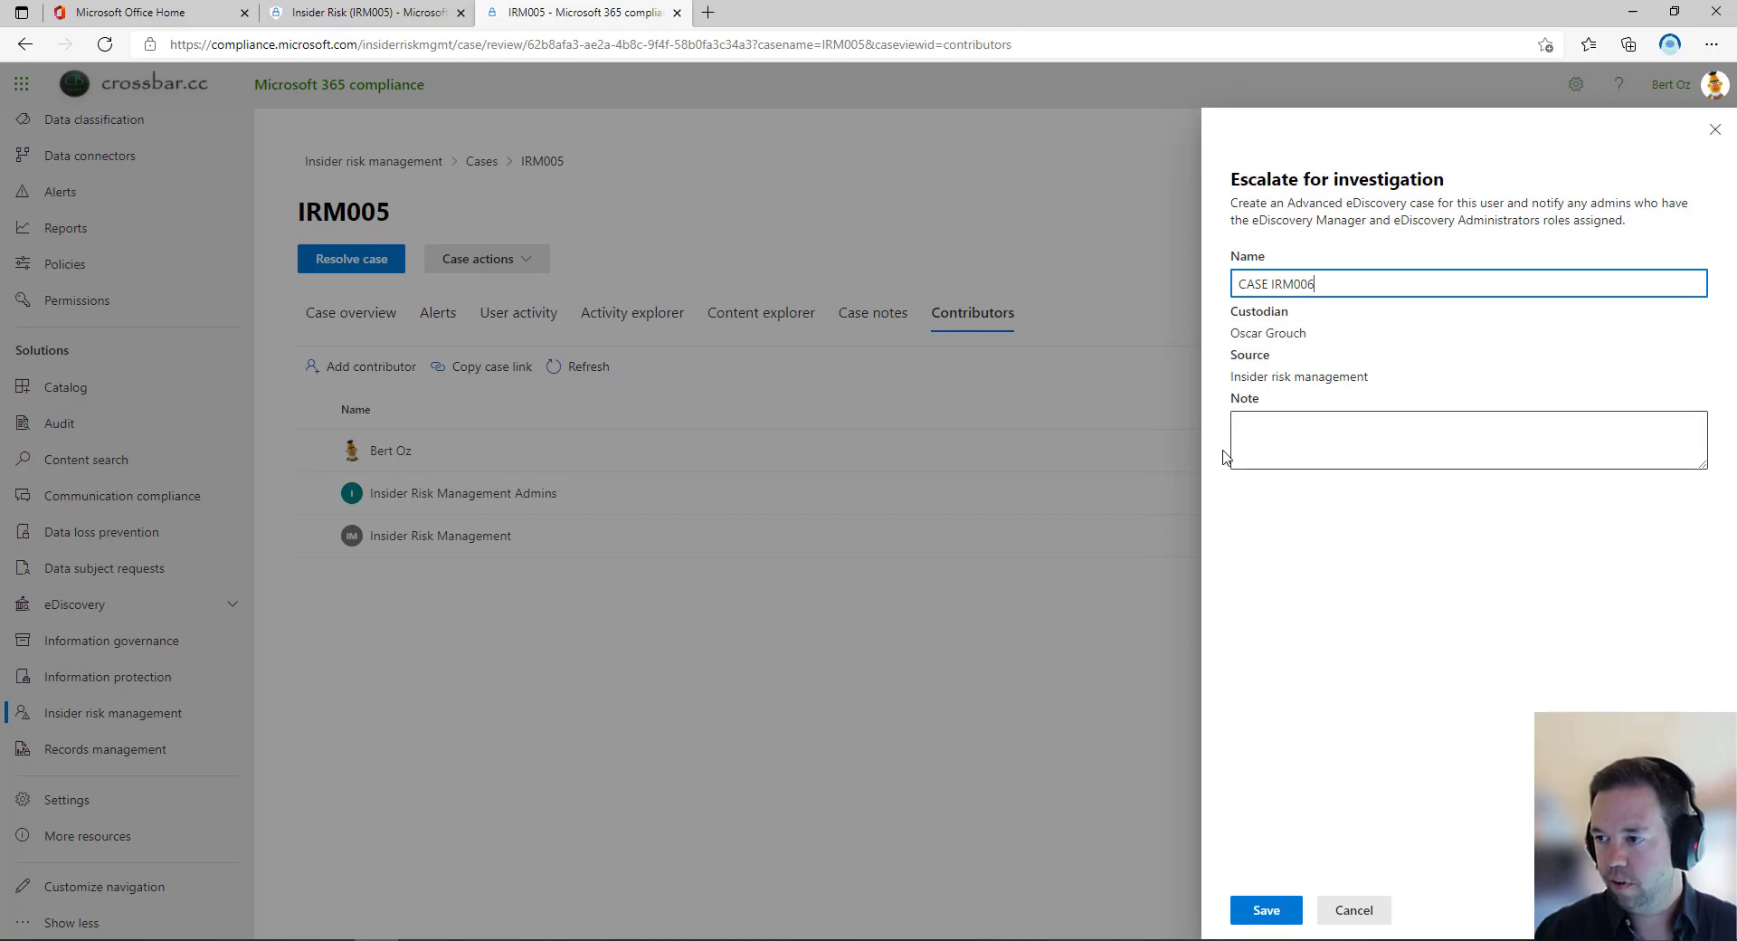
left_click(1288, 433)
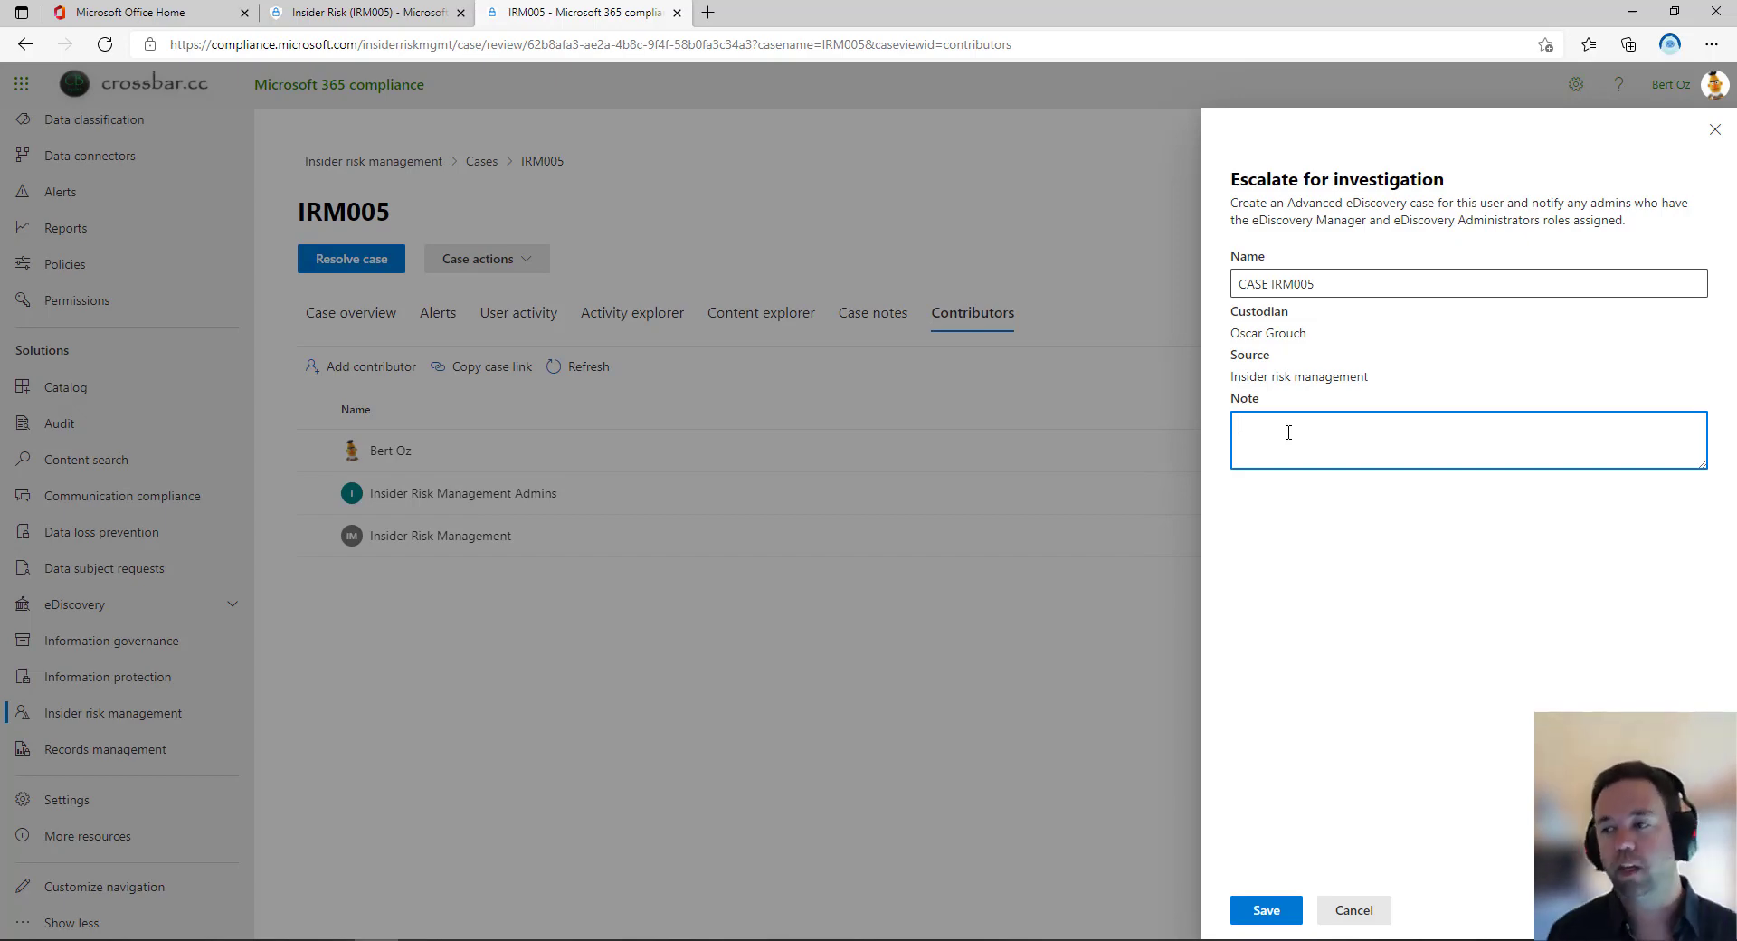
left_click(1354, 910)
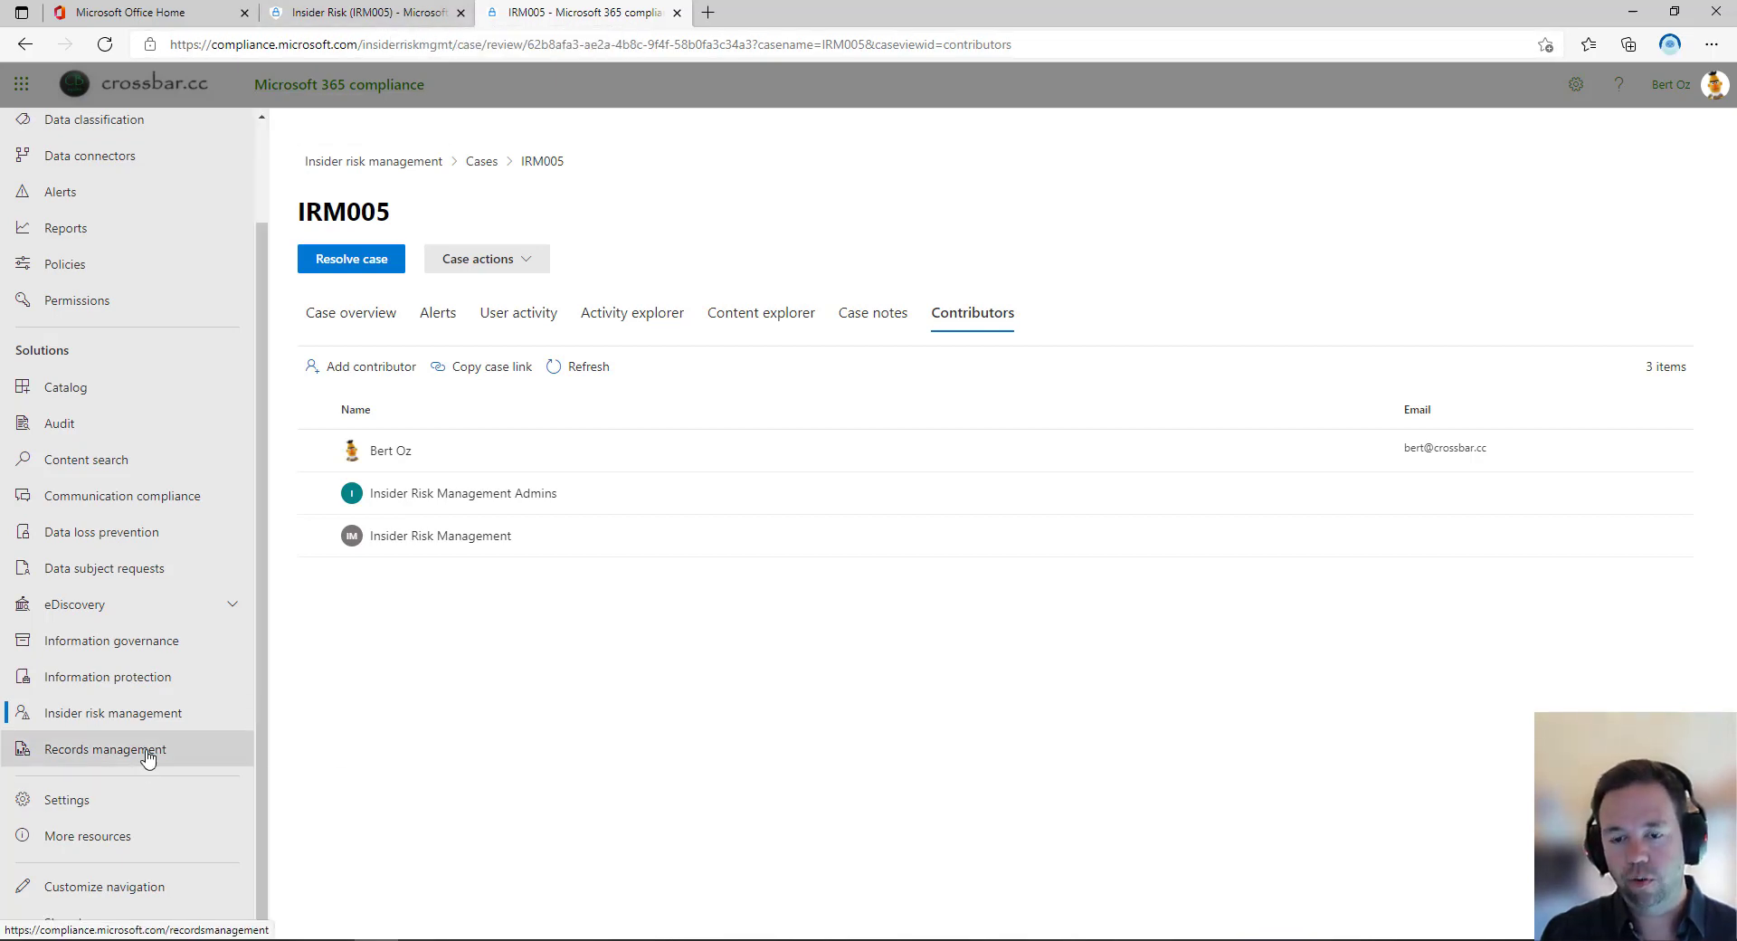
Open the Insider Risk (IRM005) case in Advanced eDiscovery to view its overview.
left_click(86, 604)
left_click(92, 668)
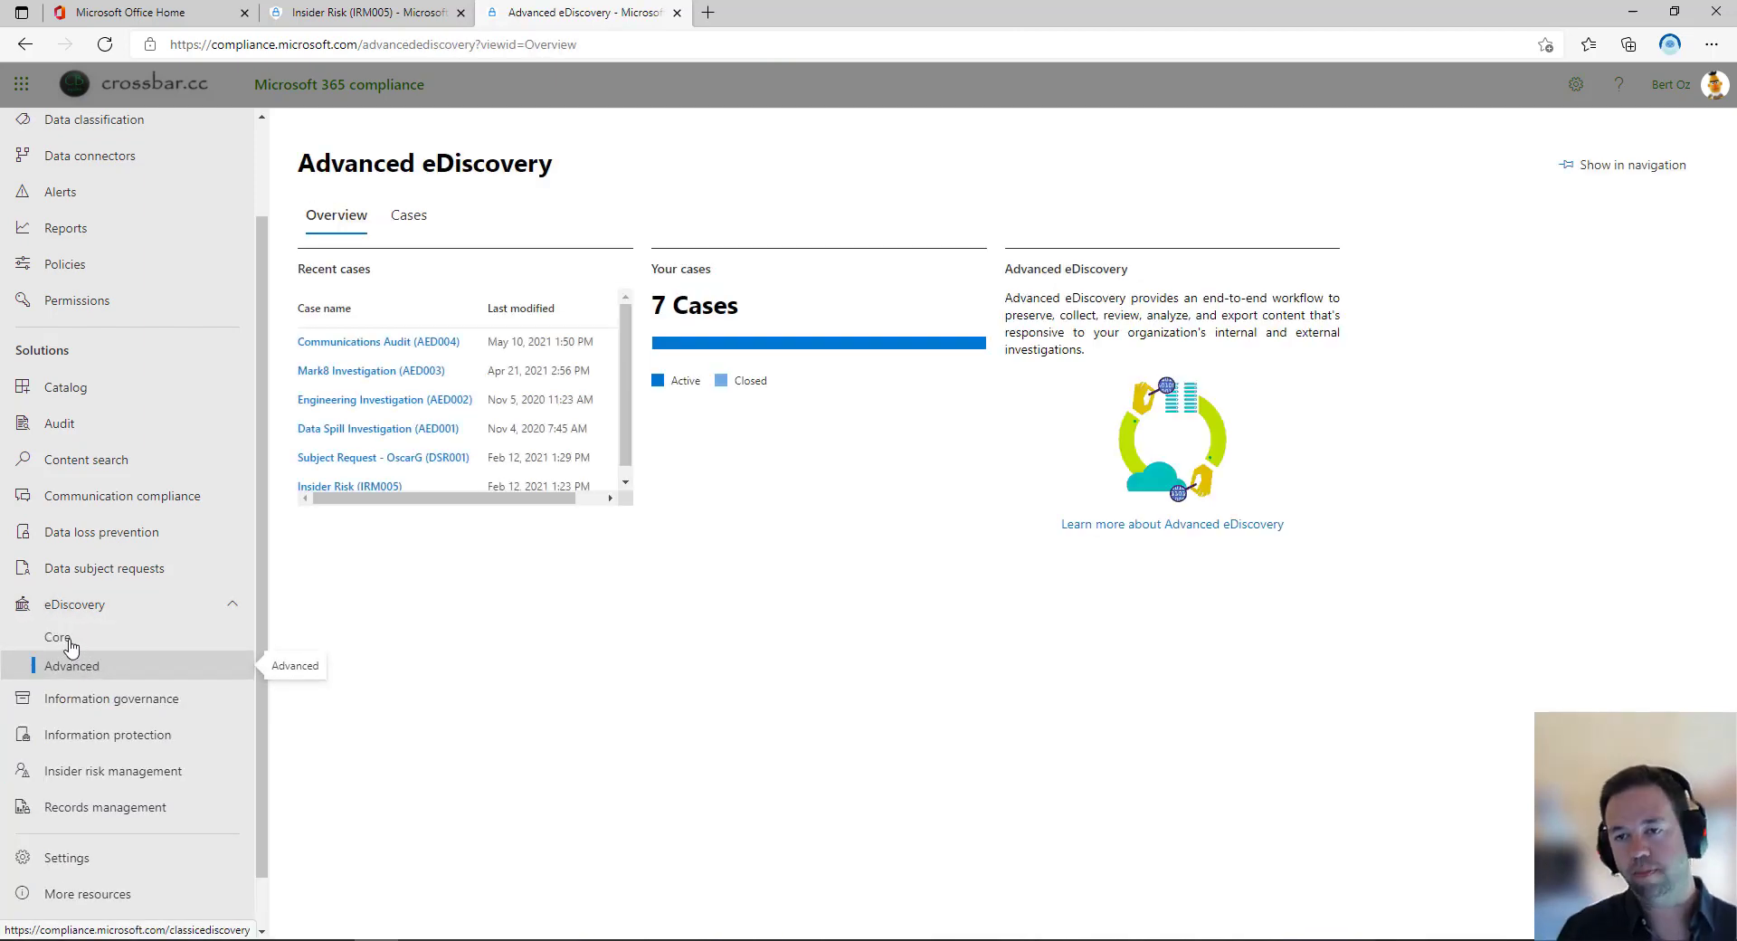
scroll(623, 416, "down", 1)
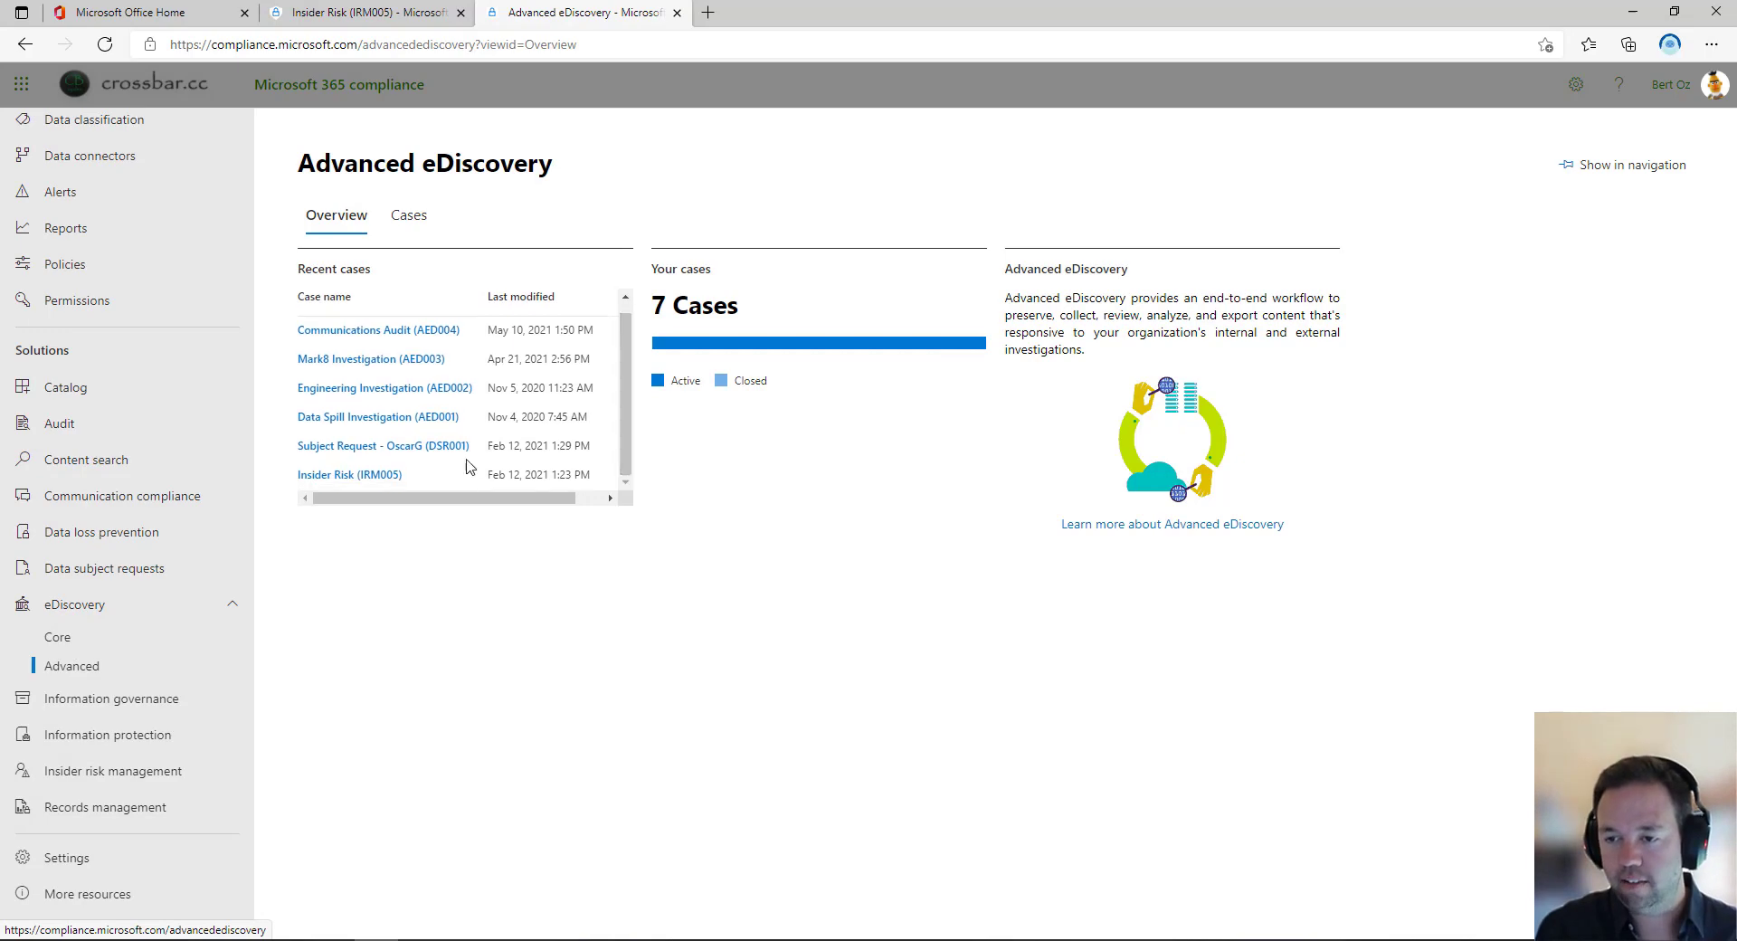
left_click(356, 476)
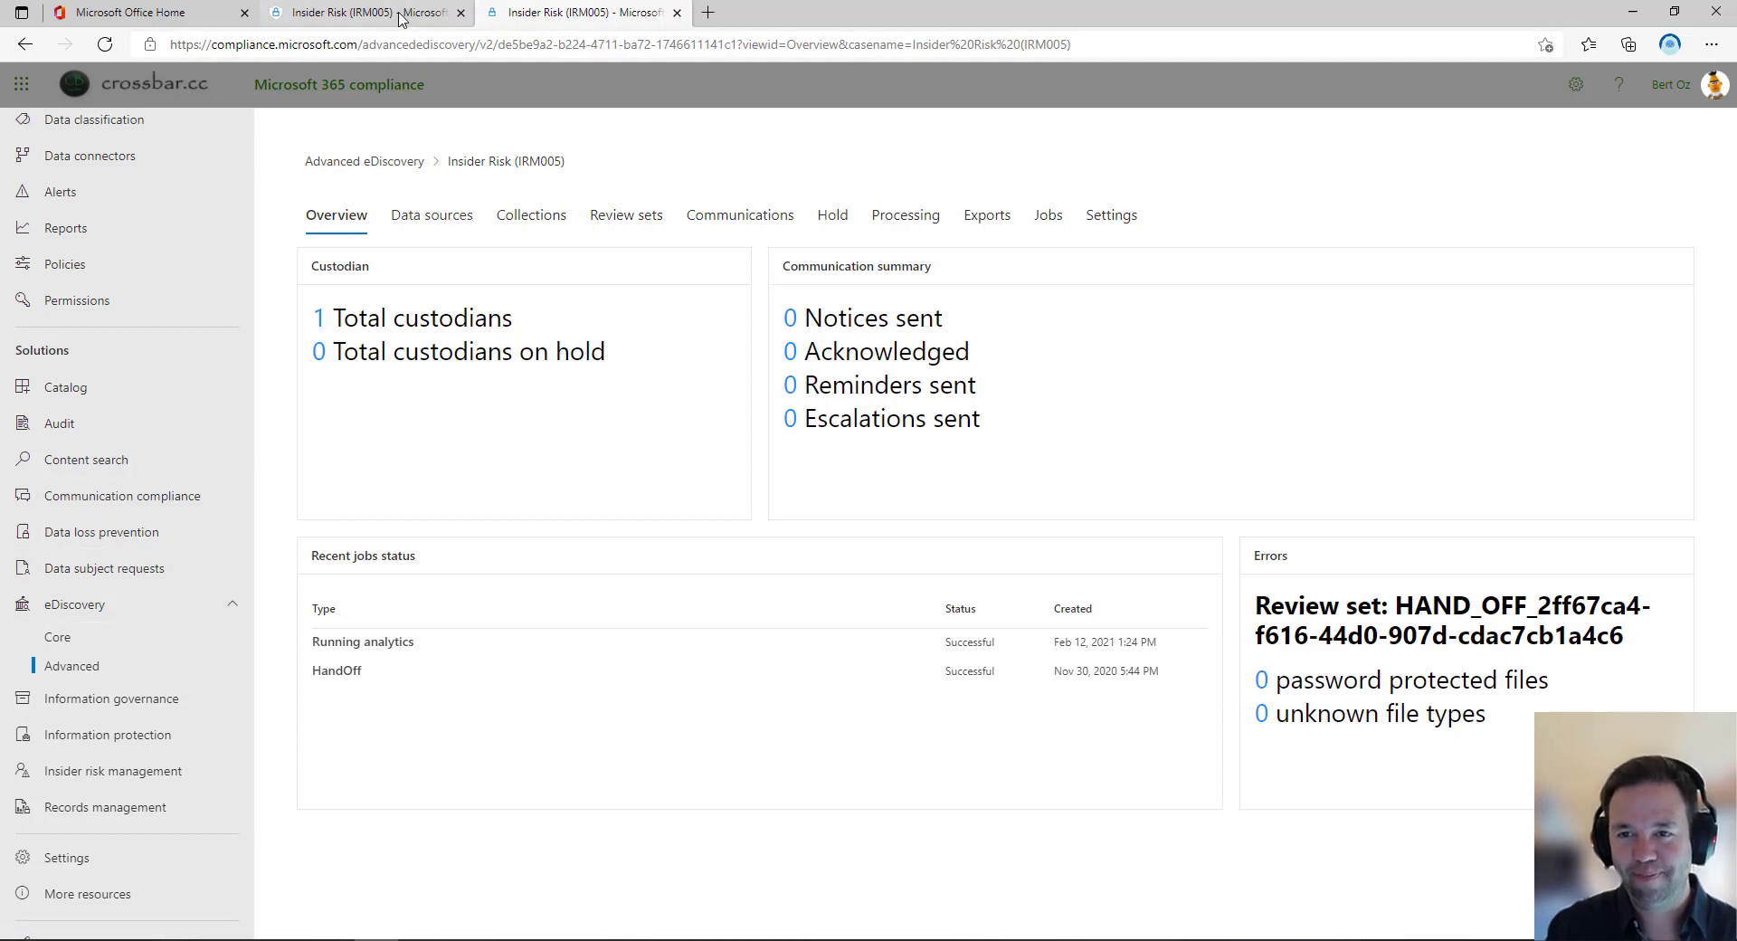
Return to Insider risk management, display its list of policies, and dismiss the tip about scoring user activity.
left_click(398, 14)
scroll(123, 815, "down", 2)
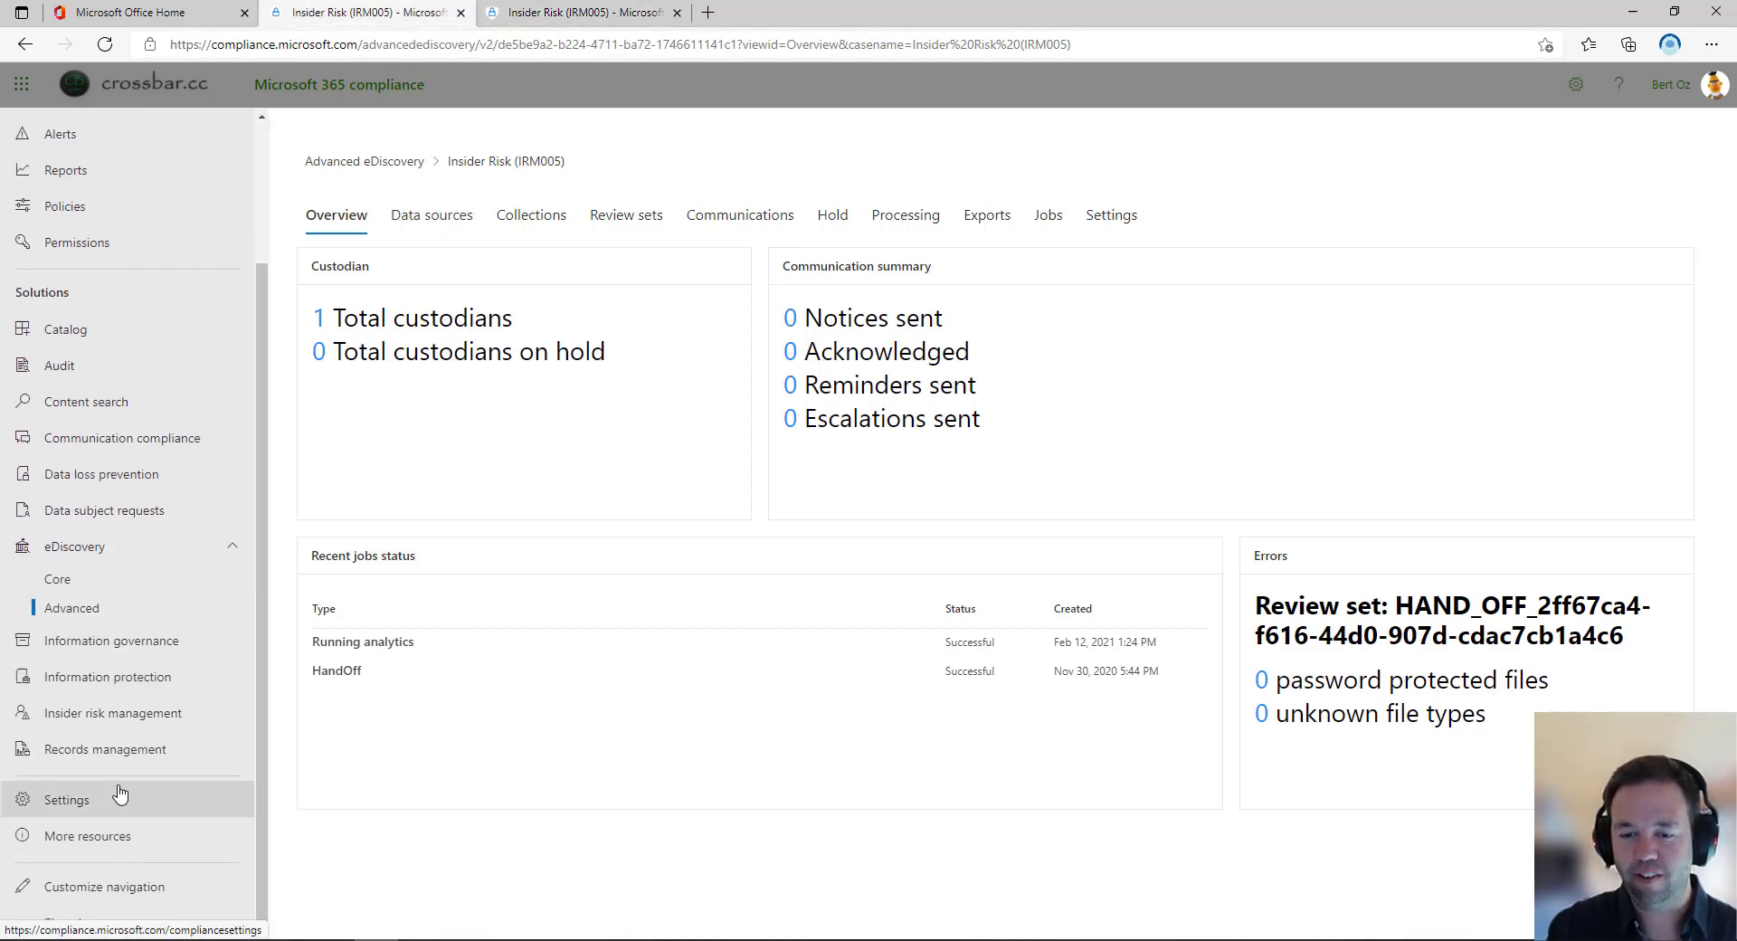
left_click(140, 713)
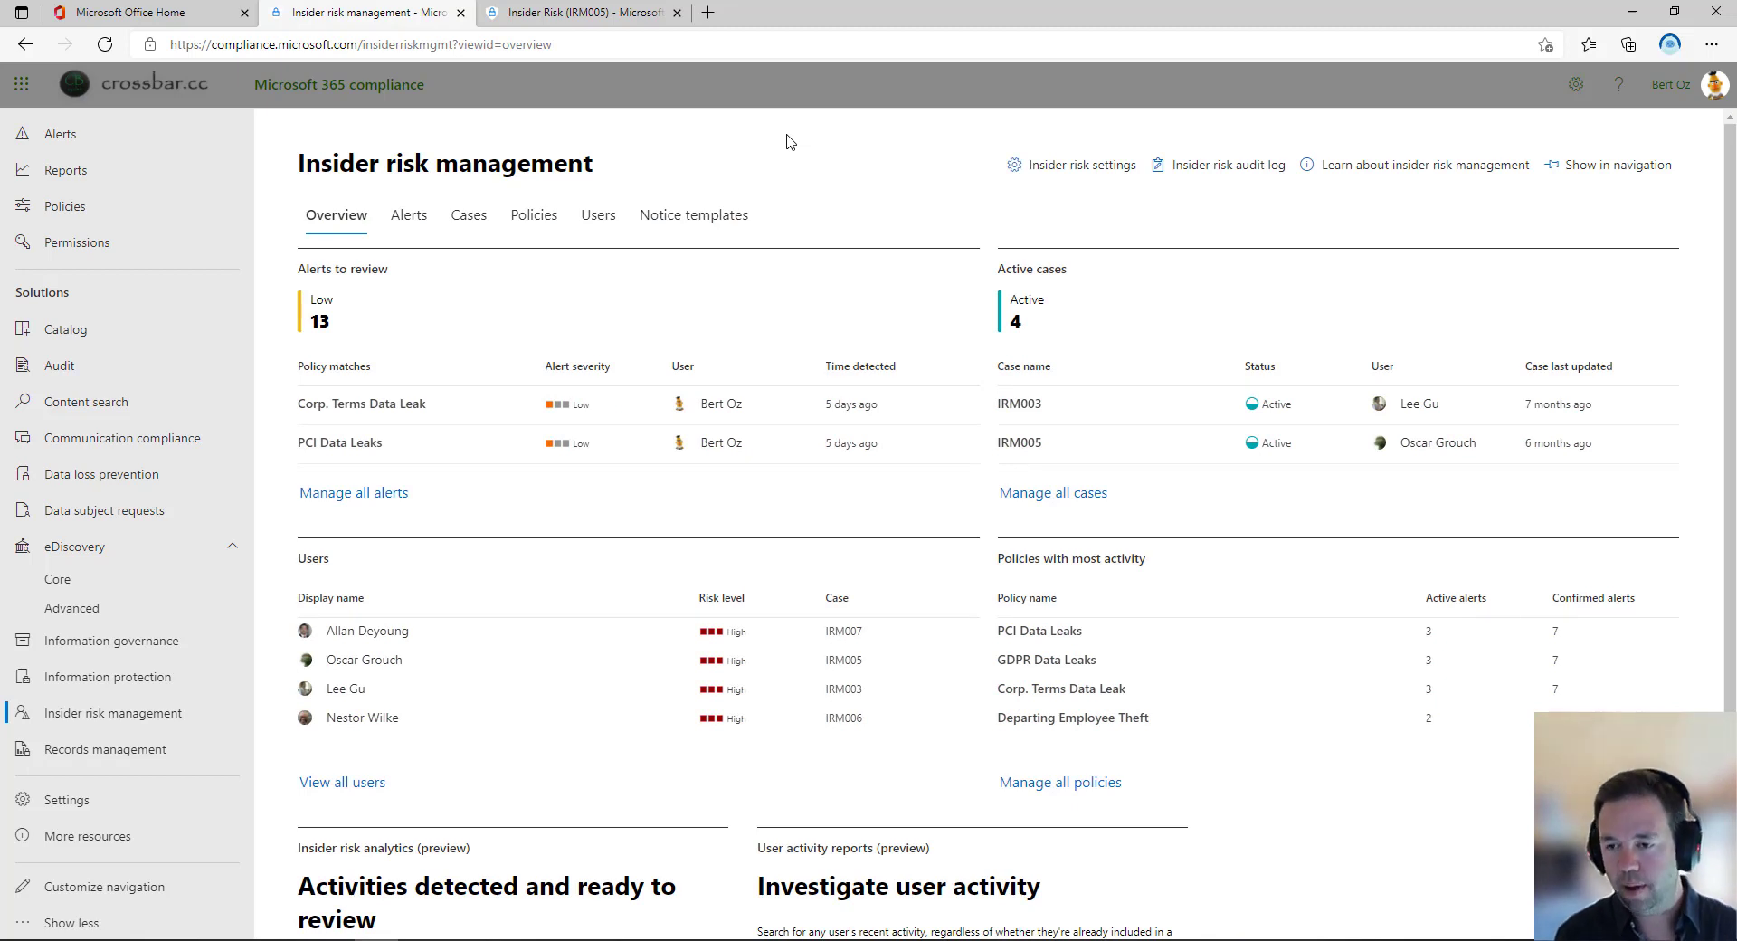
left_click(543, 216)
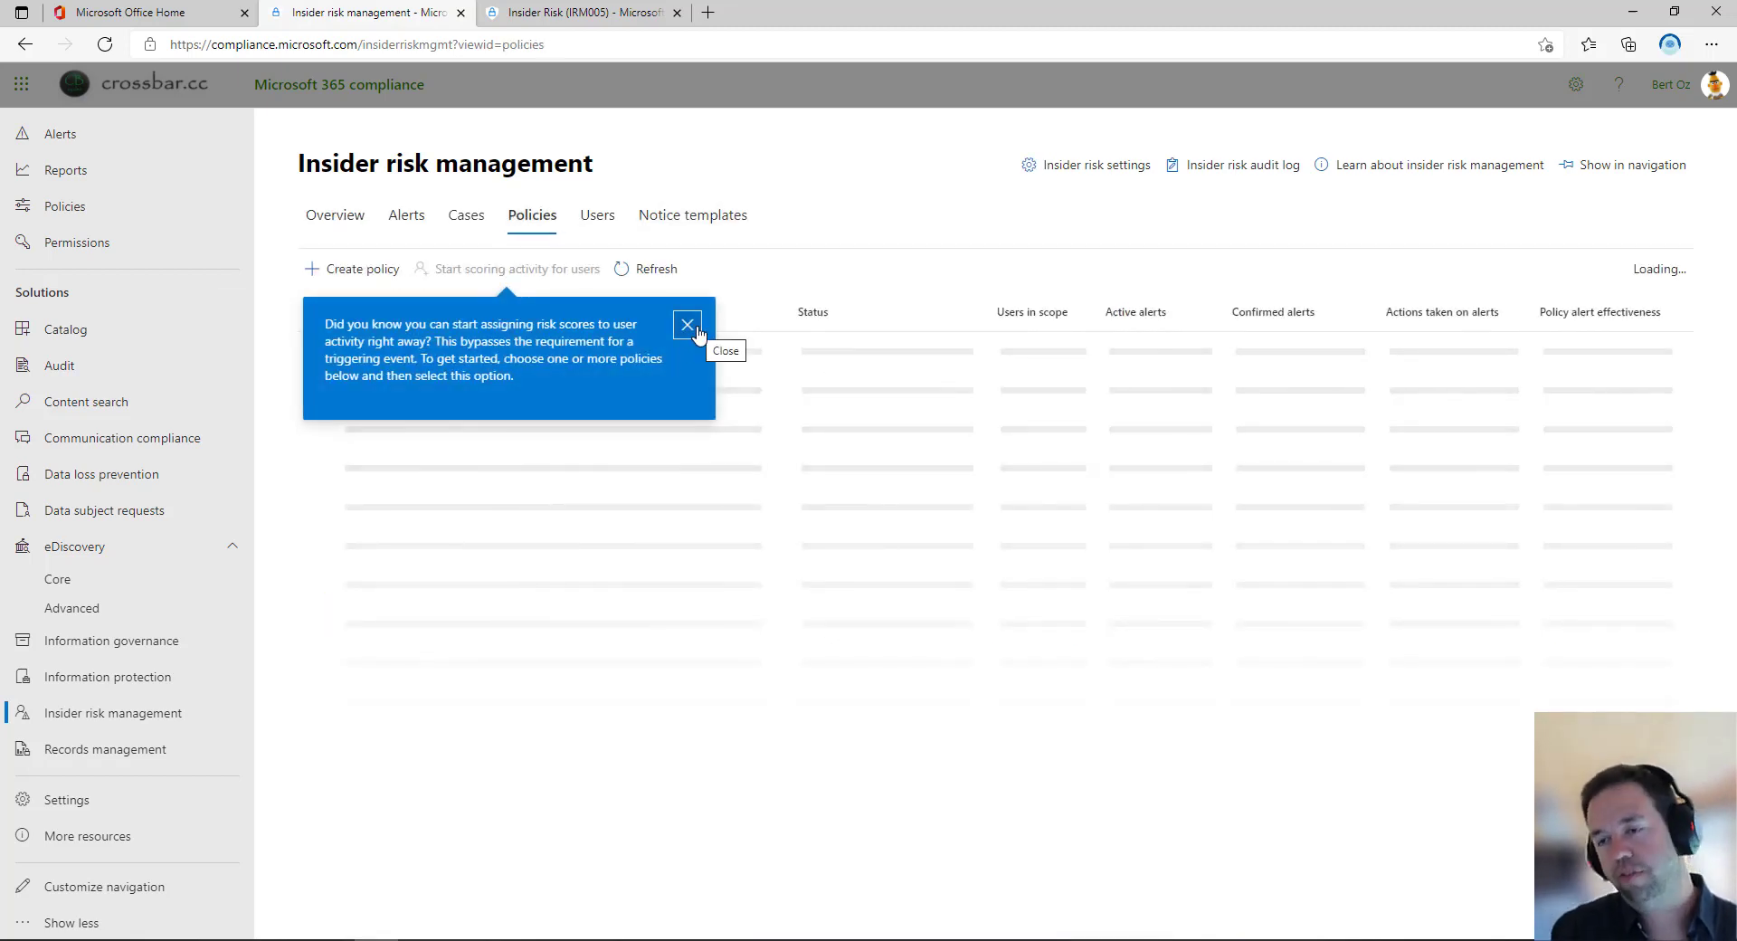
left_click(763, 278)
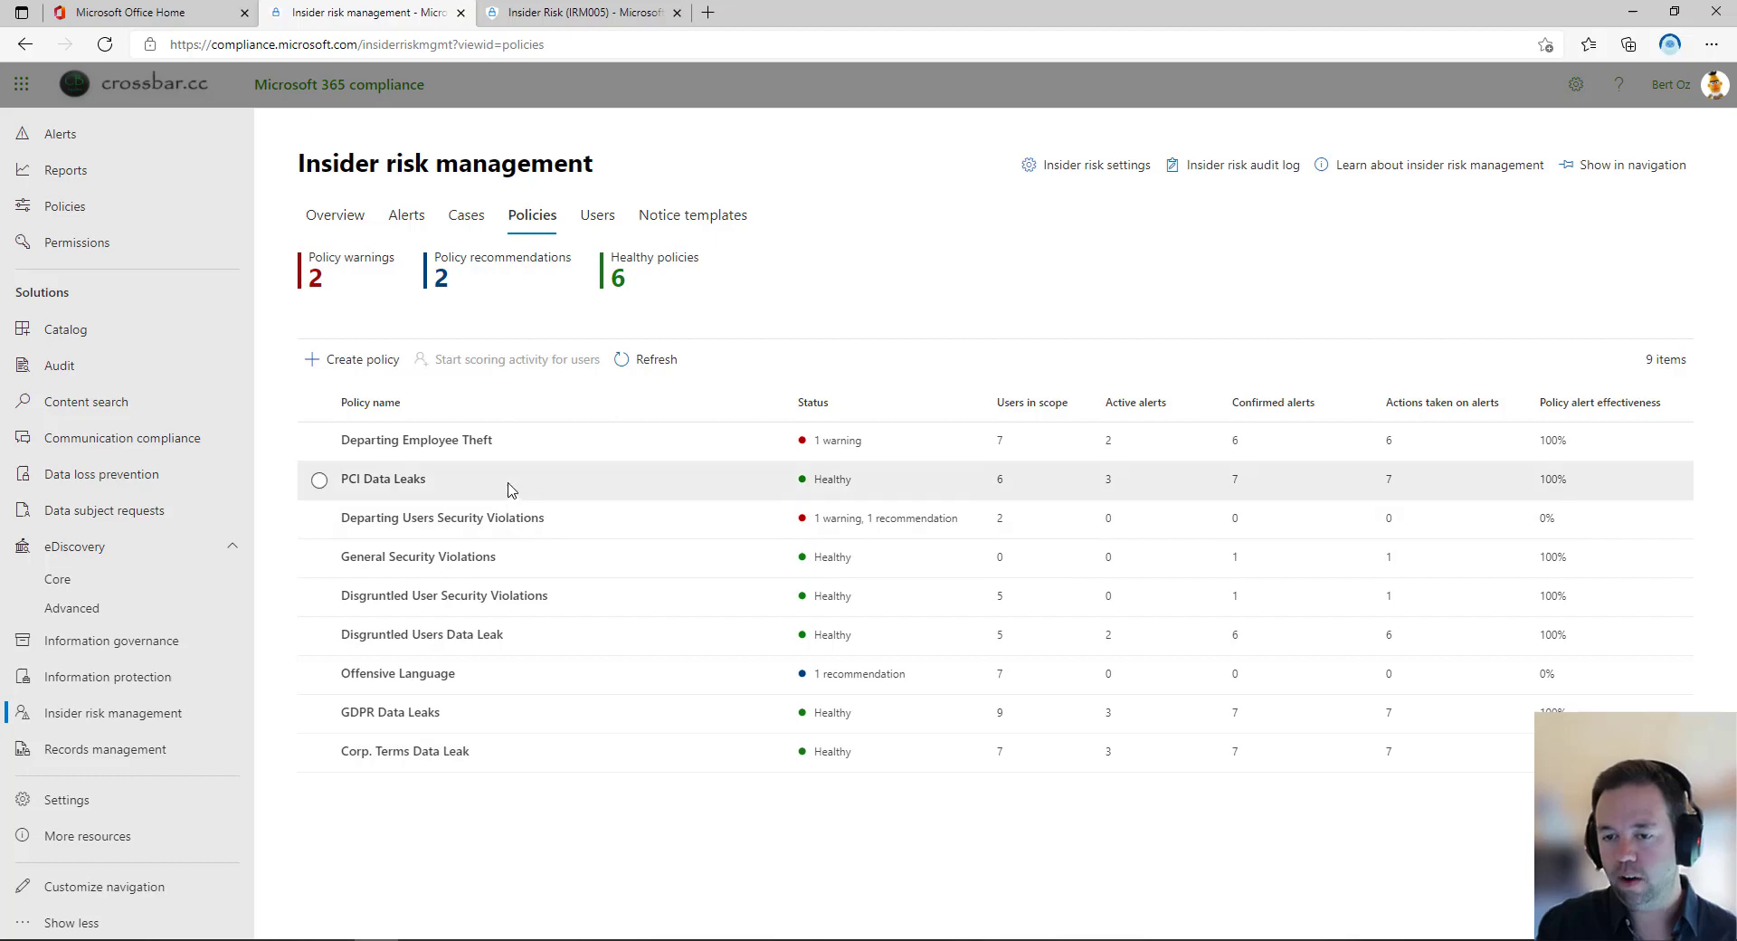
Start a new insider risk policy, choose the Security policy violations (preview) category, and read the general template's detected activities.
left_click(342, 364)
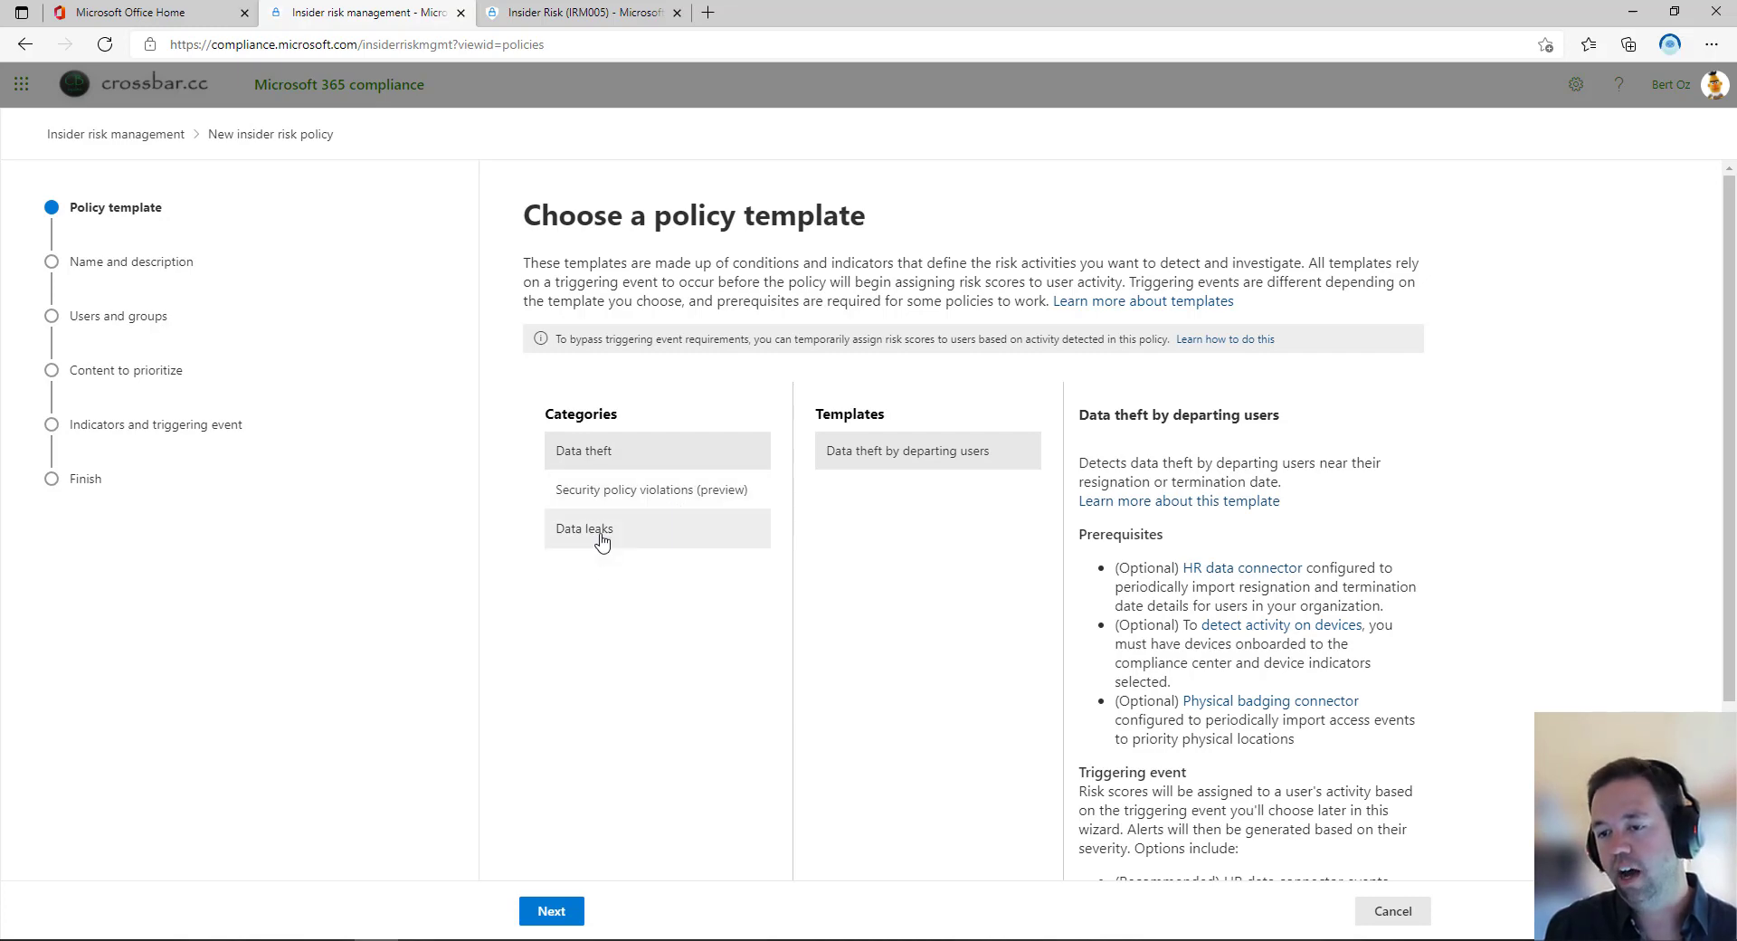
left_click(694, 497)
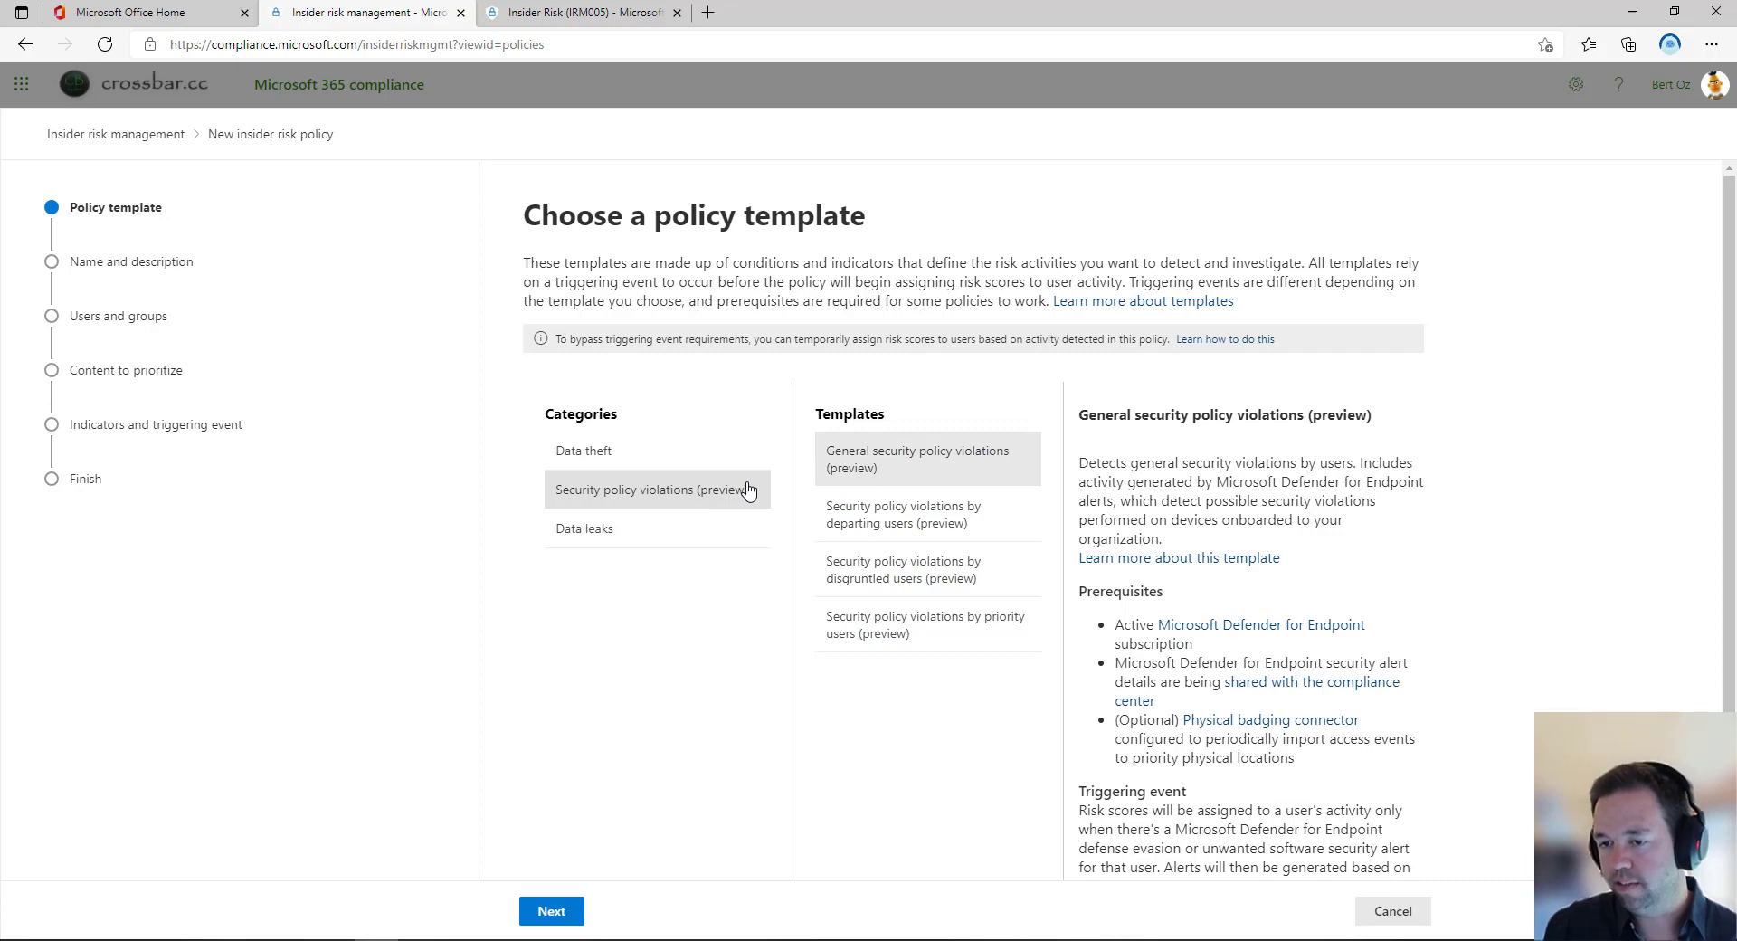
scroll(1435, 568, "down", 2)
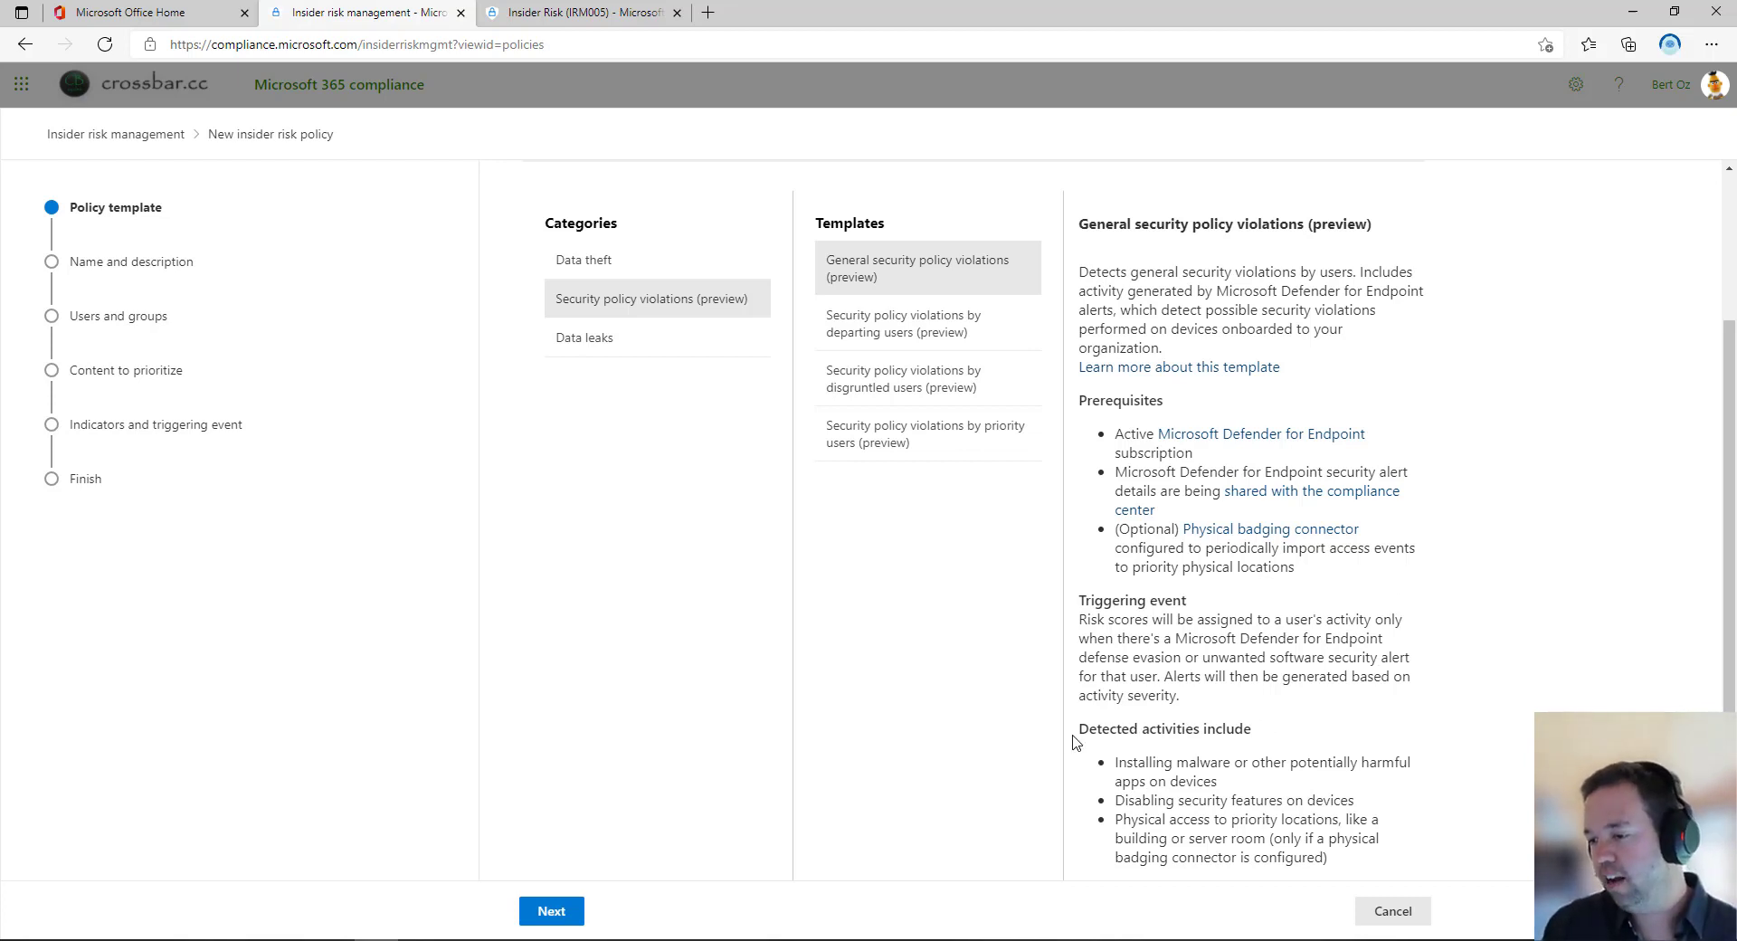
left_click_drag(1131, 730, 1277, 732)
left_click(1279, 732)
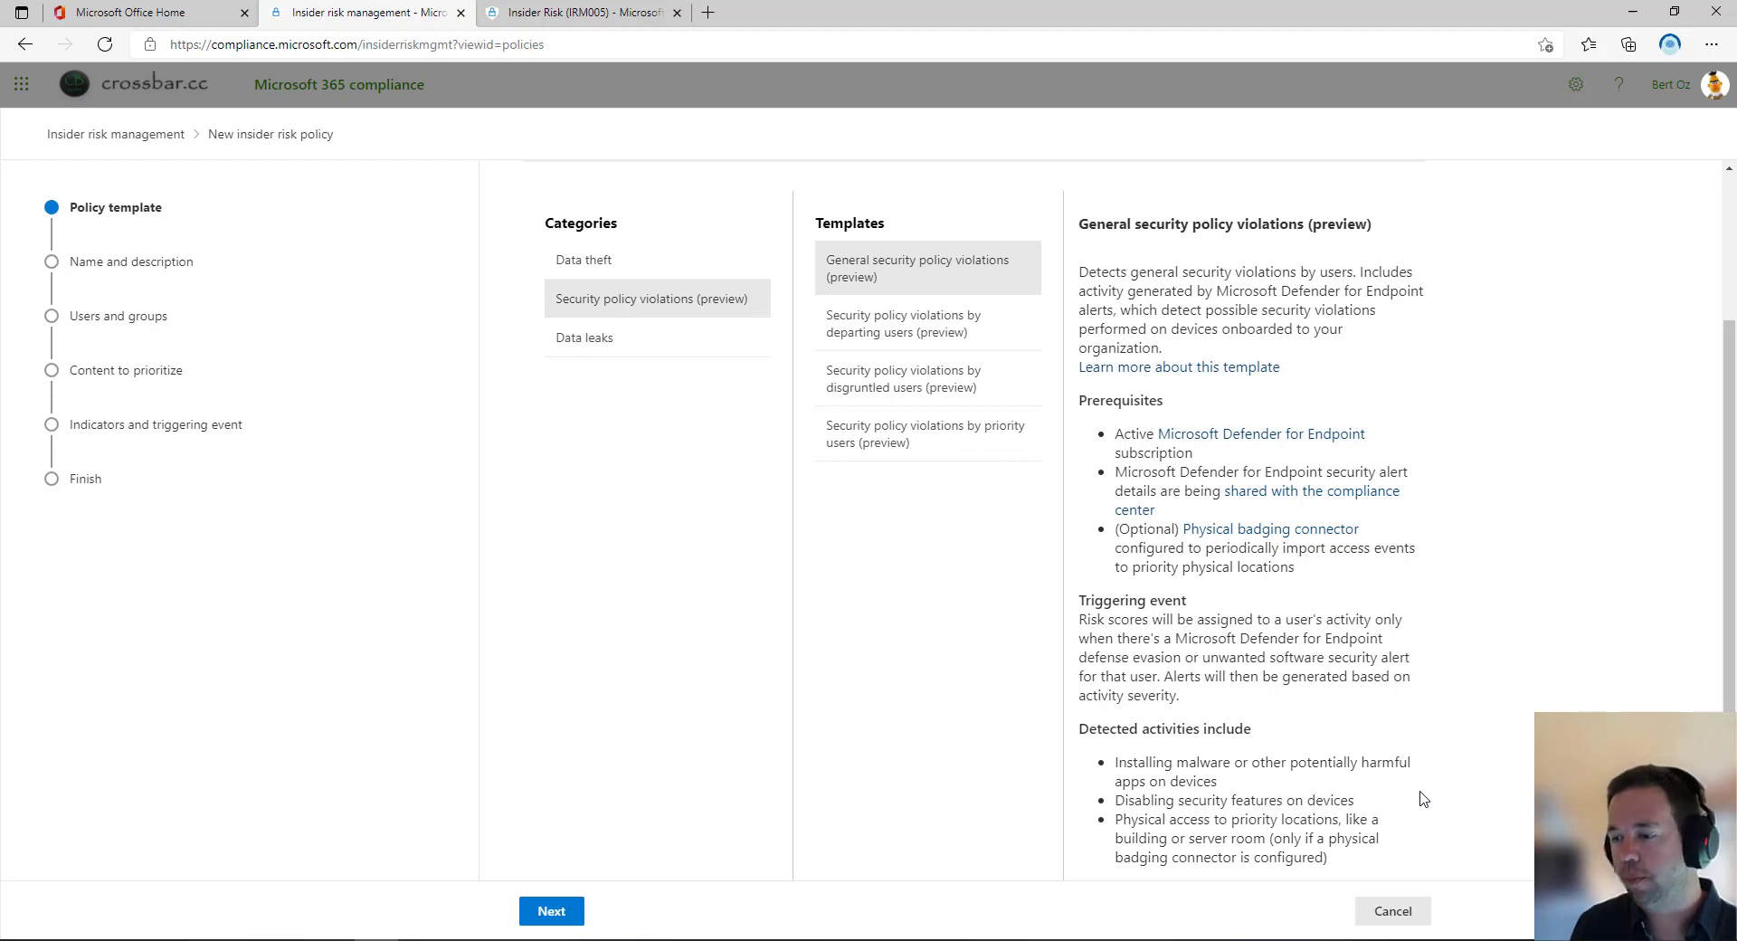
left_click_drag(1131, 820, 1354, 804)
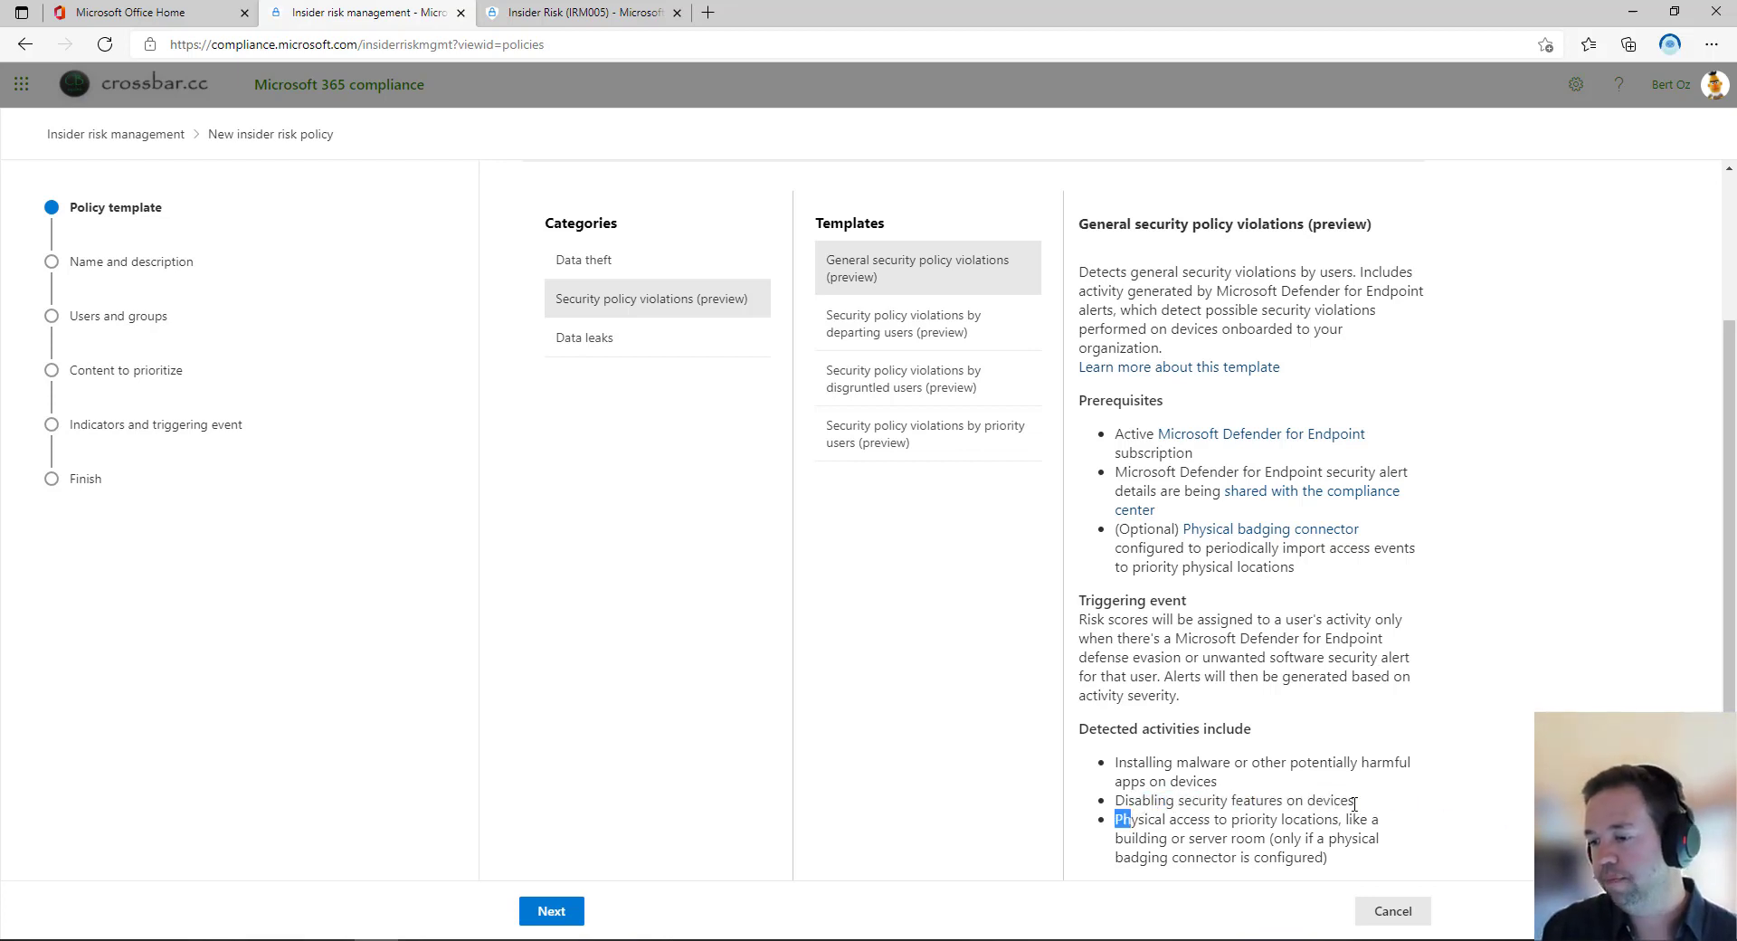
left_click(1355, 804)
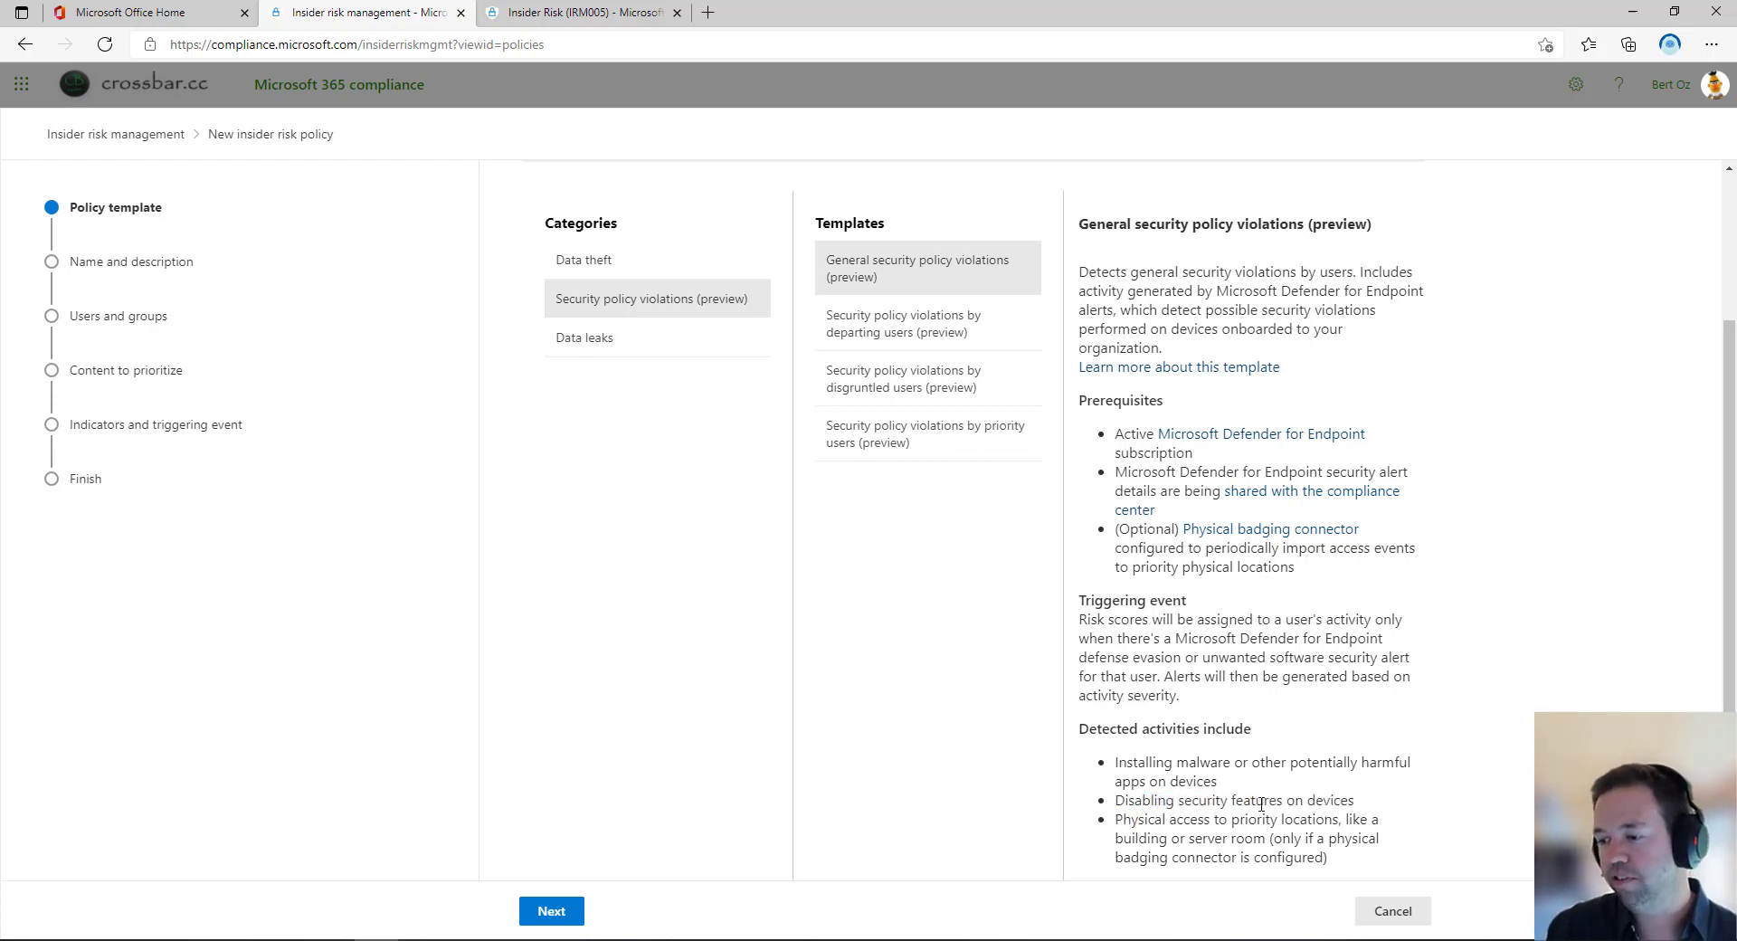
left_click_drag(1115, 820, 1378, 861)
left_click(1480, 860)
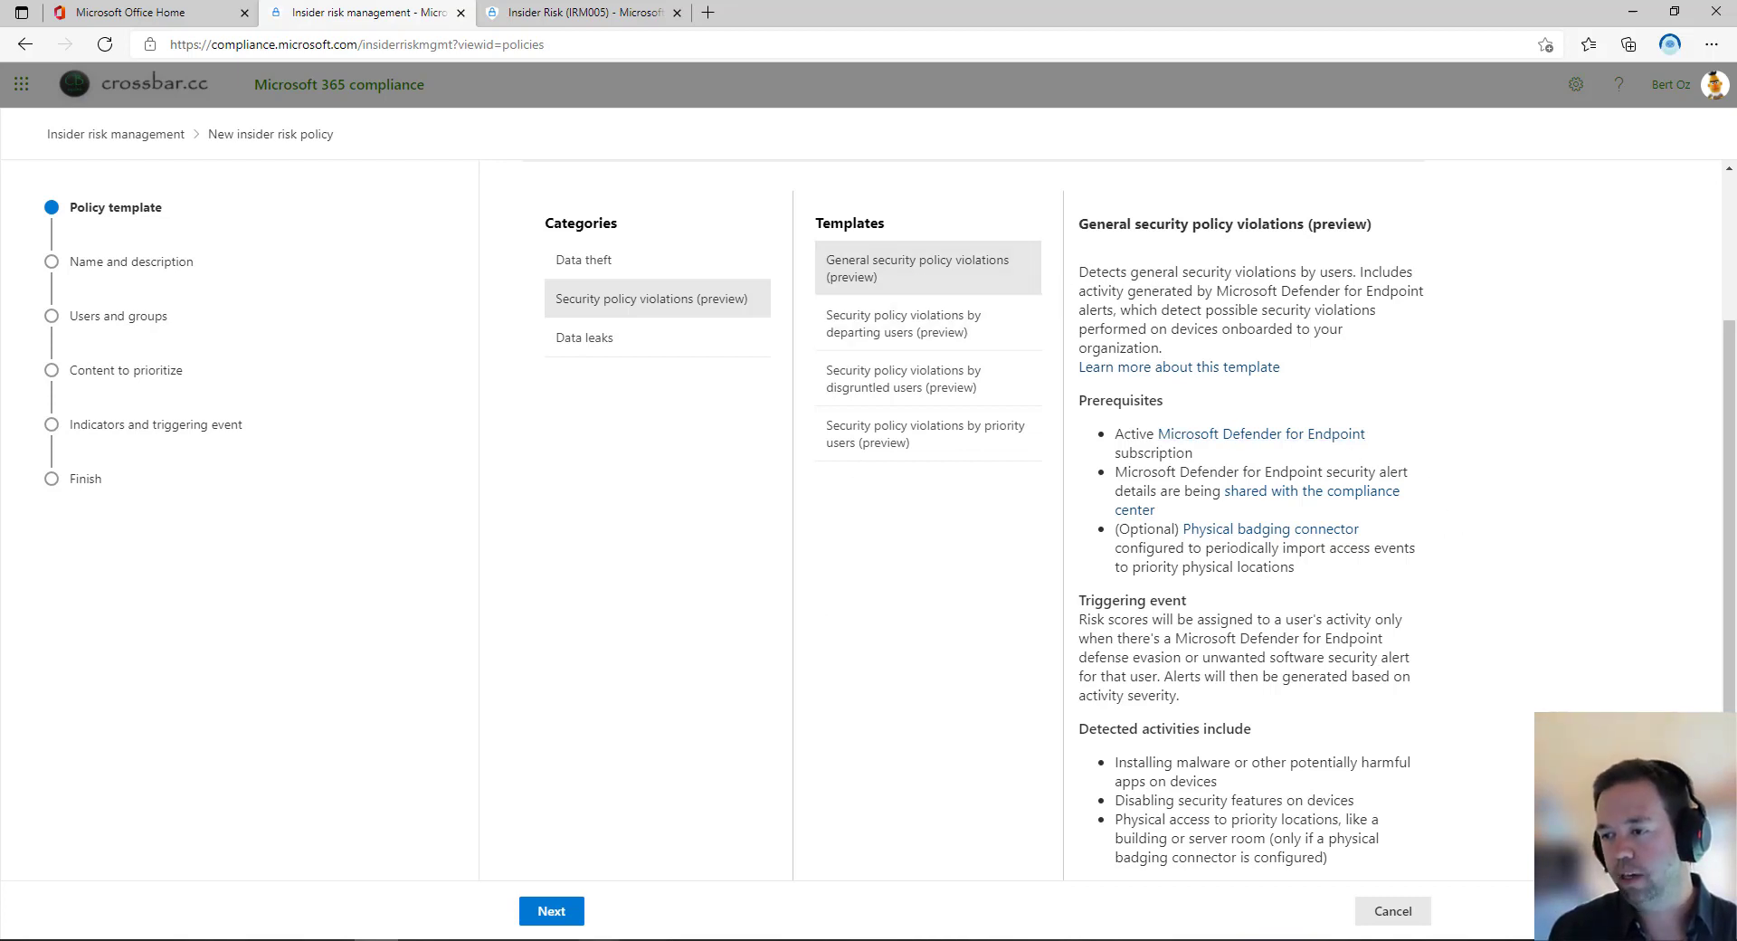
Accept the General security policy violations (preview) template and name the policy Security Policy 1, leaving its description empty.
left_click(571, 912)
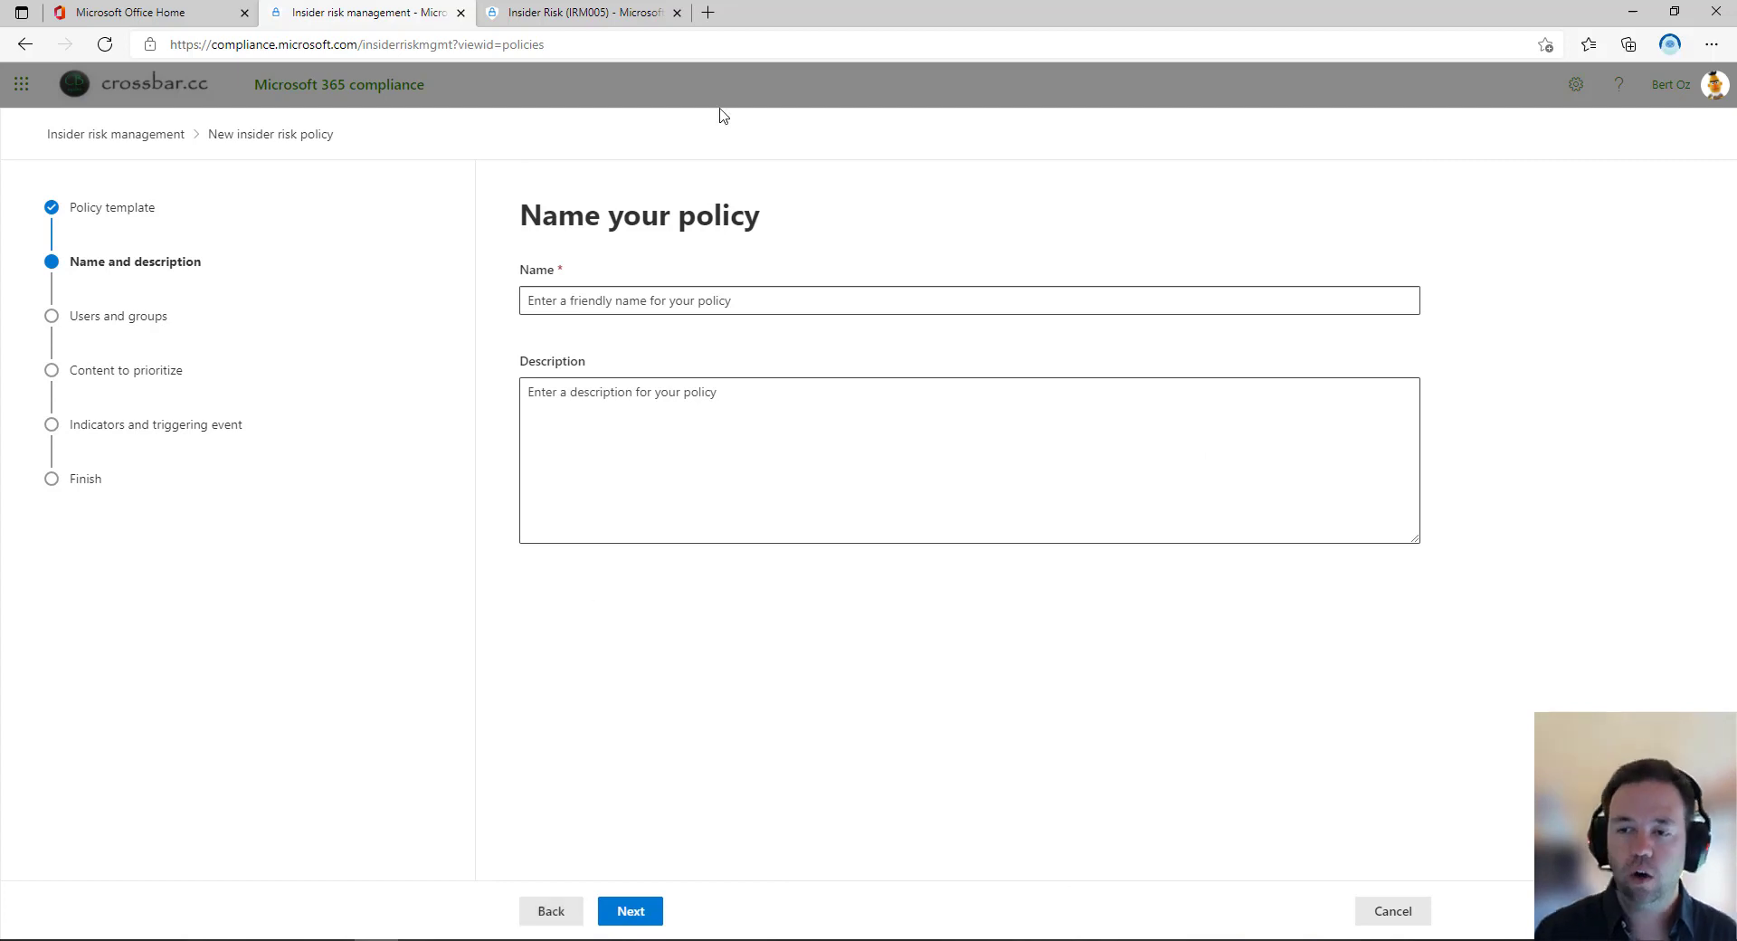
left_click(610, 302)
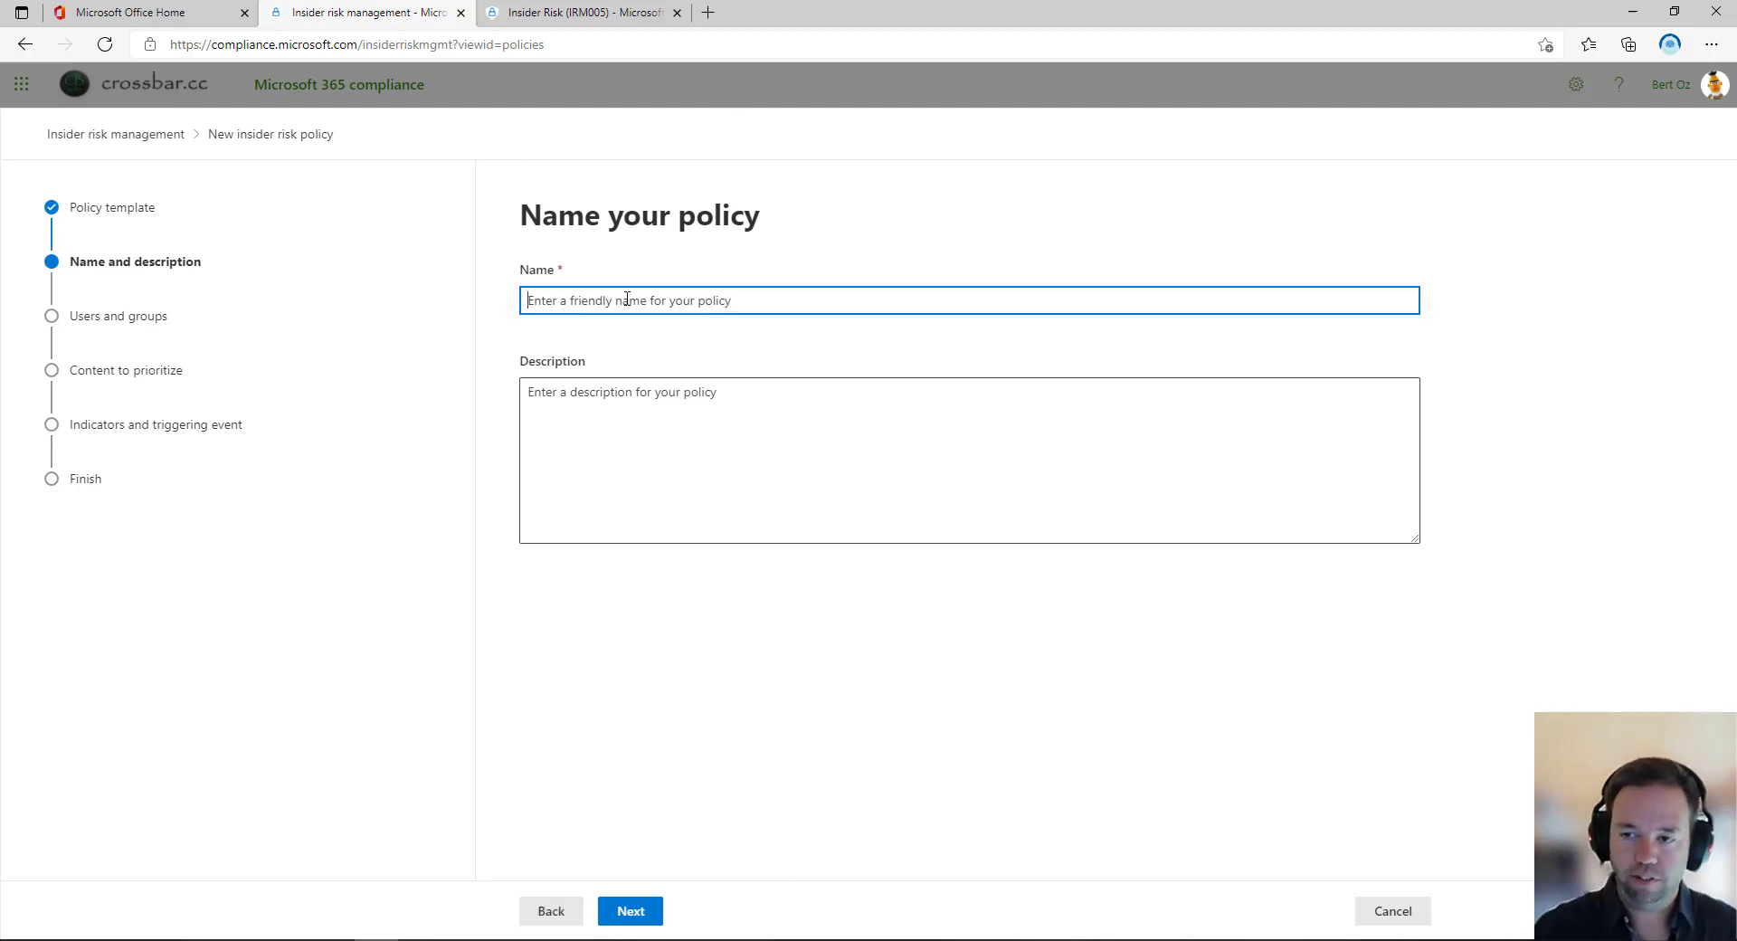
type("Security P")
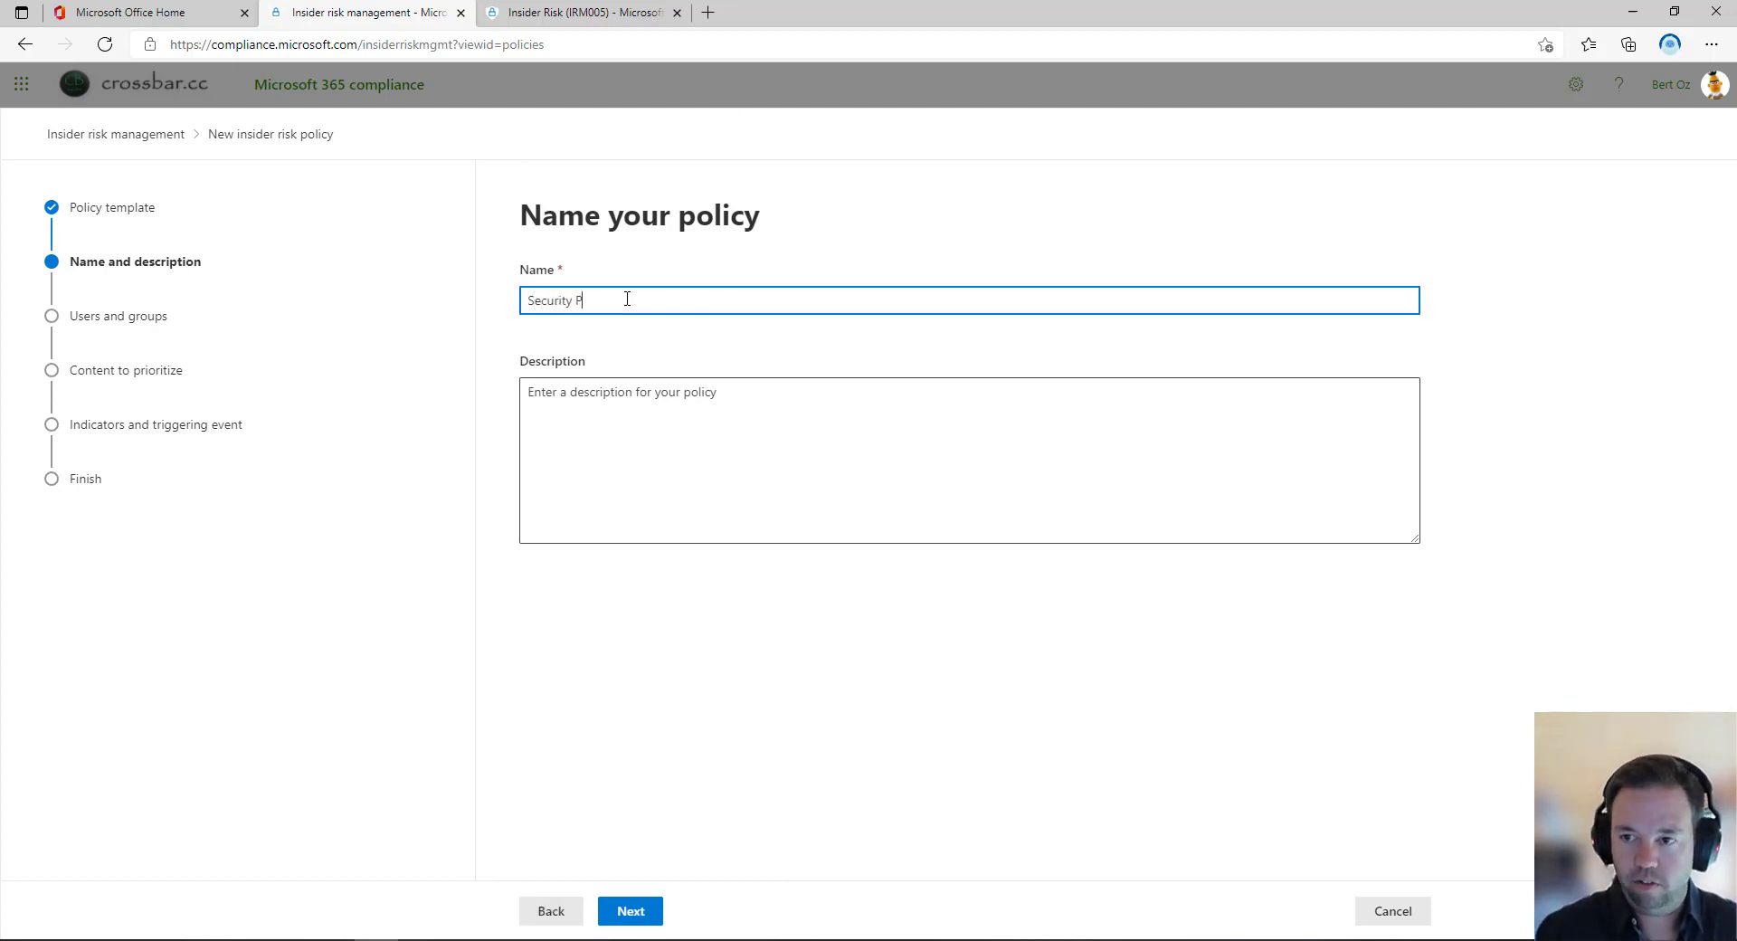
type("olicy 1")
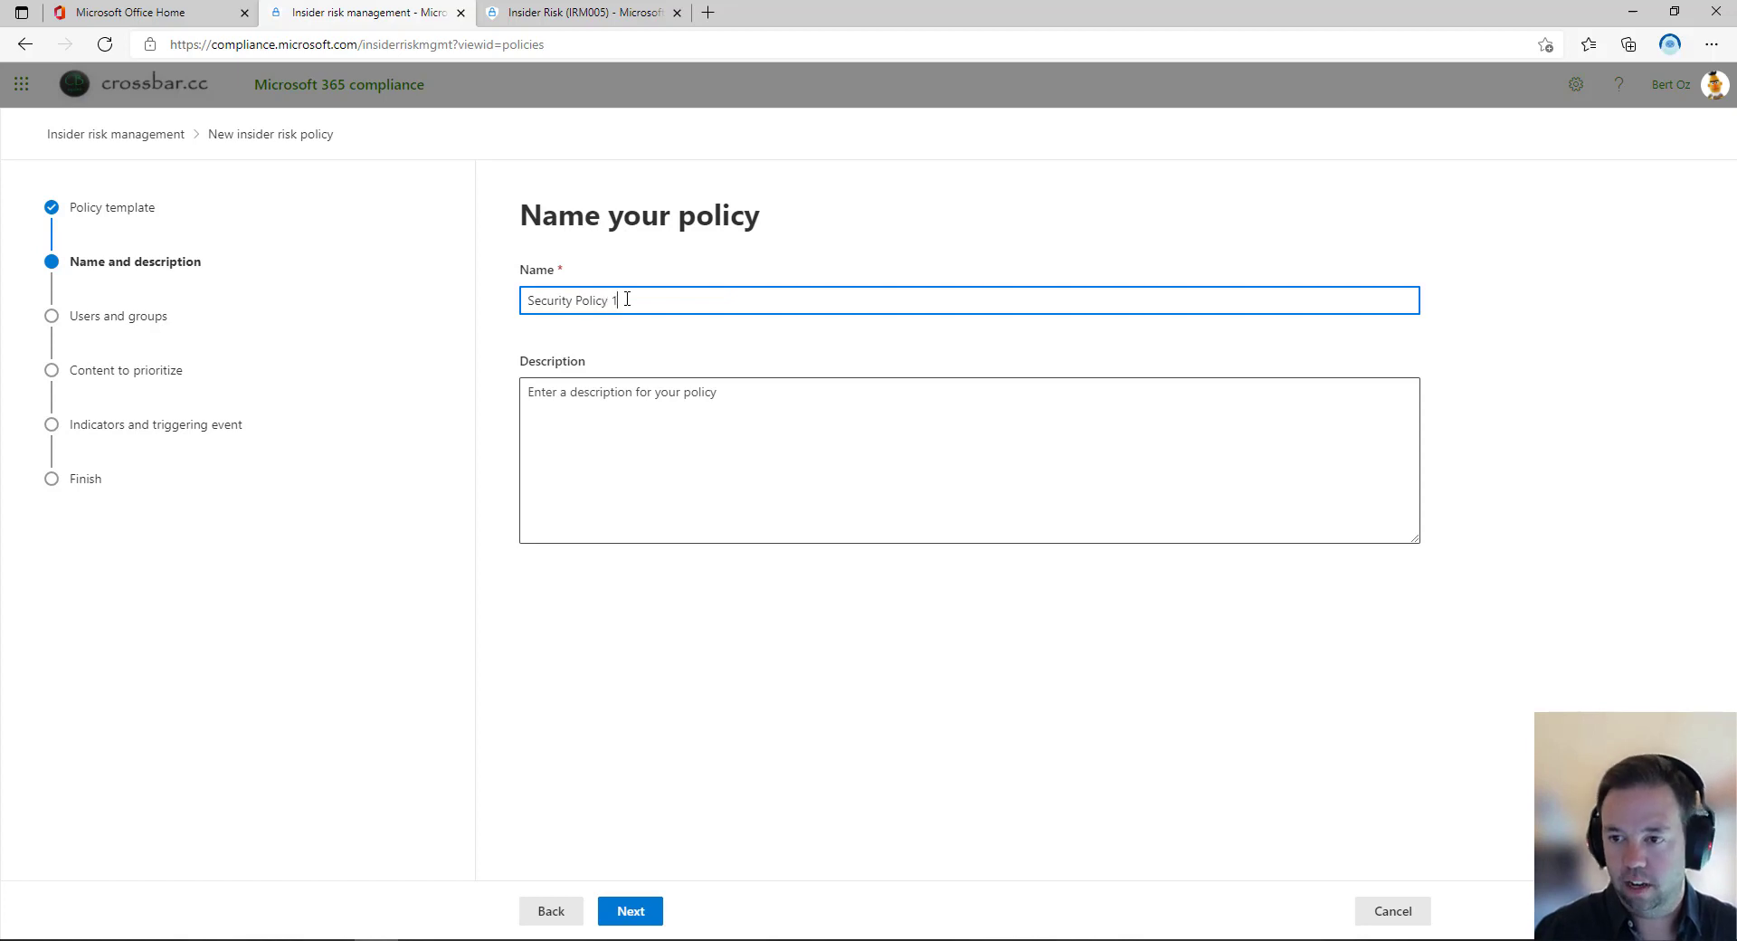
key("Tab")
left_click(634, 912)
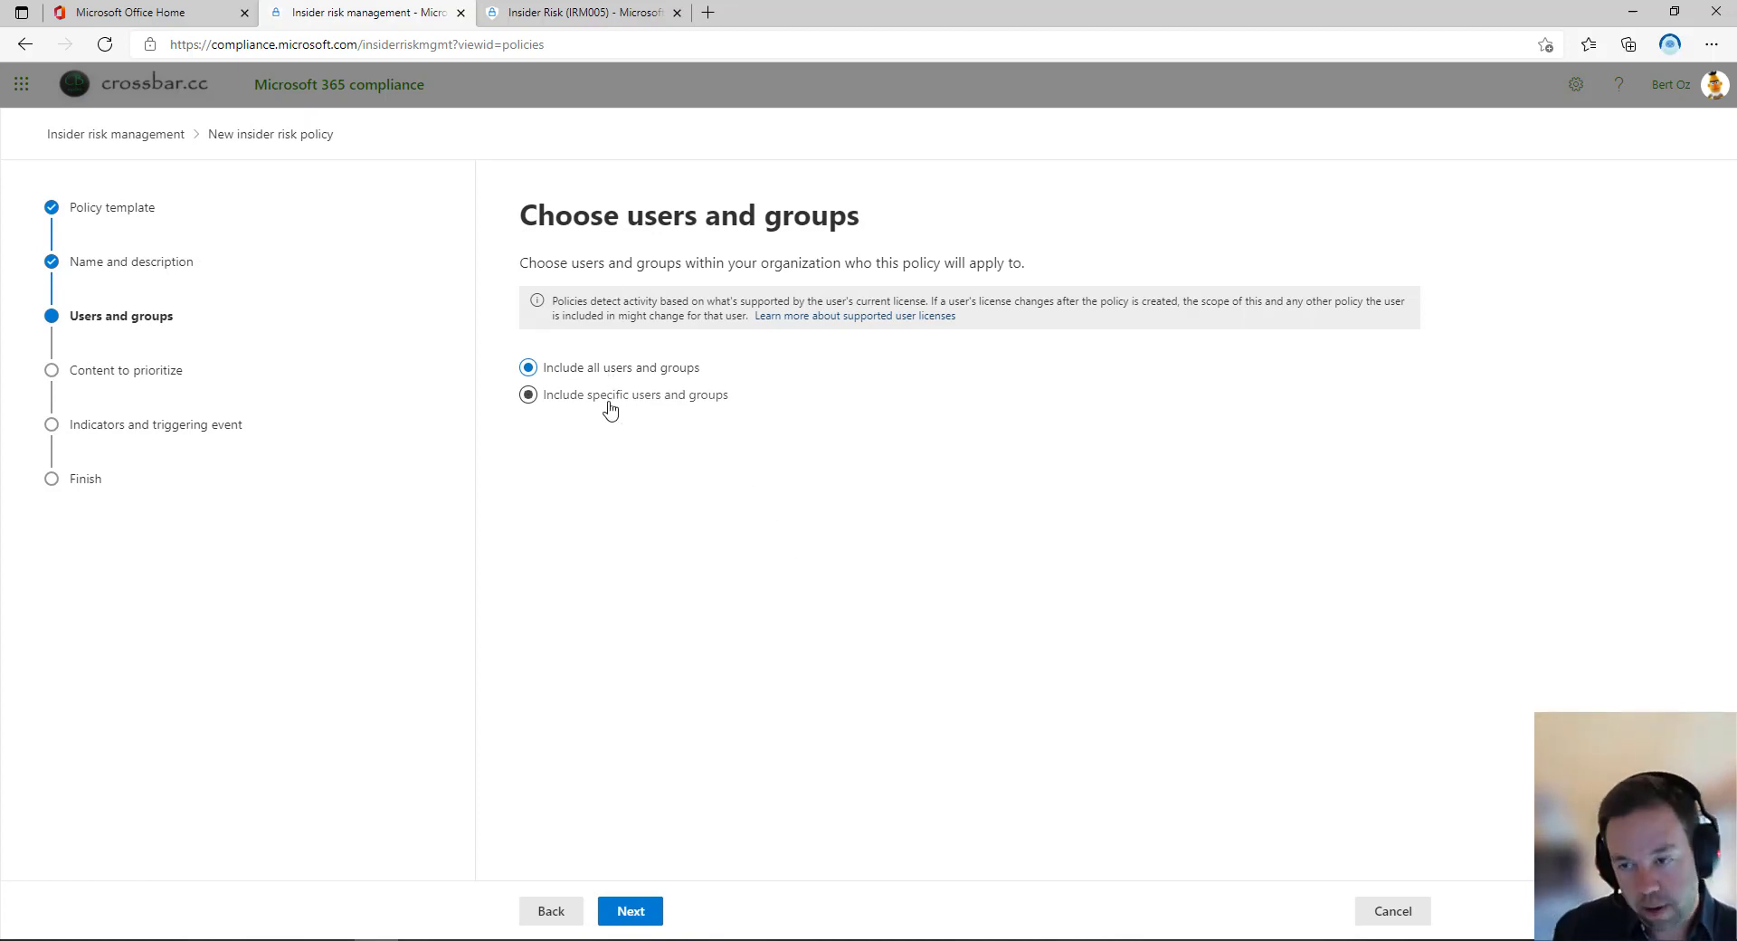
Proceed with all users and groups, no priority content, all indicators and default thresholds up to the review, and cancel the policy without submitting.
left_click(637, 912)
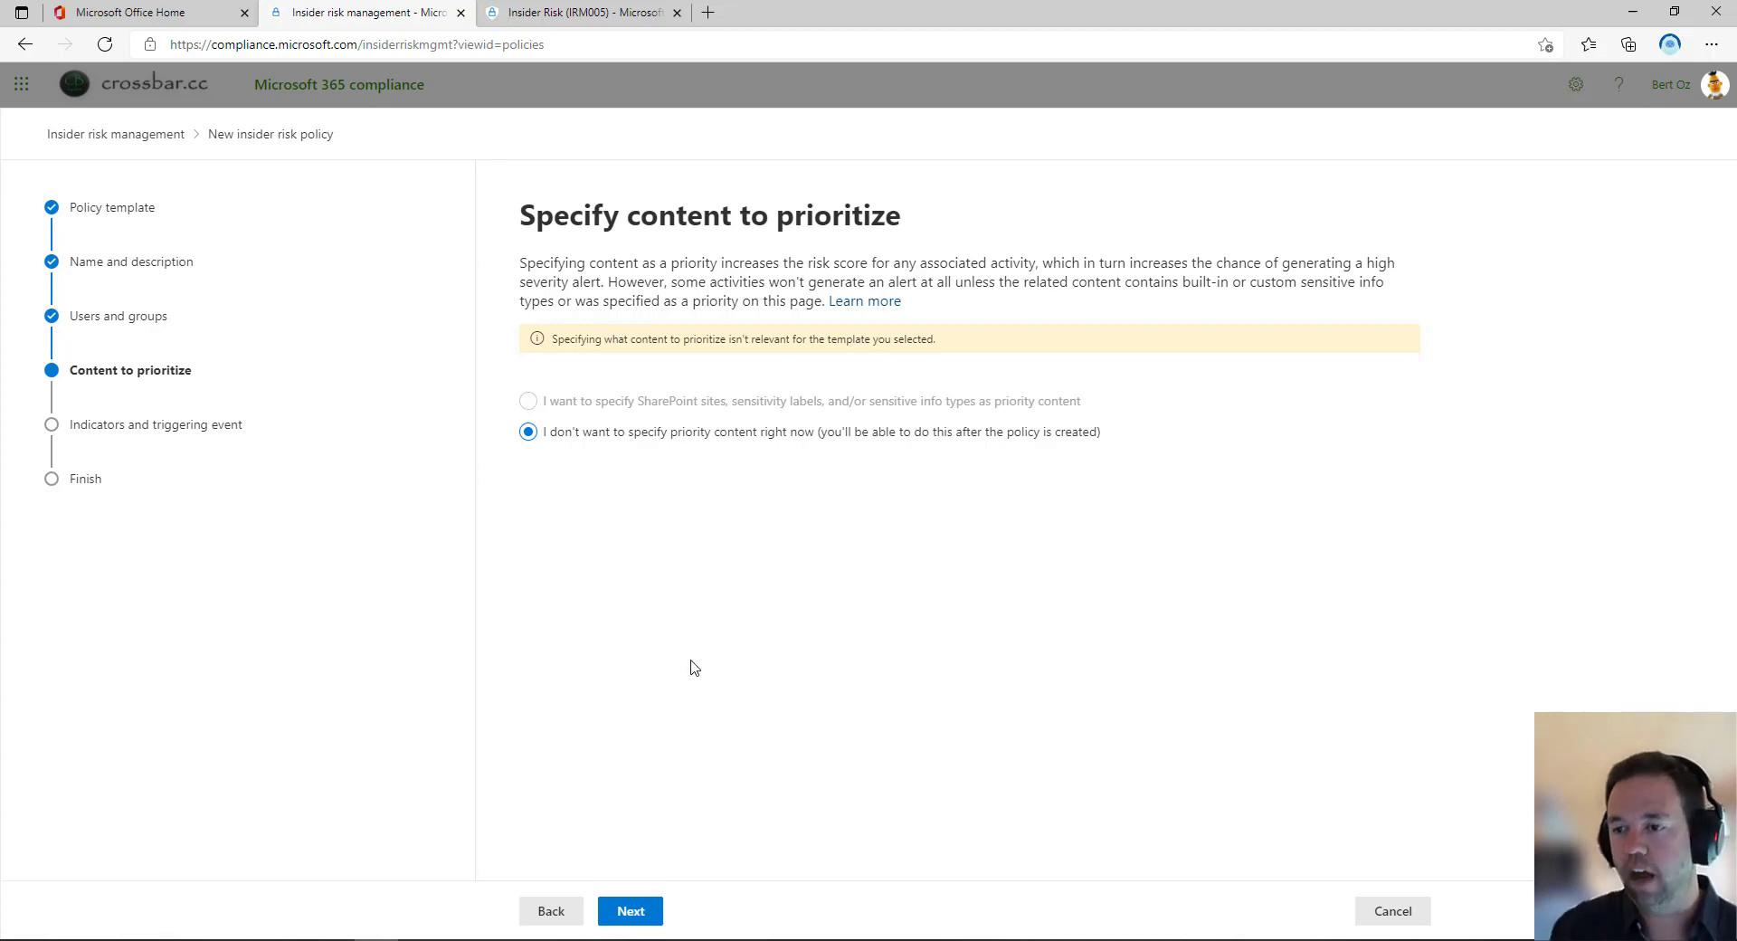
left_click(660, 923)
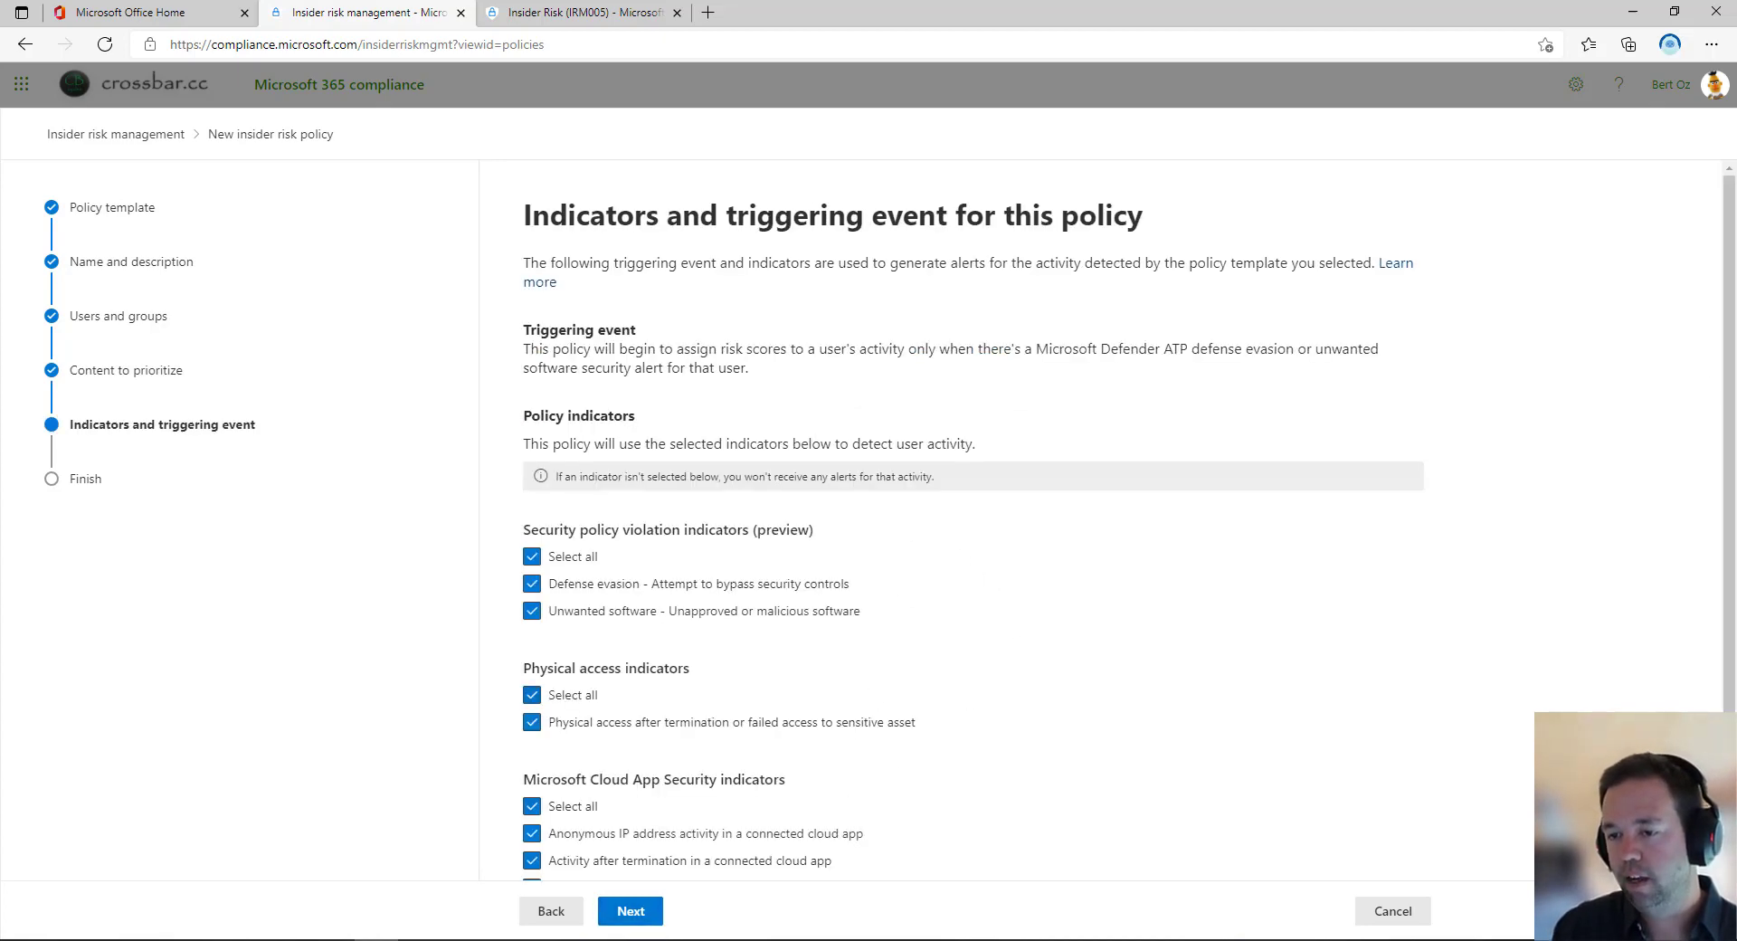
scroll(1734, 398, "down", 1)
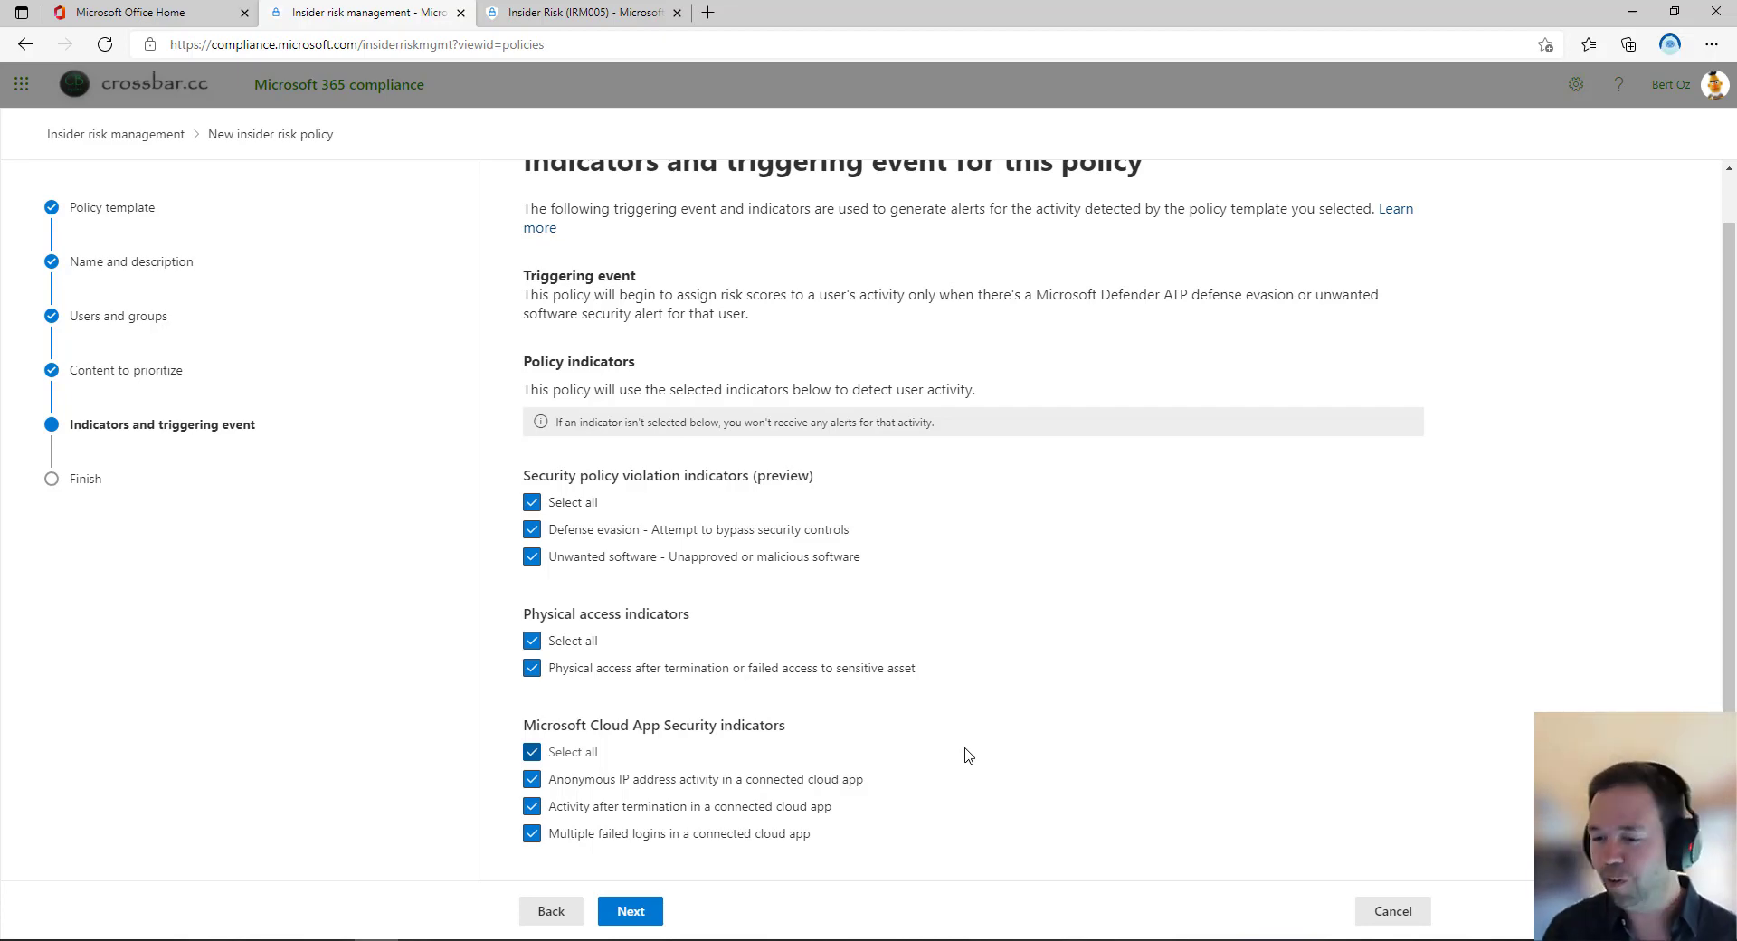
left_click(636, 916)
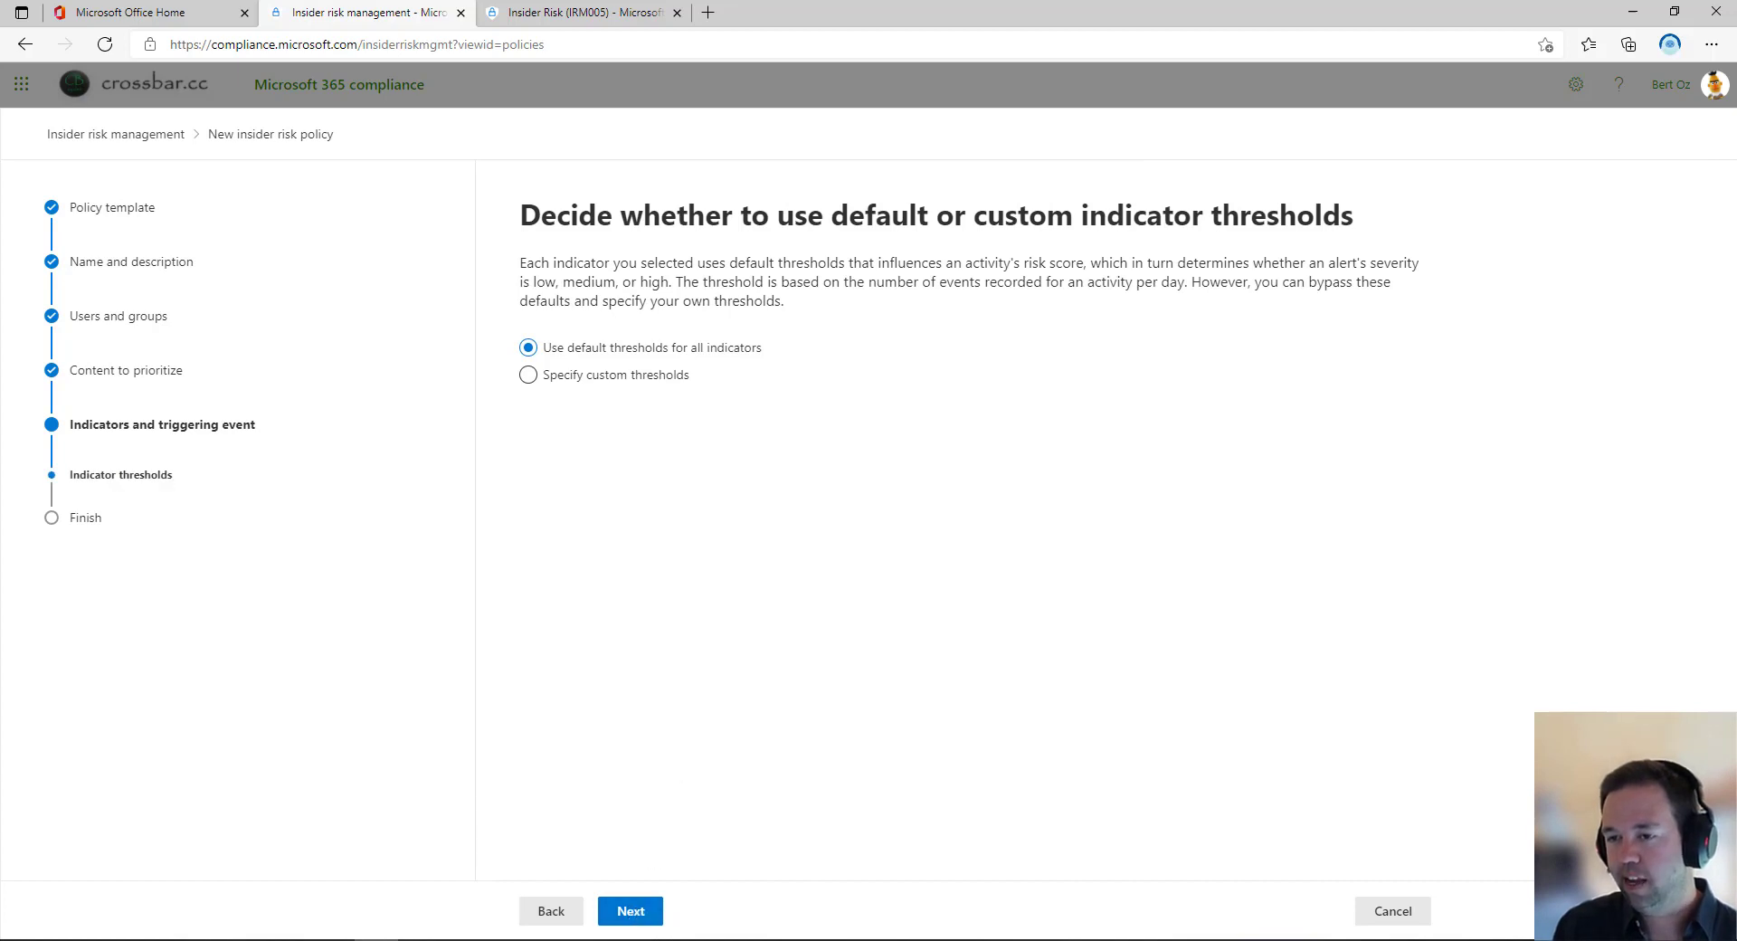
left_click(634, 909)
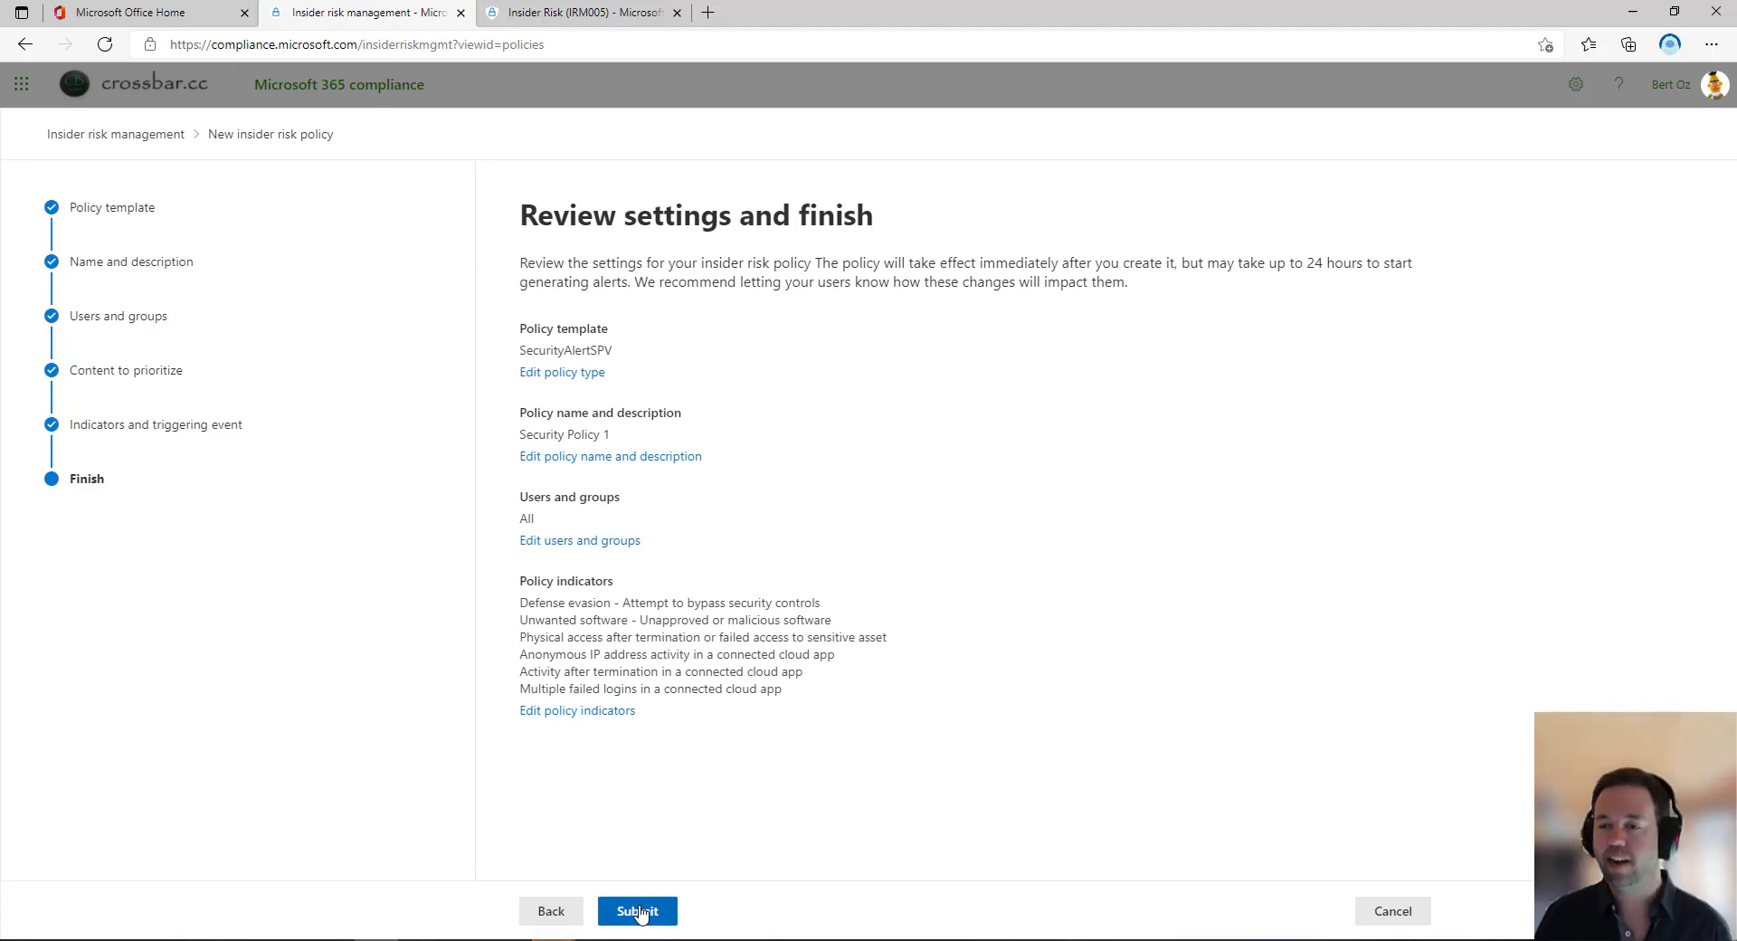
left_click(1408, 917)
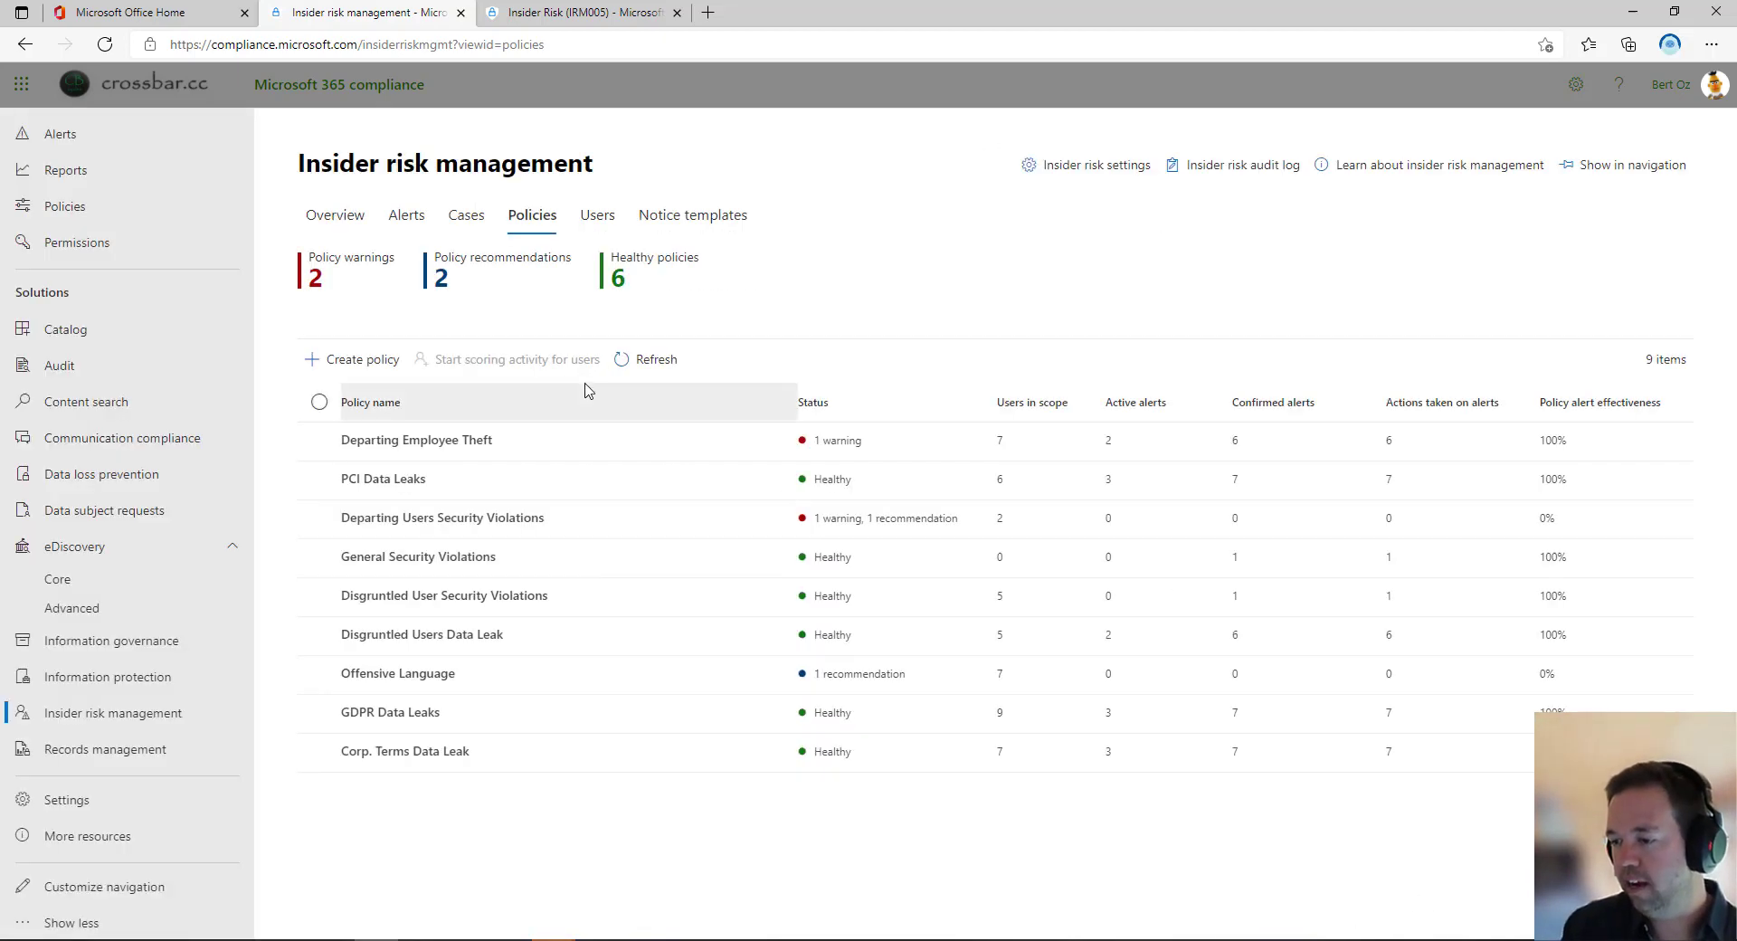
Start a new insider risk policy from the General data leaks template in the Data leaks category and name it DLP IRM.
left_click(338, 360)
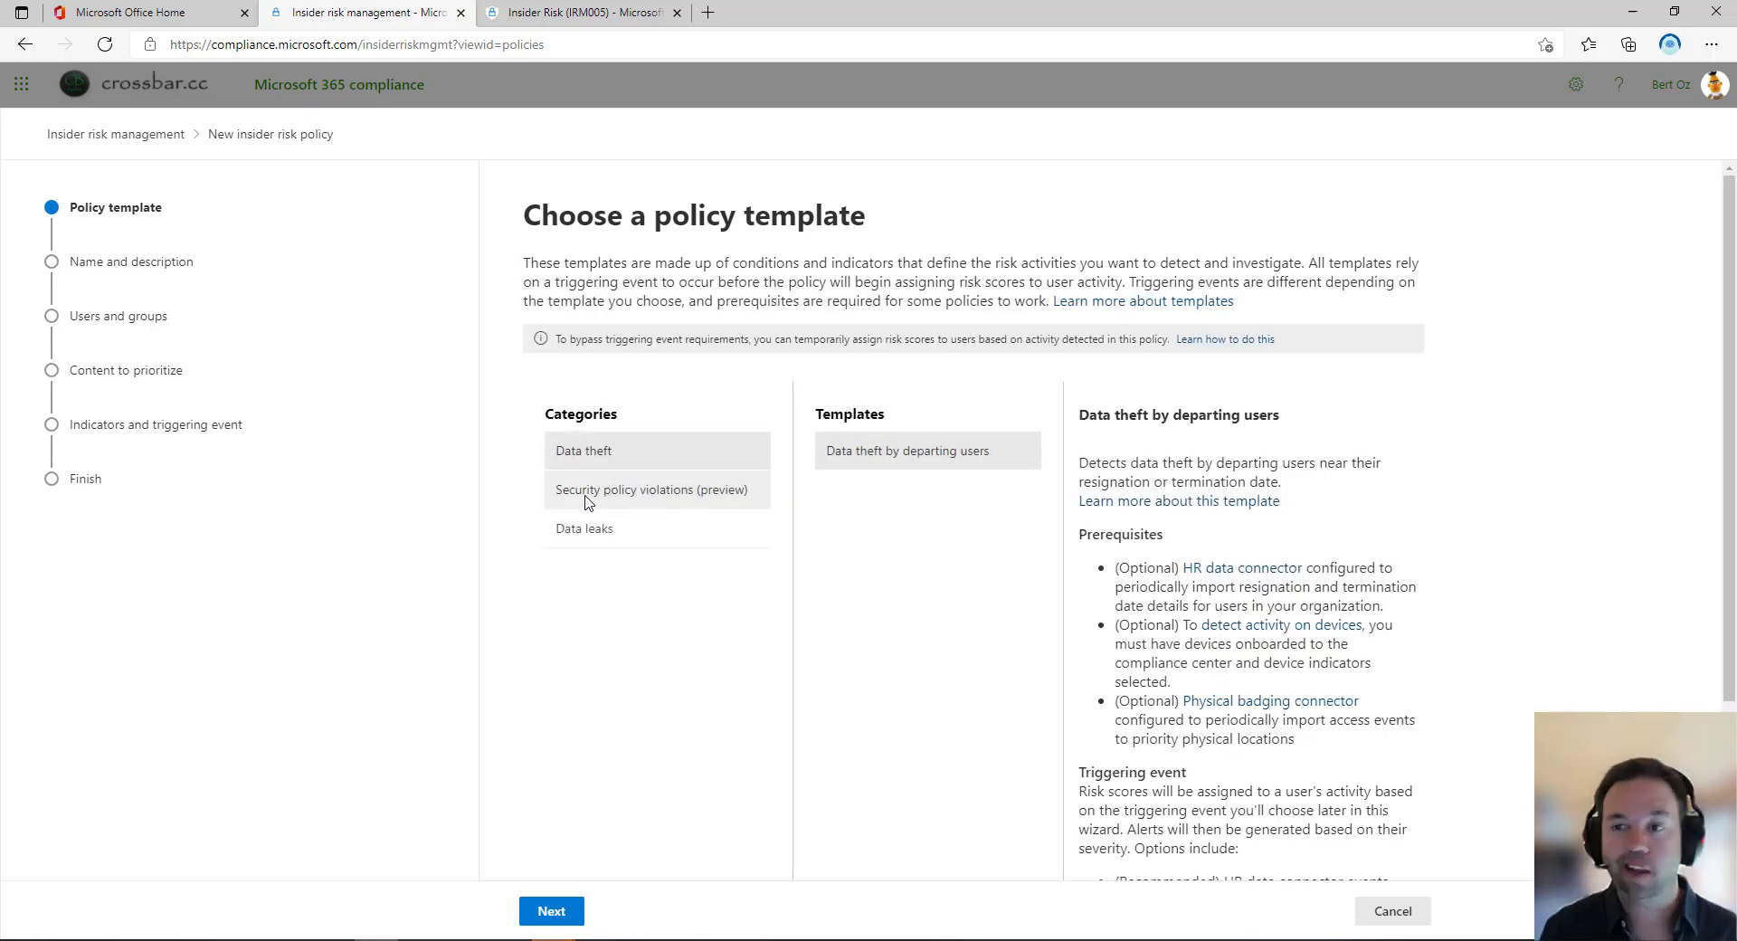
left_click(624, 541)
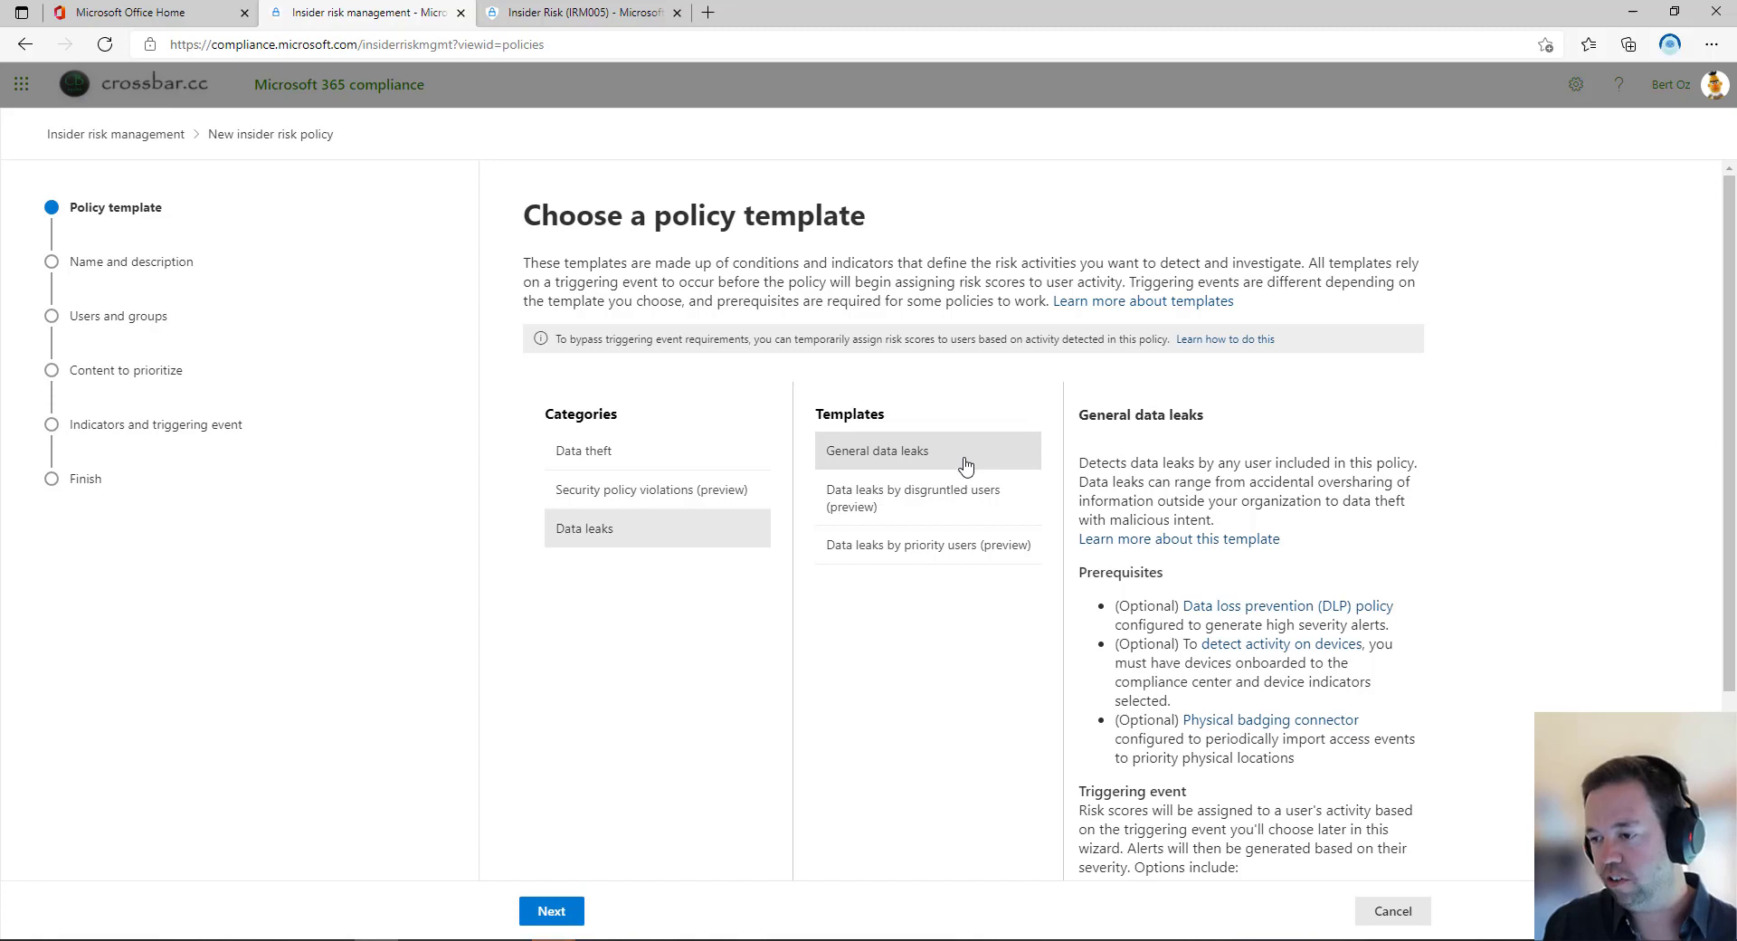
left_click(551, 912)
left_click(593, 300)
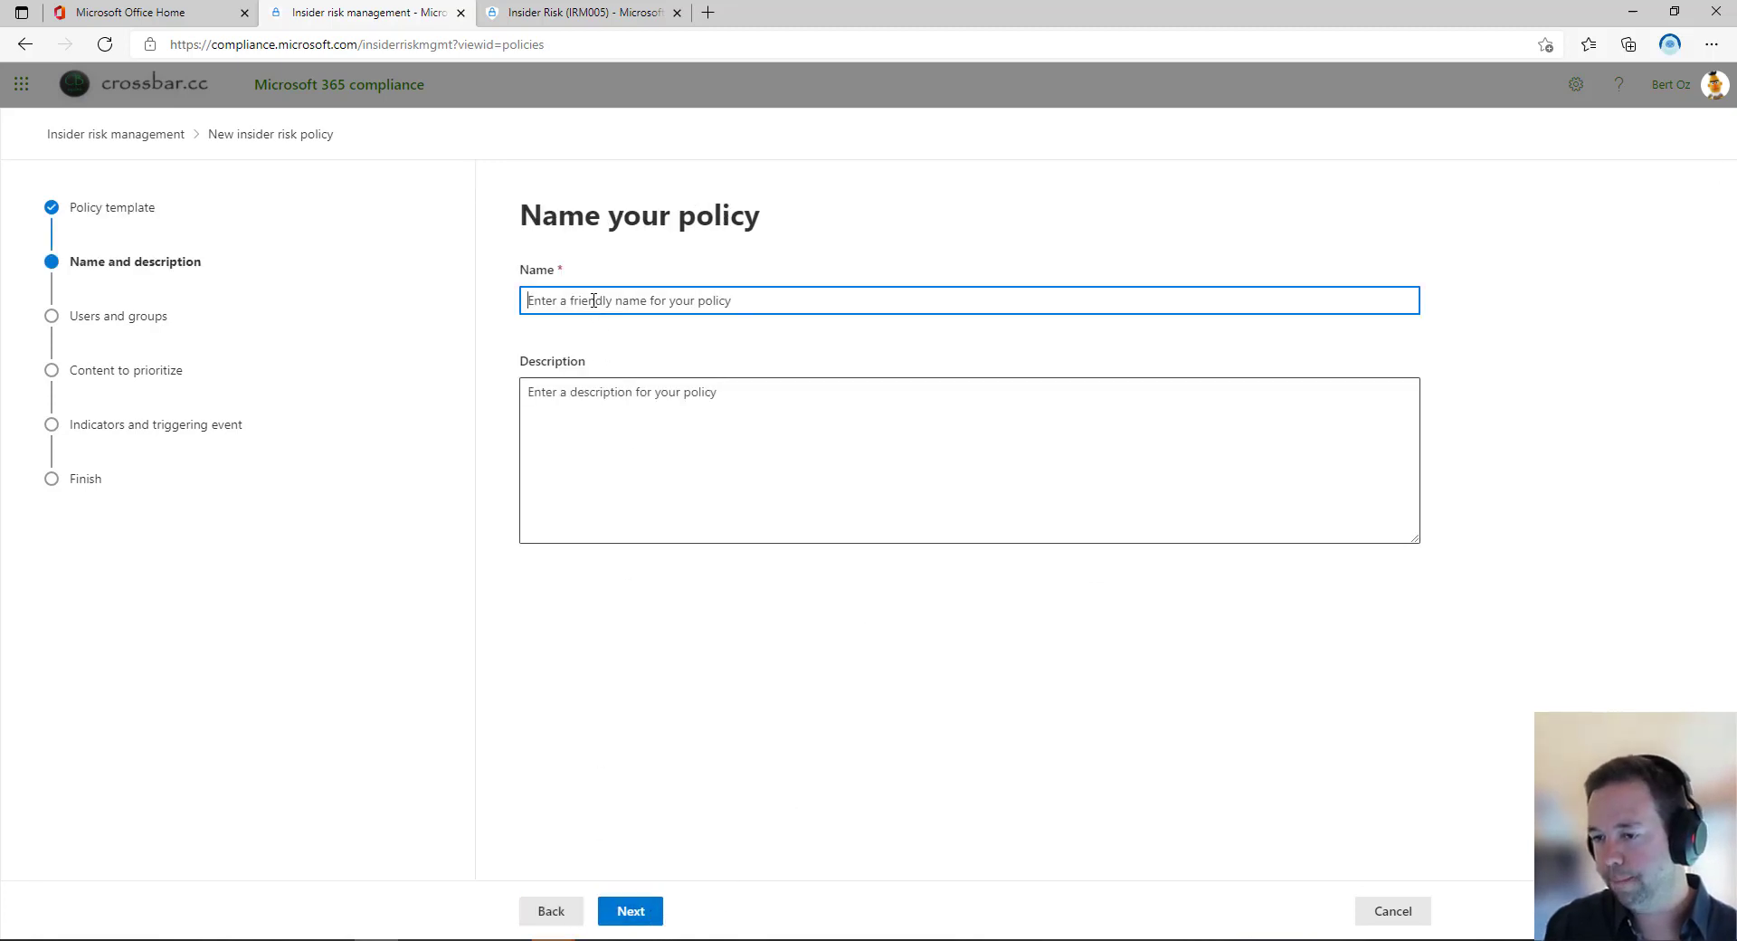
type("DLP IRM")
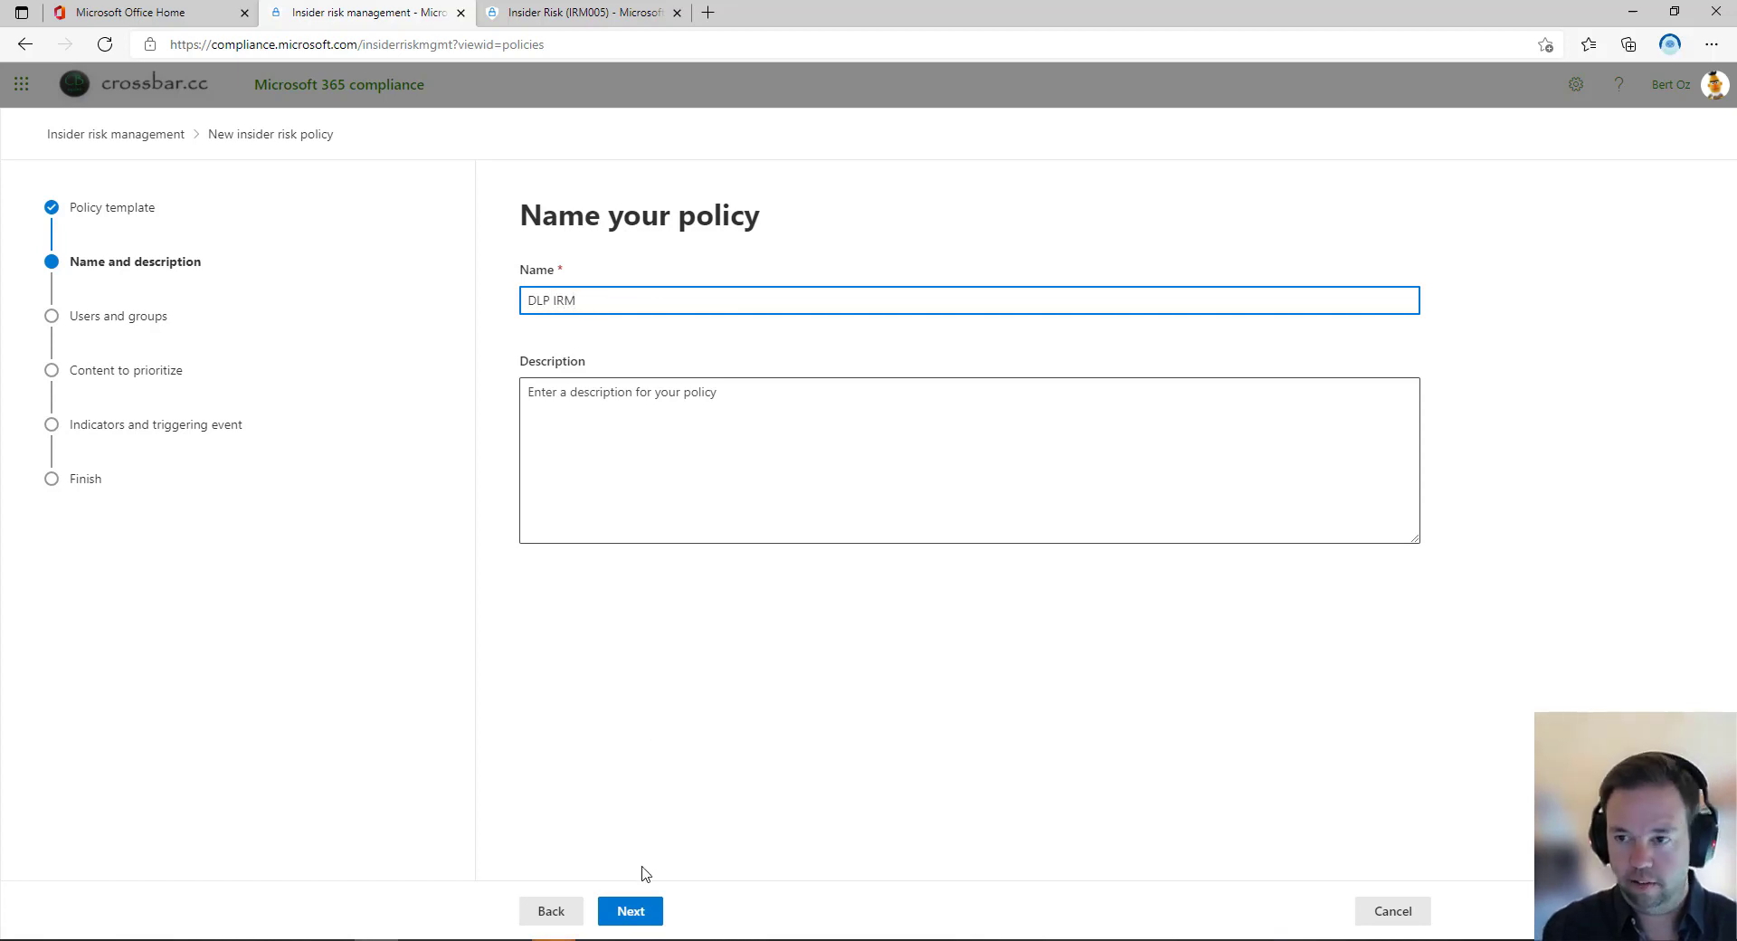
left_click(630, 912)
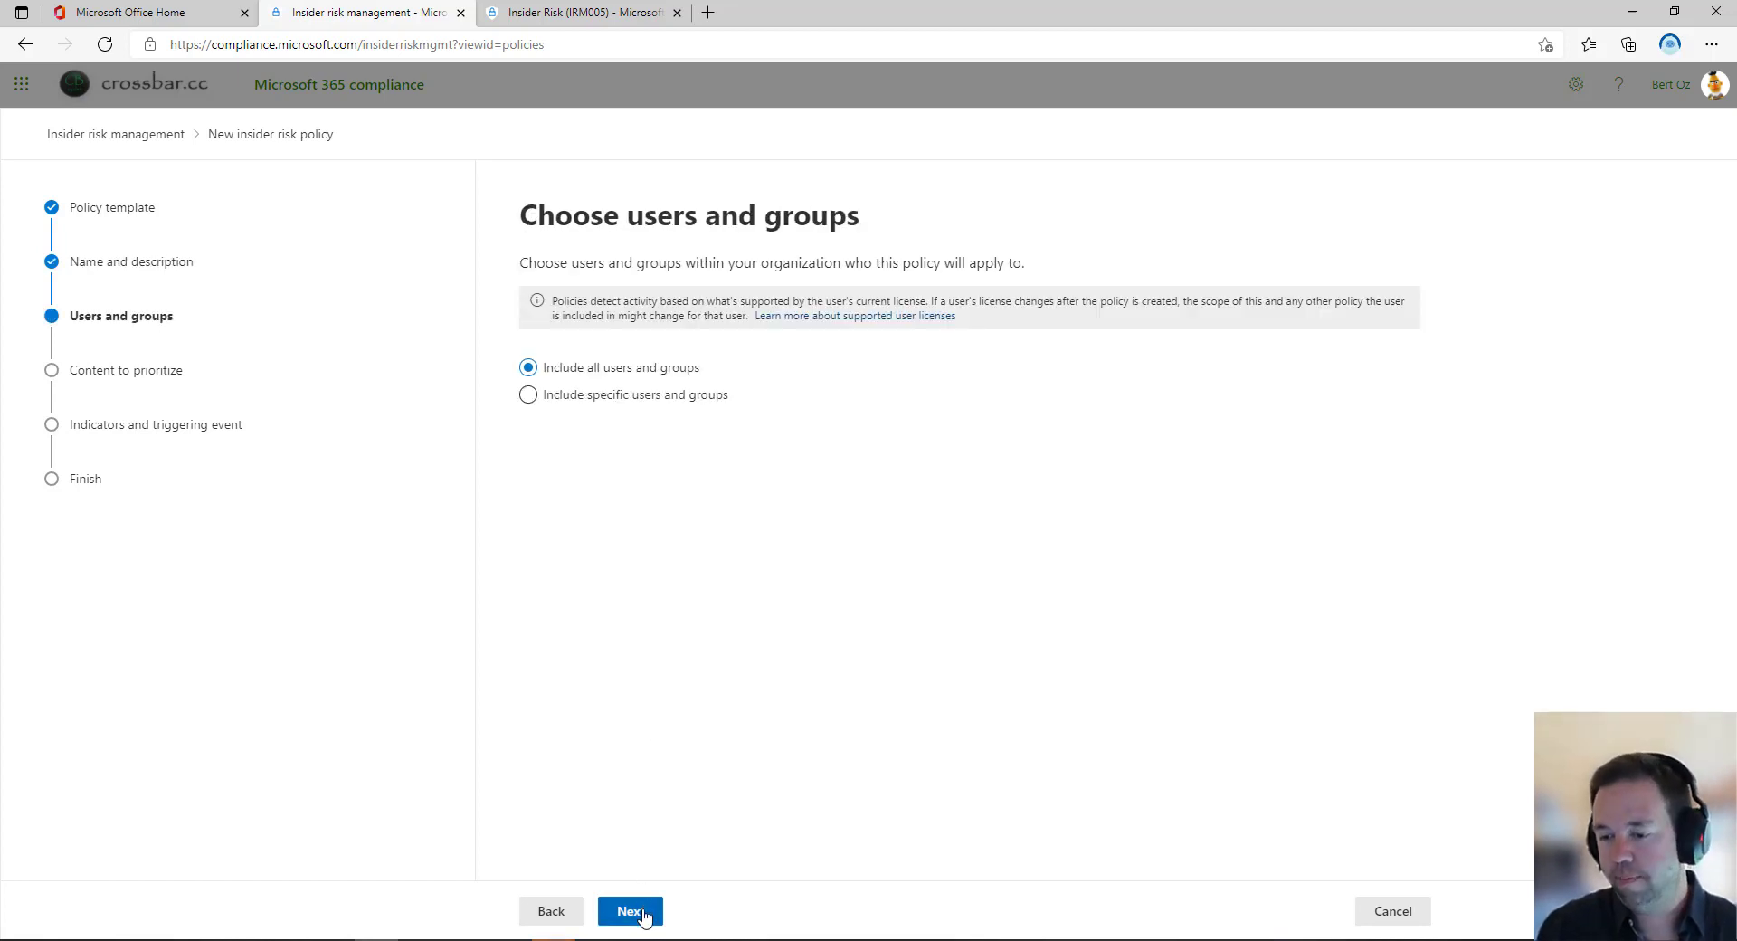
Include all users and groups in the policy and choose not to specify priority content right now.
left_click(640, 911)
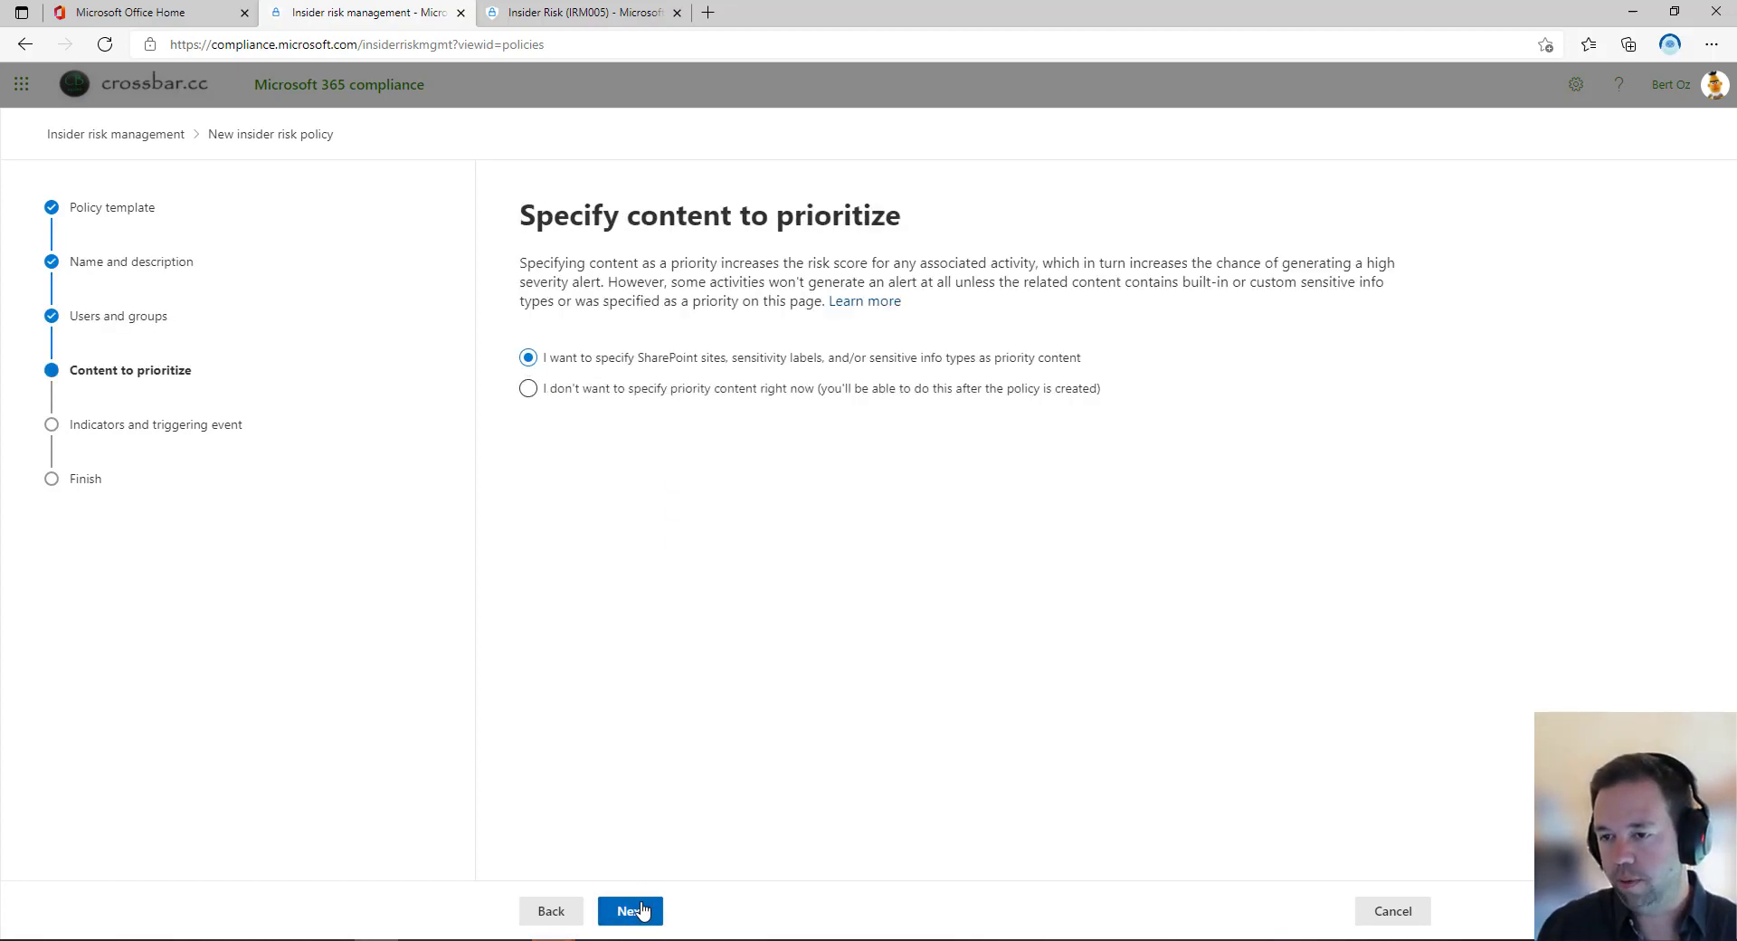
left_click(586, 389)
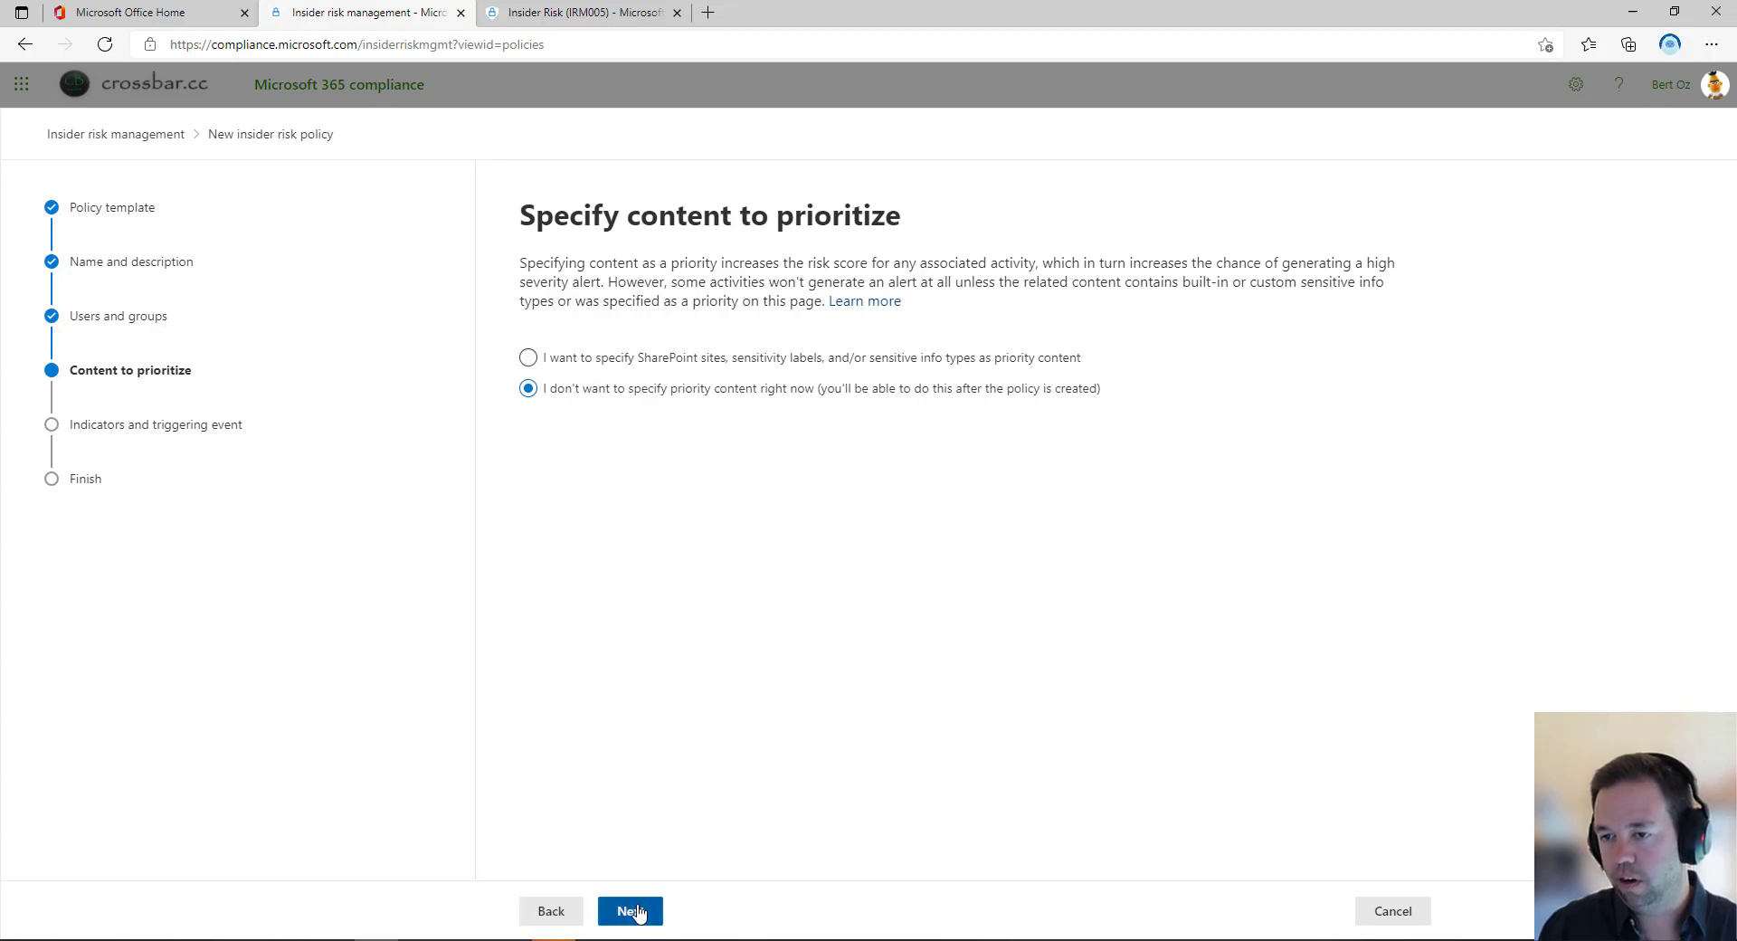
left_click(637, 912)
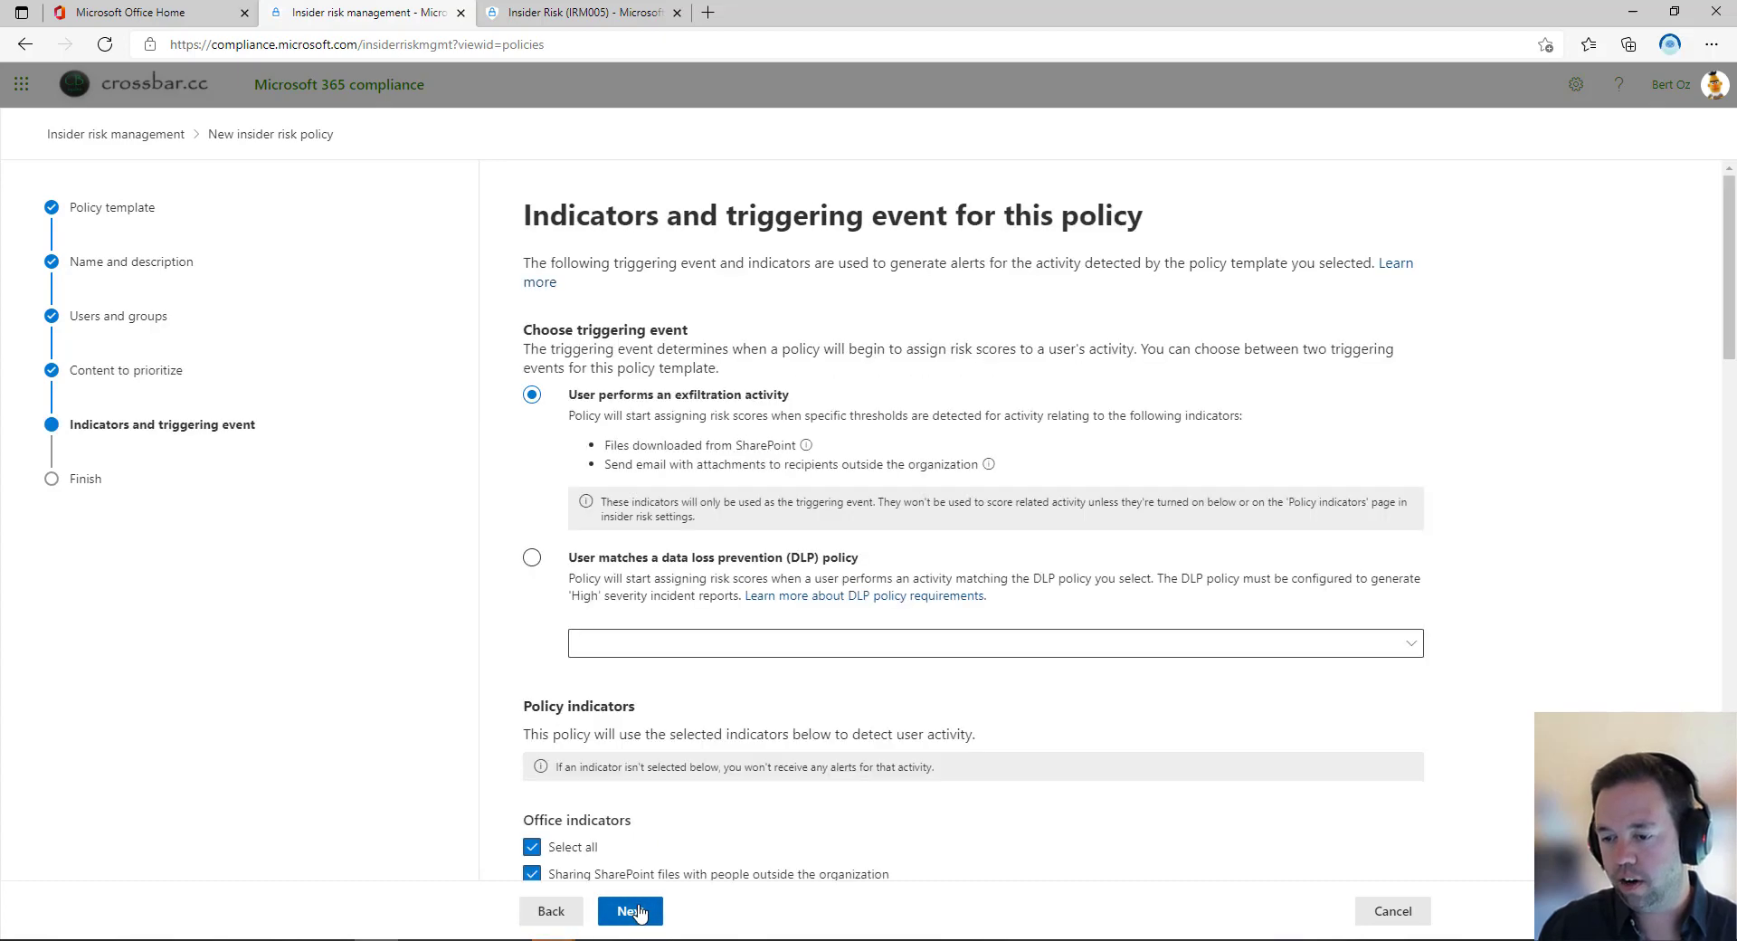
Set the triggering event to a user matching the General Data Protection Regulation (GDPR) data loss prevention policy.
left_click(529, 566)
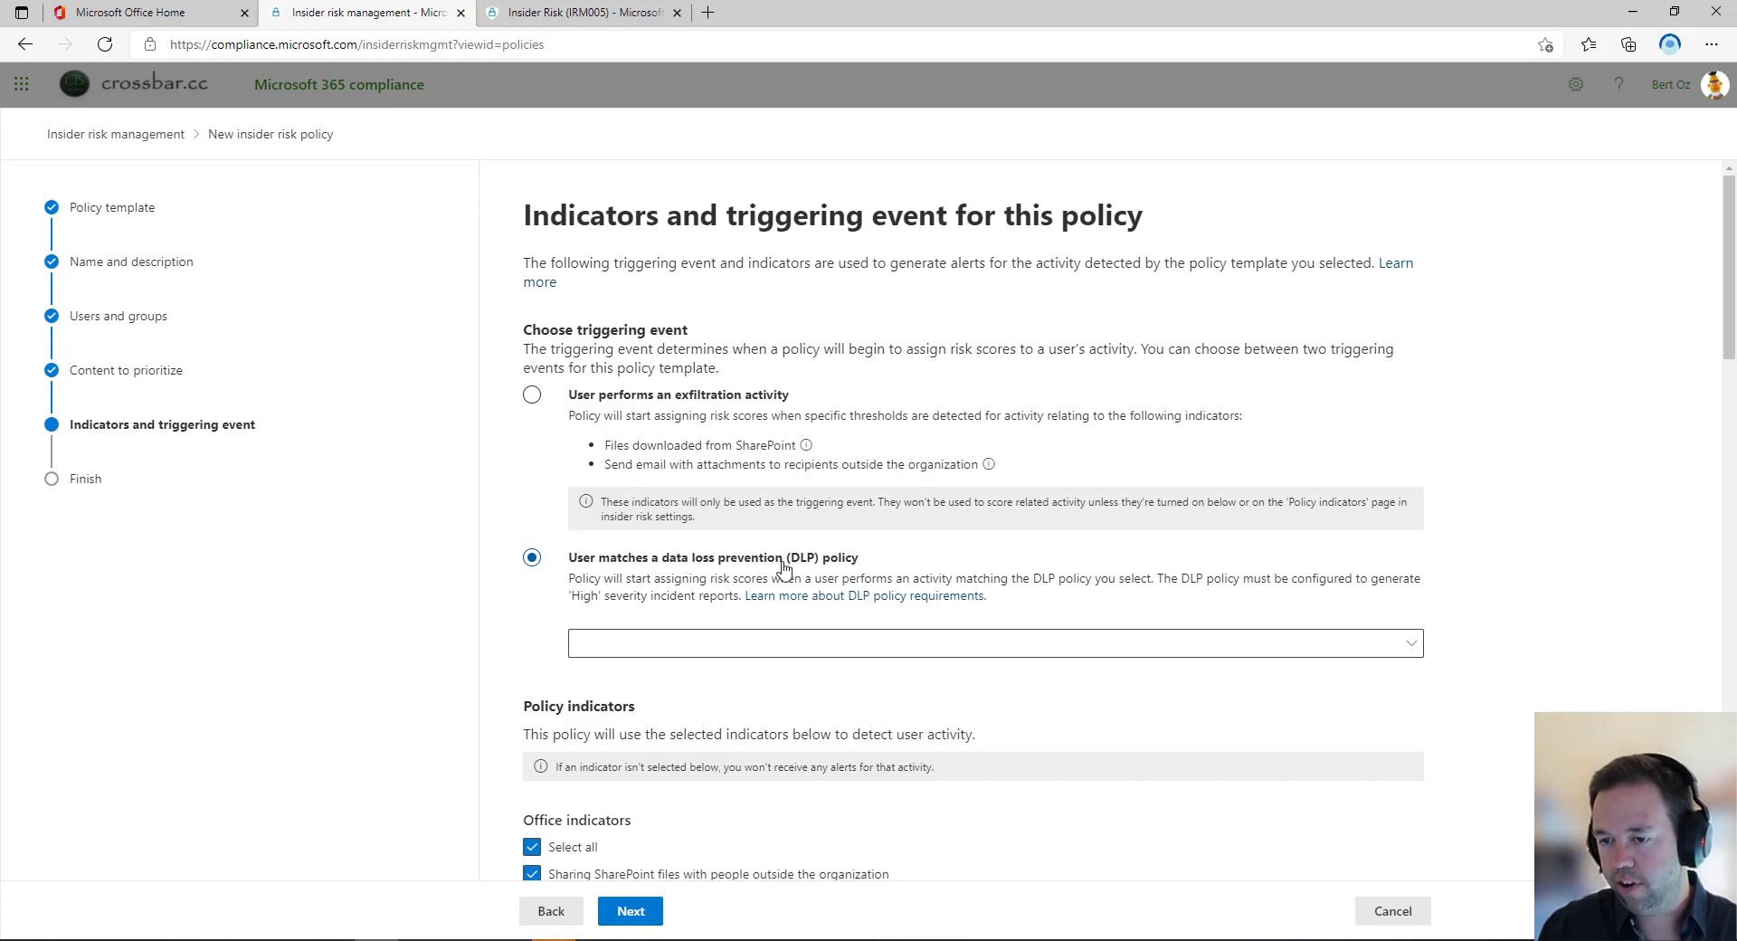
left_click(801, 646)
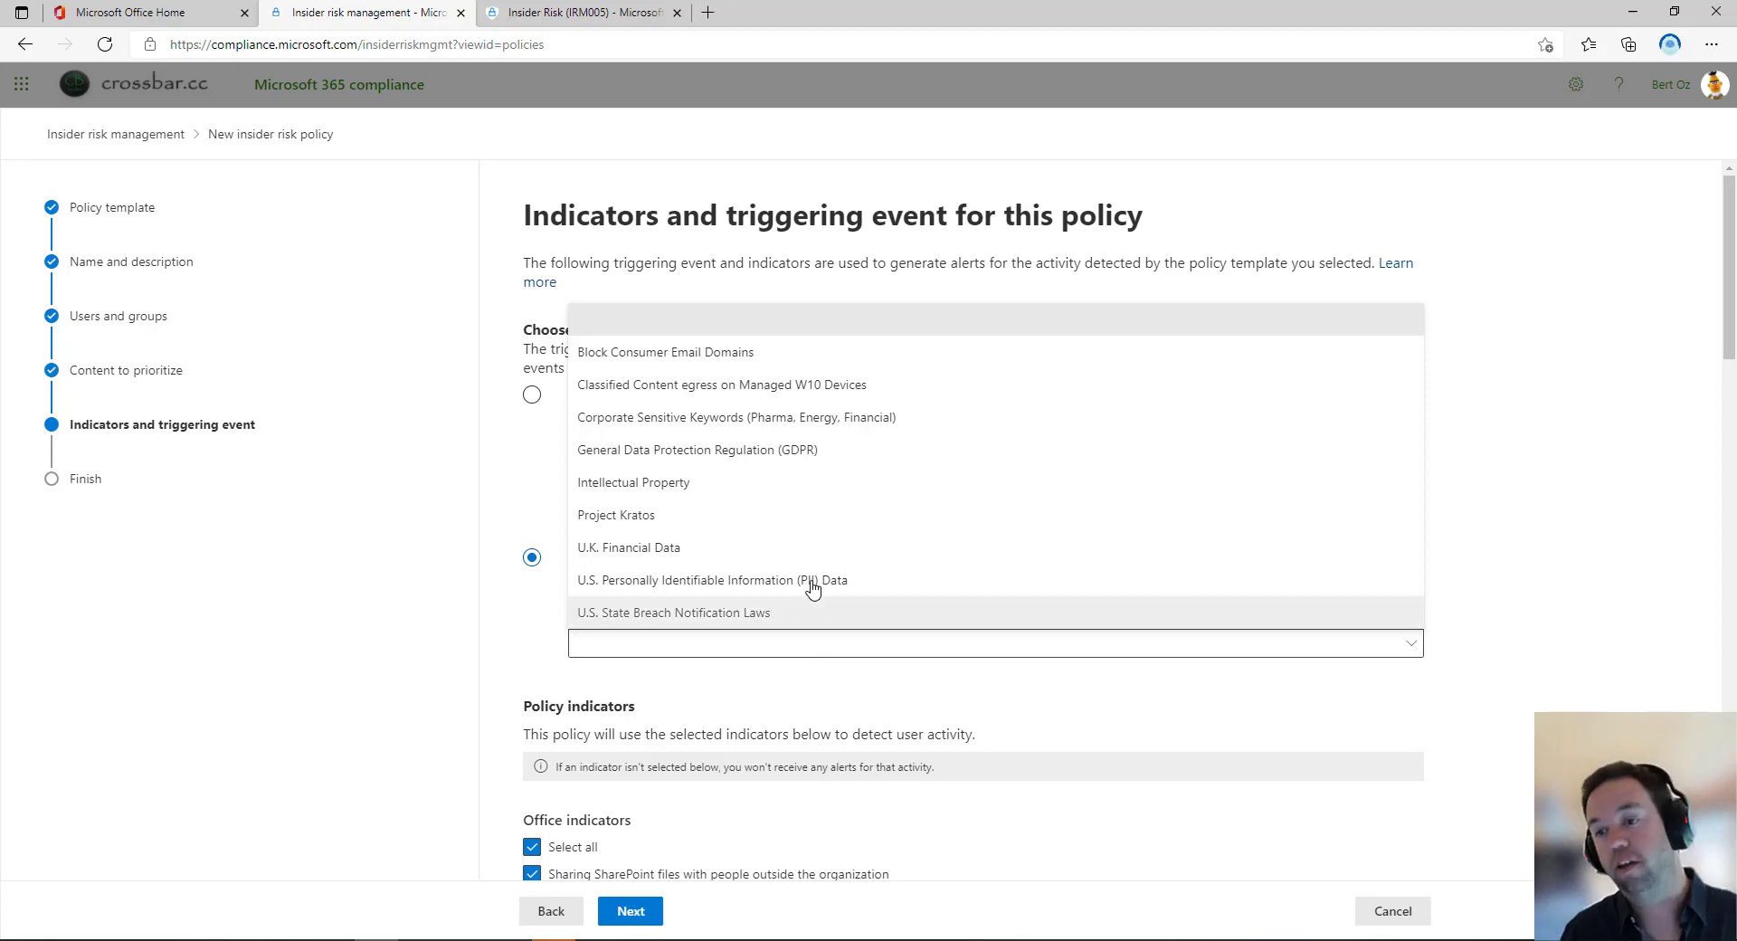
left_click(759, 453)
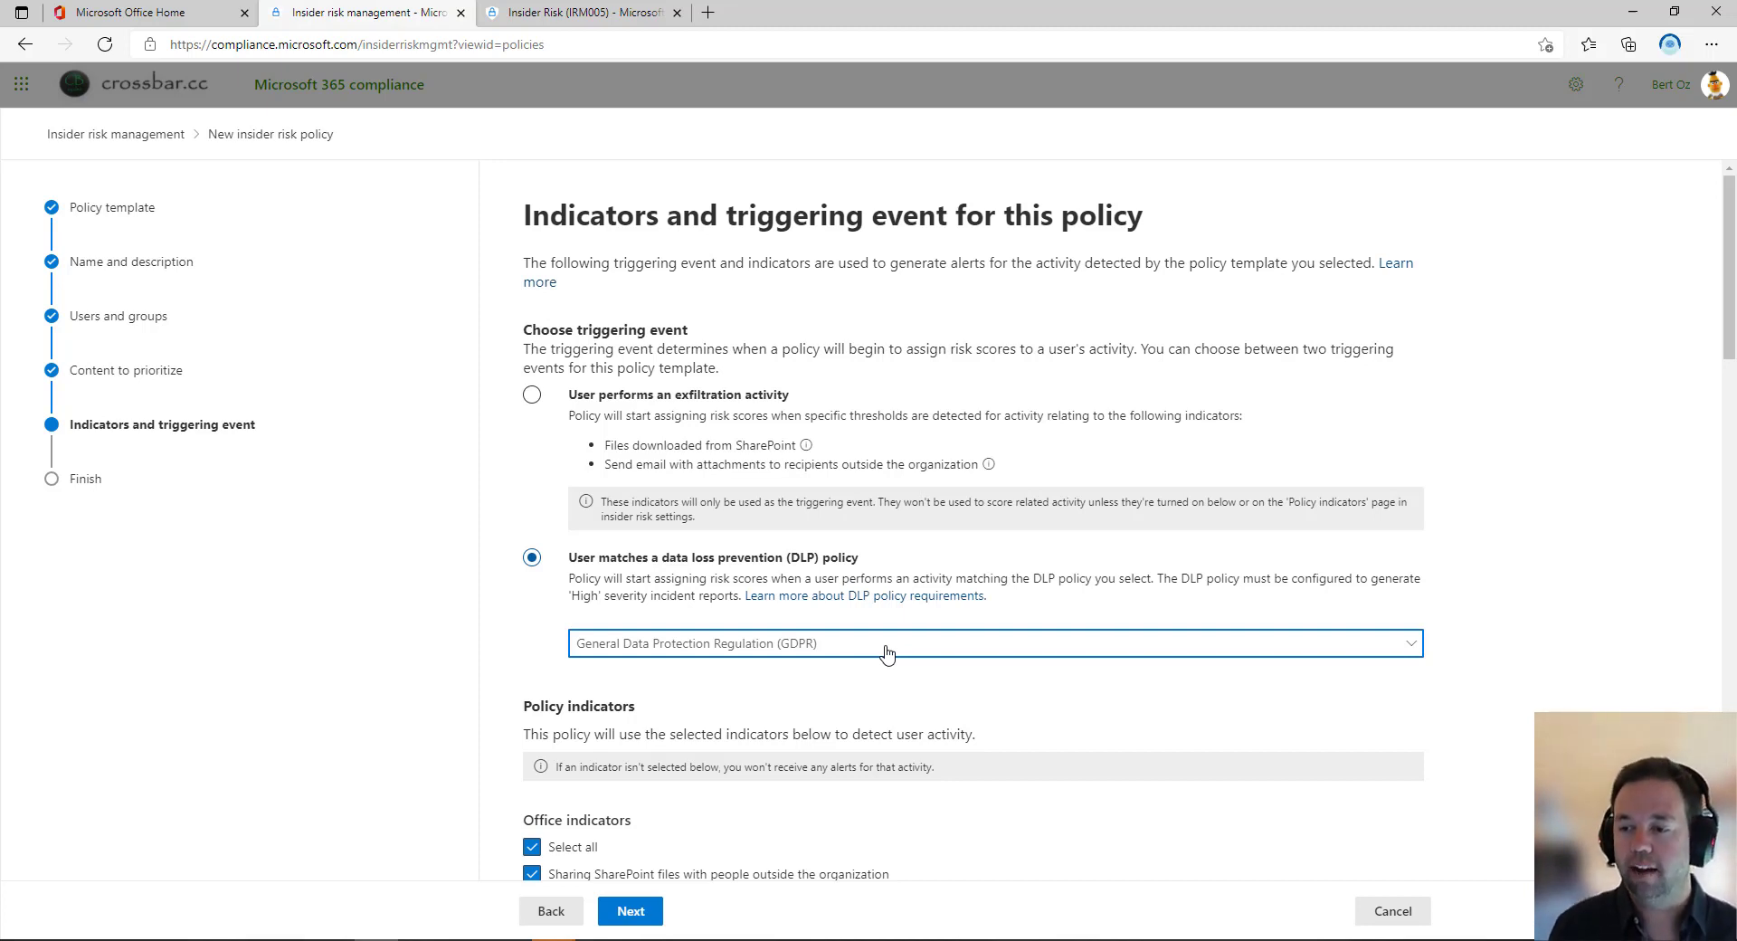
Review the policy indicators from Office and device activities through sequence detection to risk score boosters, and cancel the new policy.
left_click_drag(1730, 323, 1732, 457)
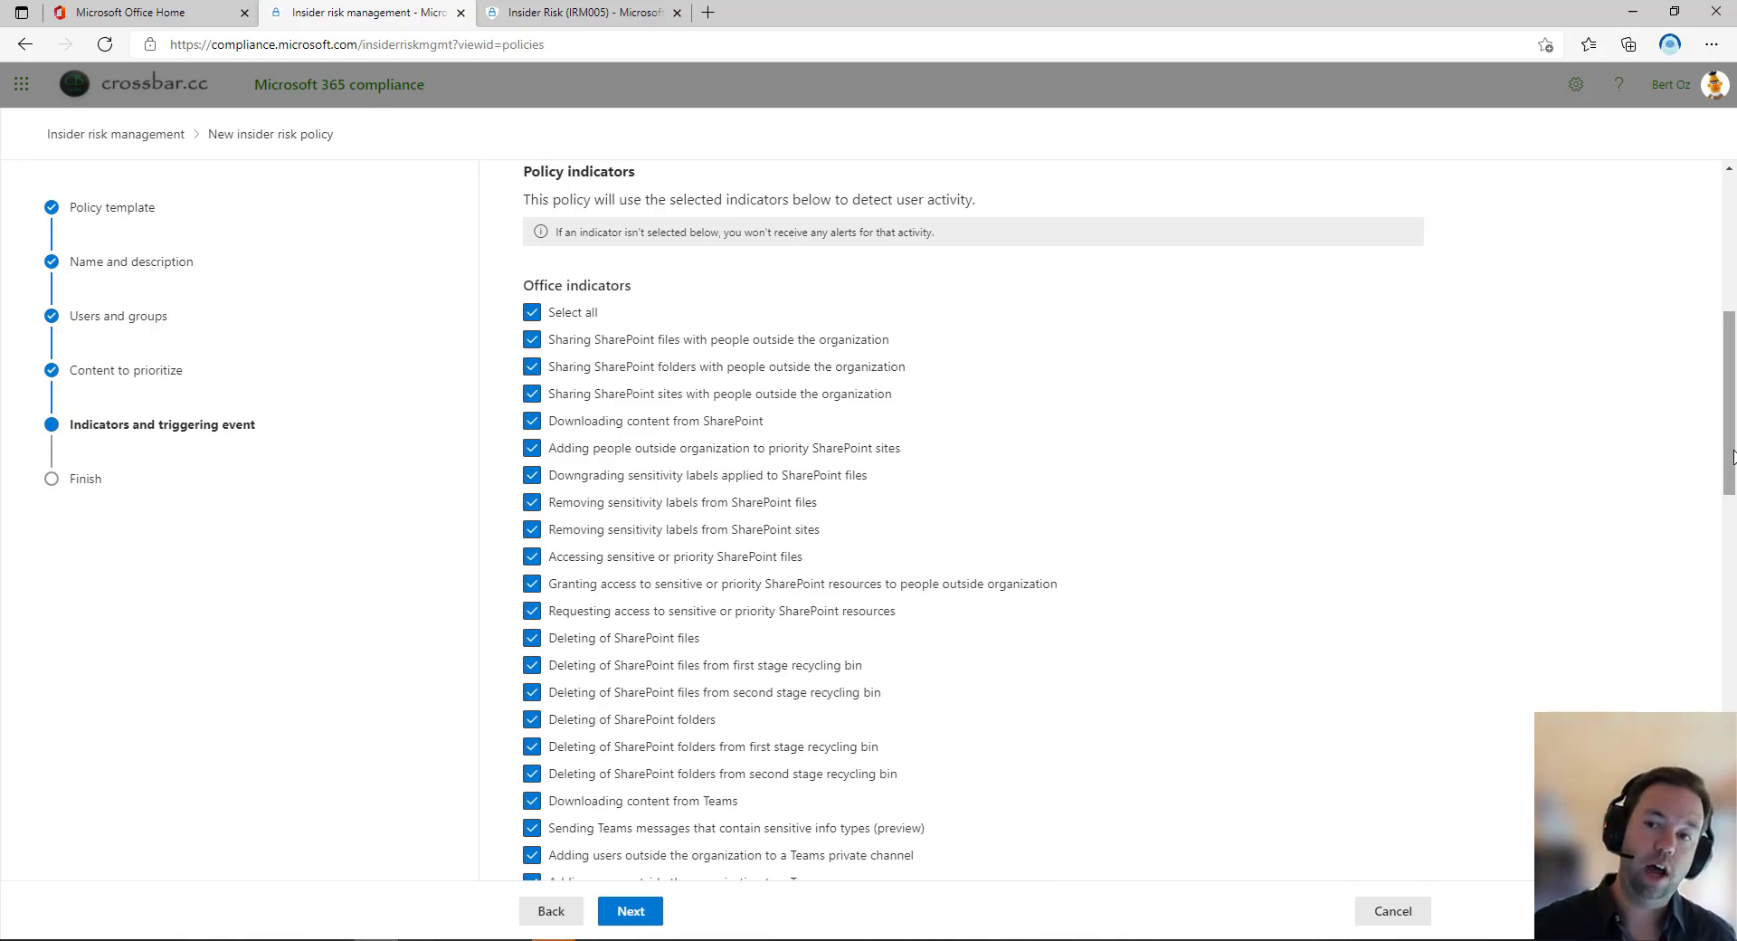
left_click_drag(1732, 456, 1732, 516)
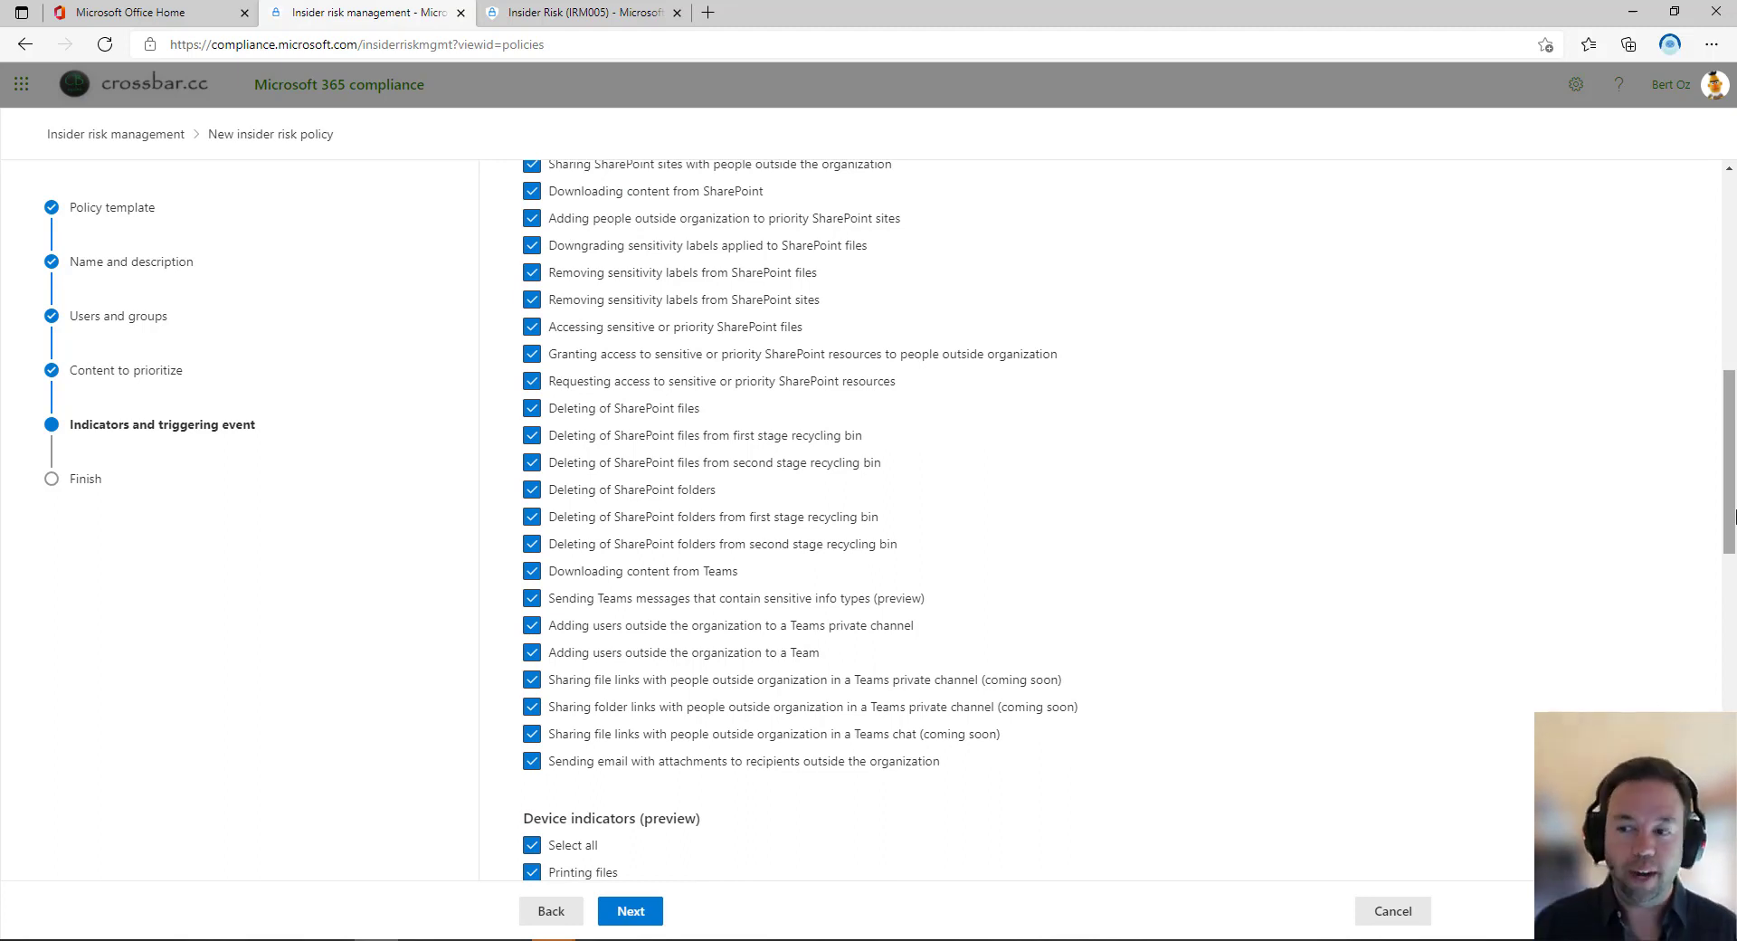
left_click_drag(1734, 468, 1734, 543)
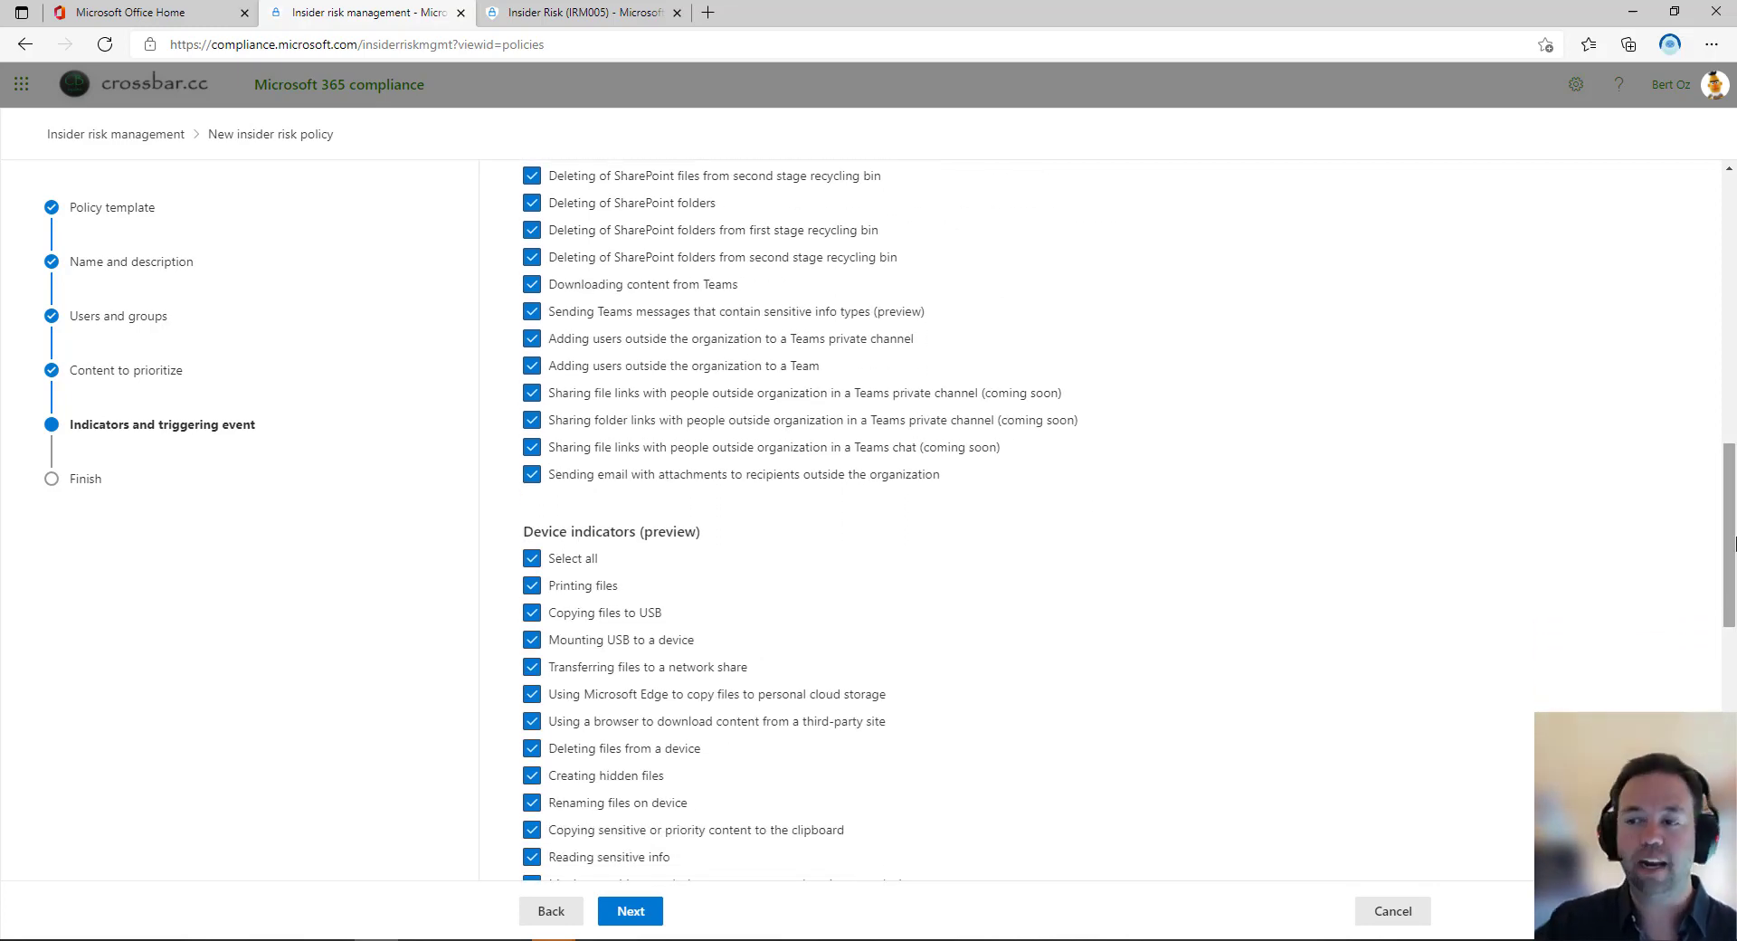
left_click_drag(1733, 543, 1711, 623)
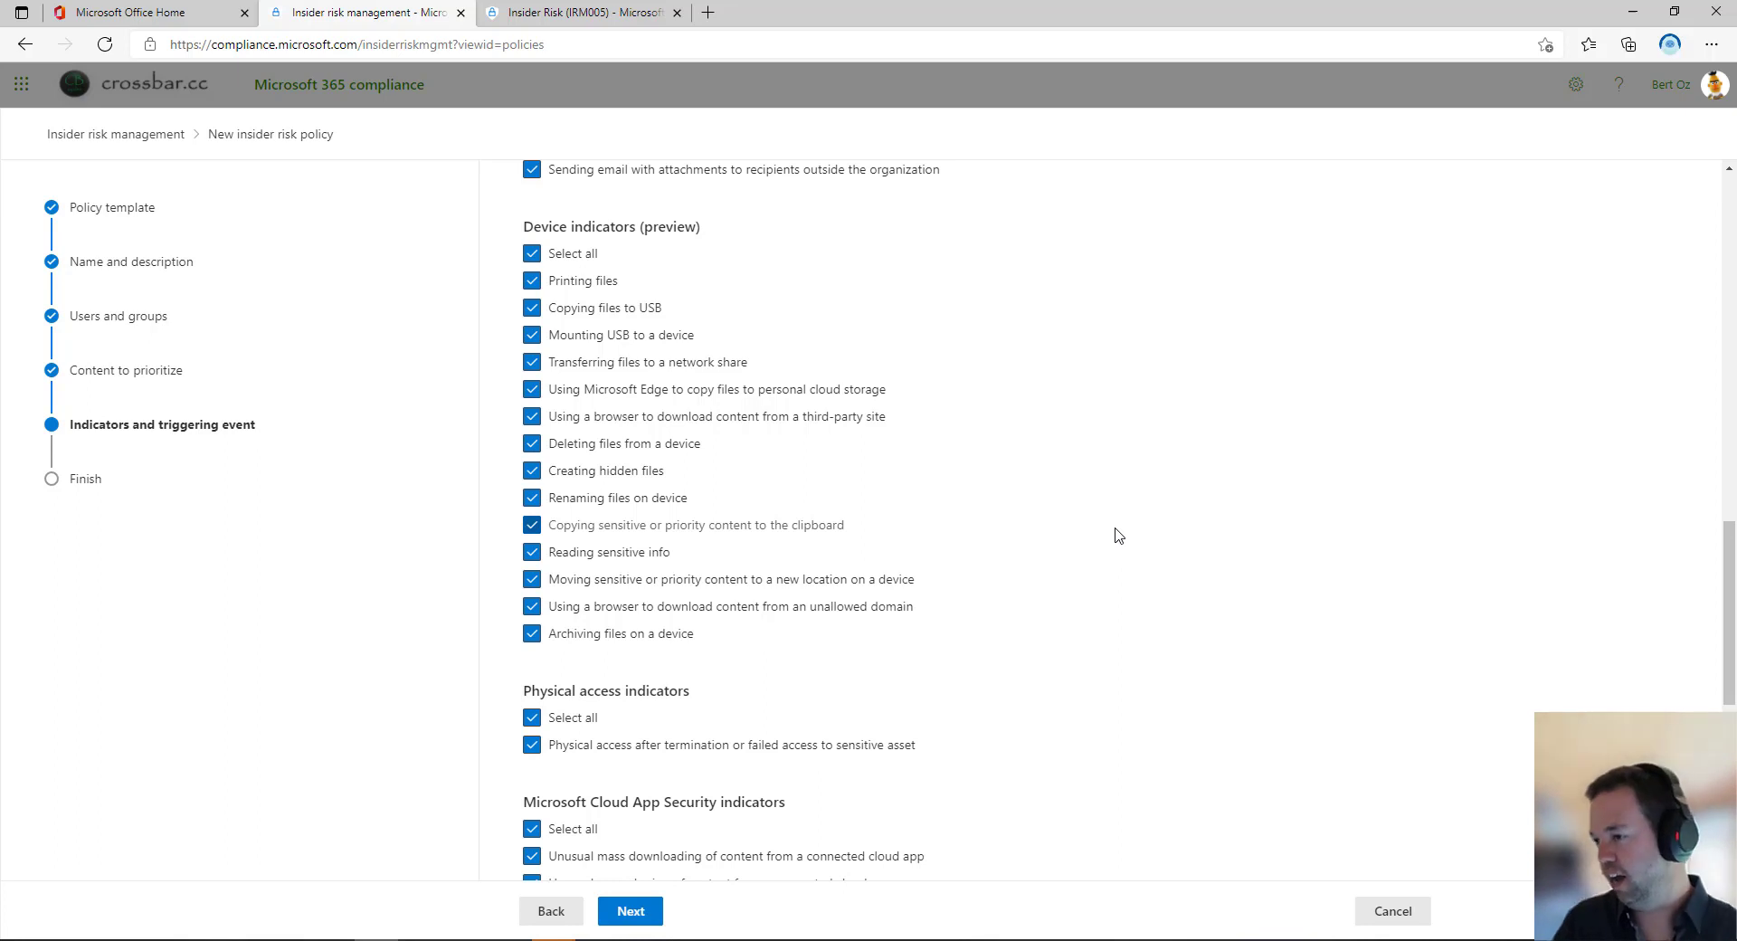
left_click_drag(1734, 567, 1733, 672)
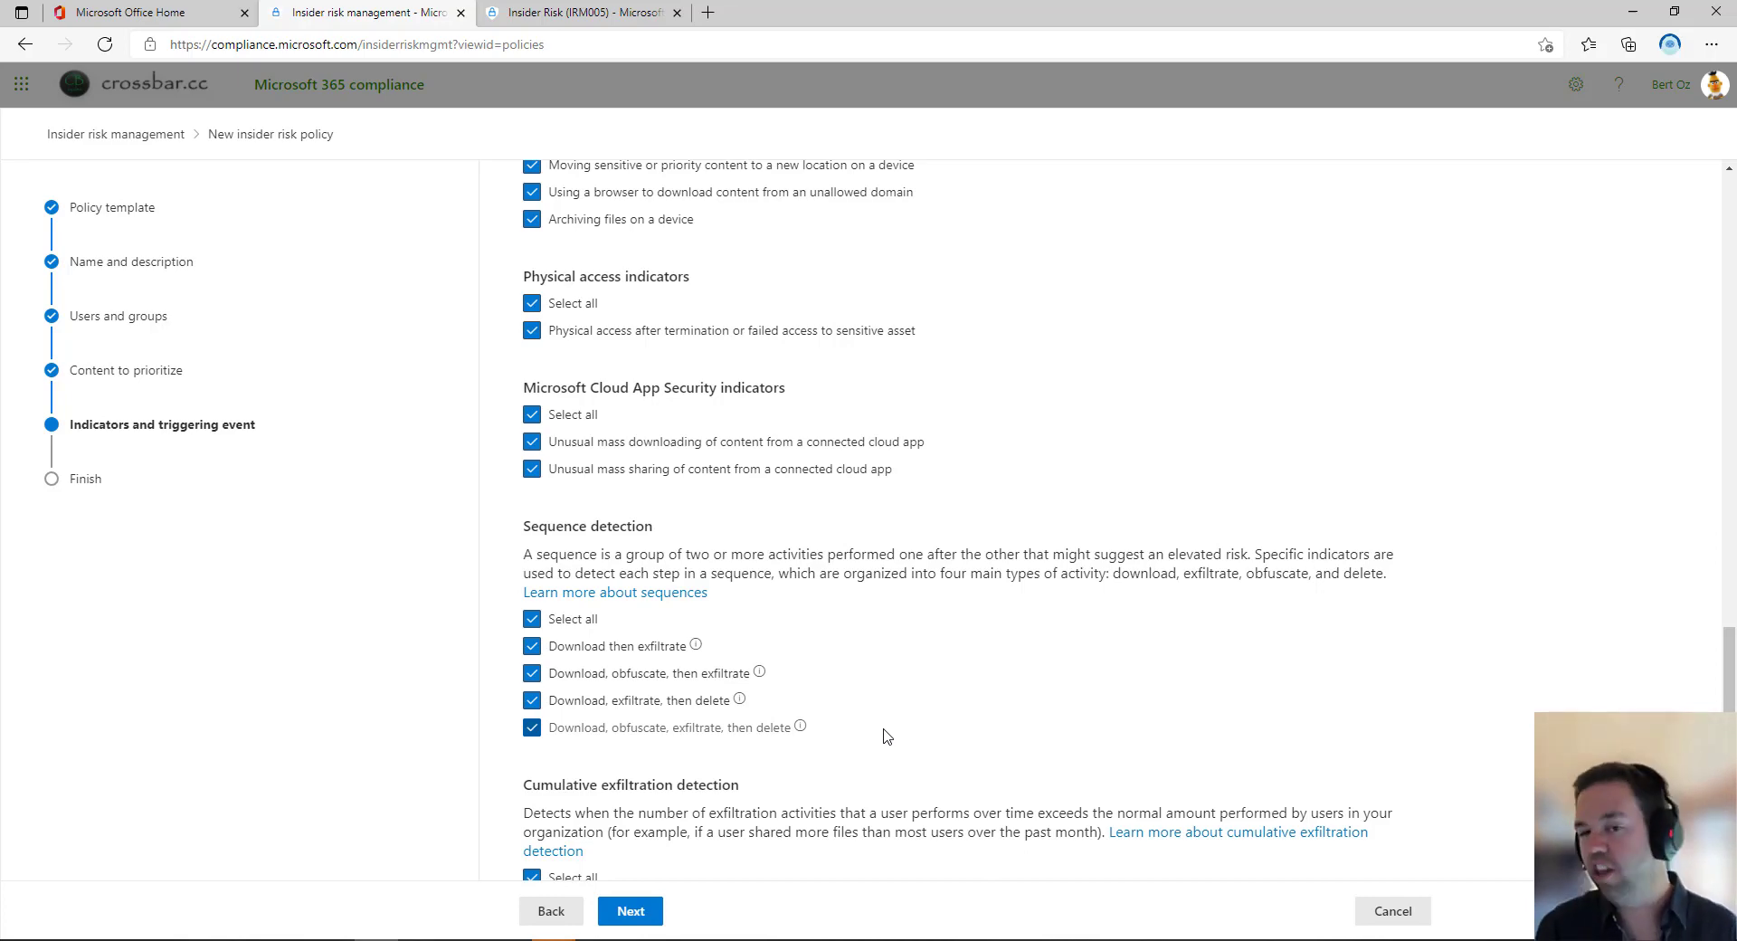
left_click_drag(1729, 735, 1729, 784)
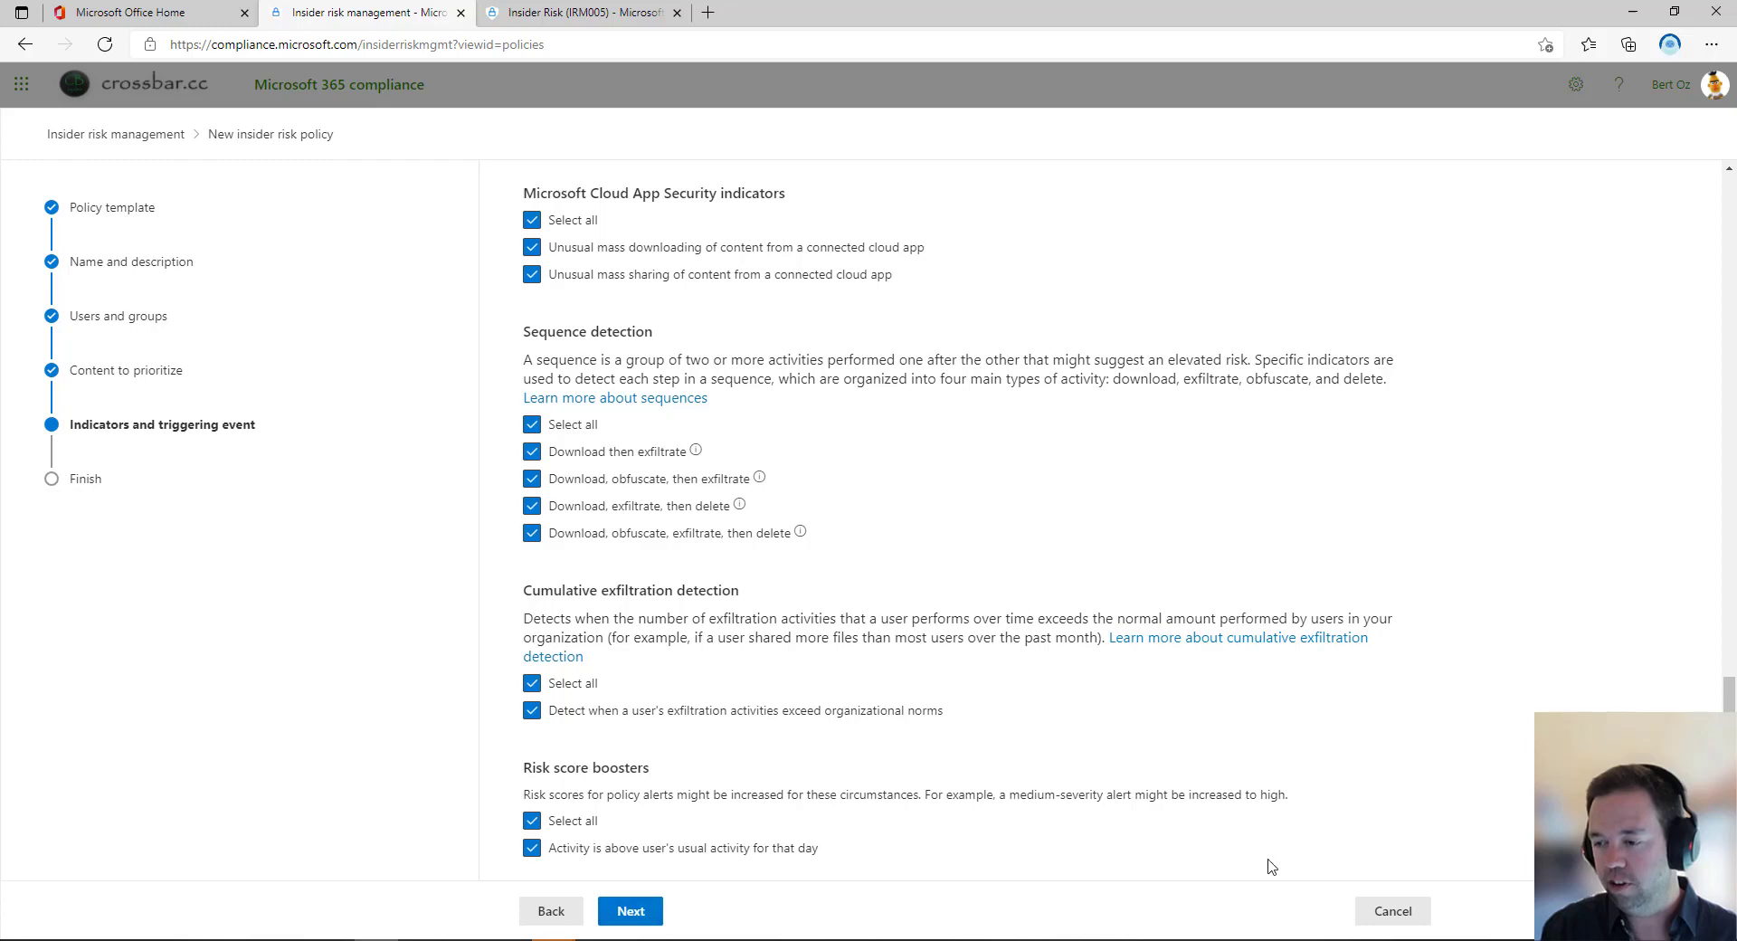
left_click(1392, 911)
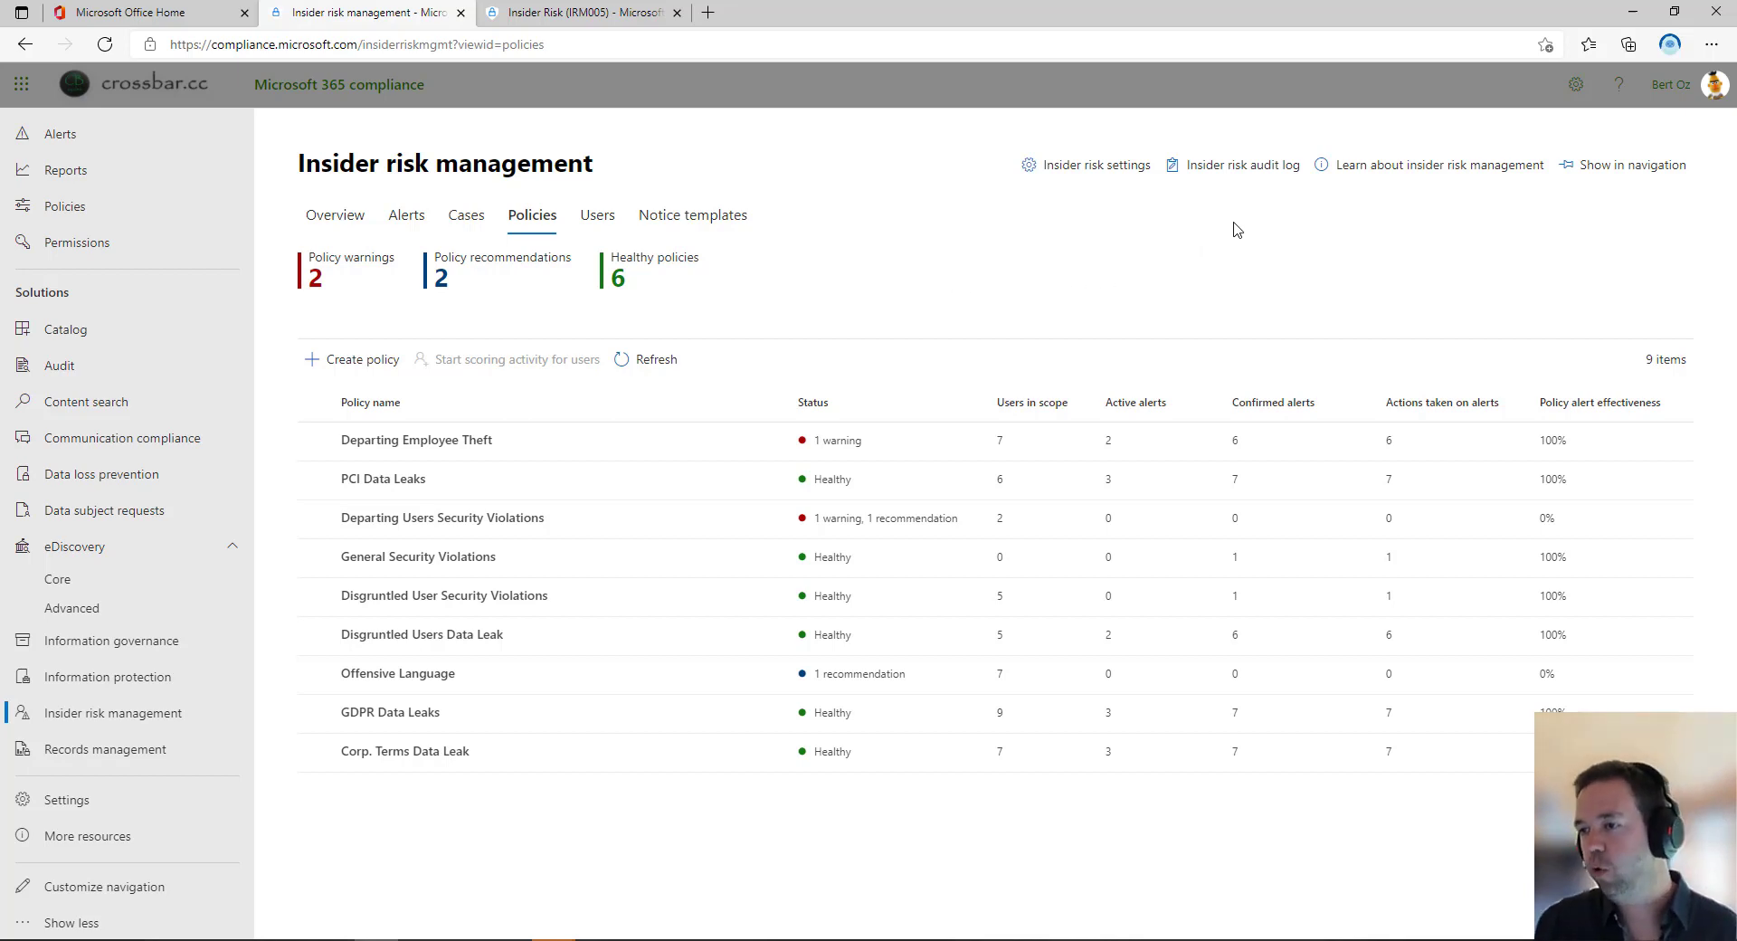
Open the insider risk audit log, view the details of the three most recent IRM005 entries, and close the details.
left_click(1255, 176)
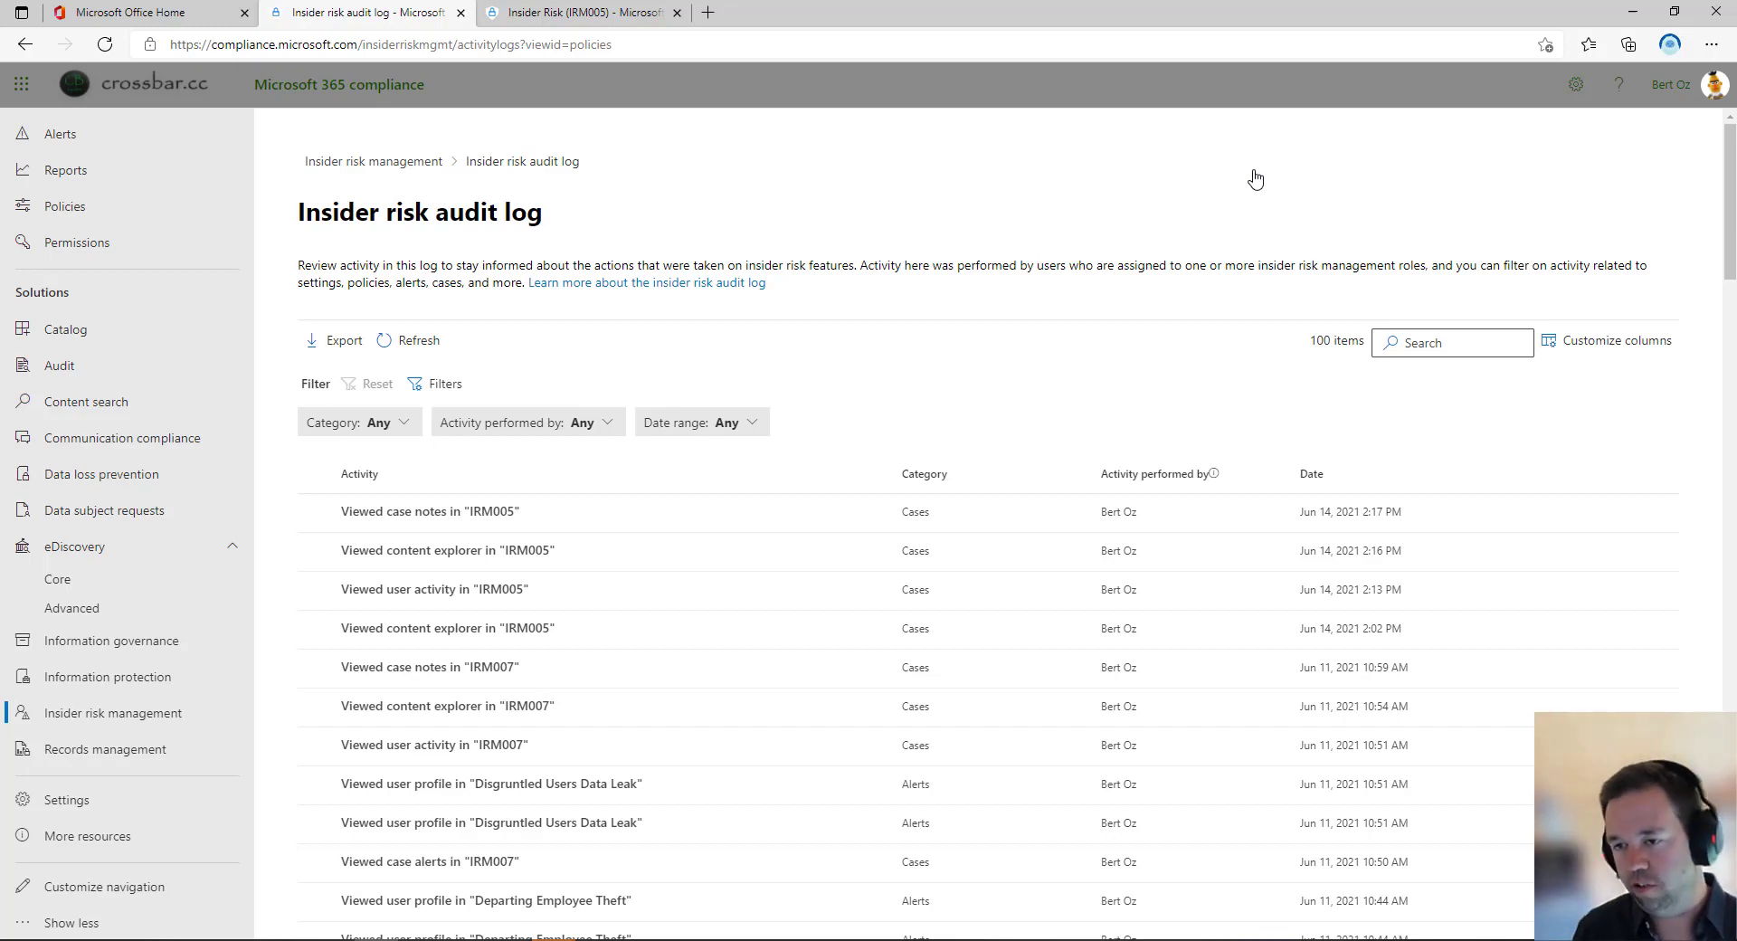
left_click(554, 514)
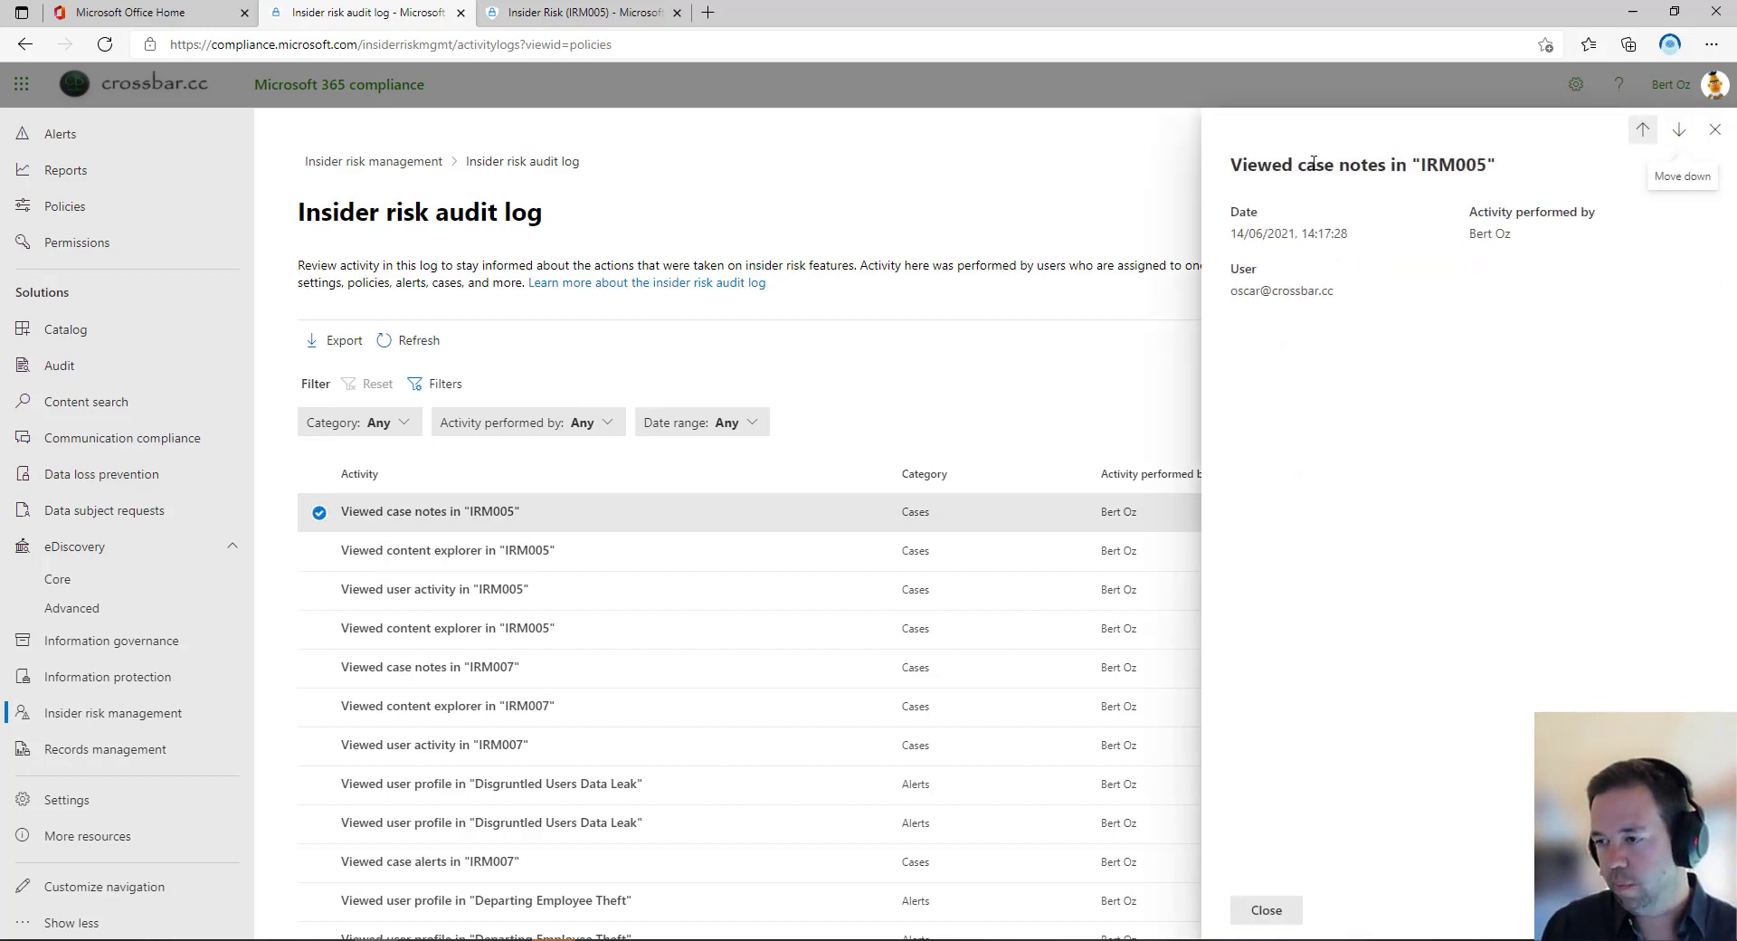
left_click(536, 551)
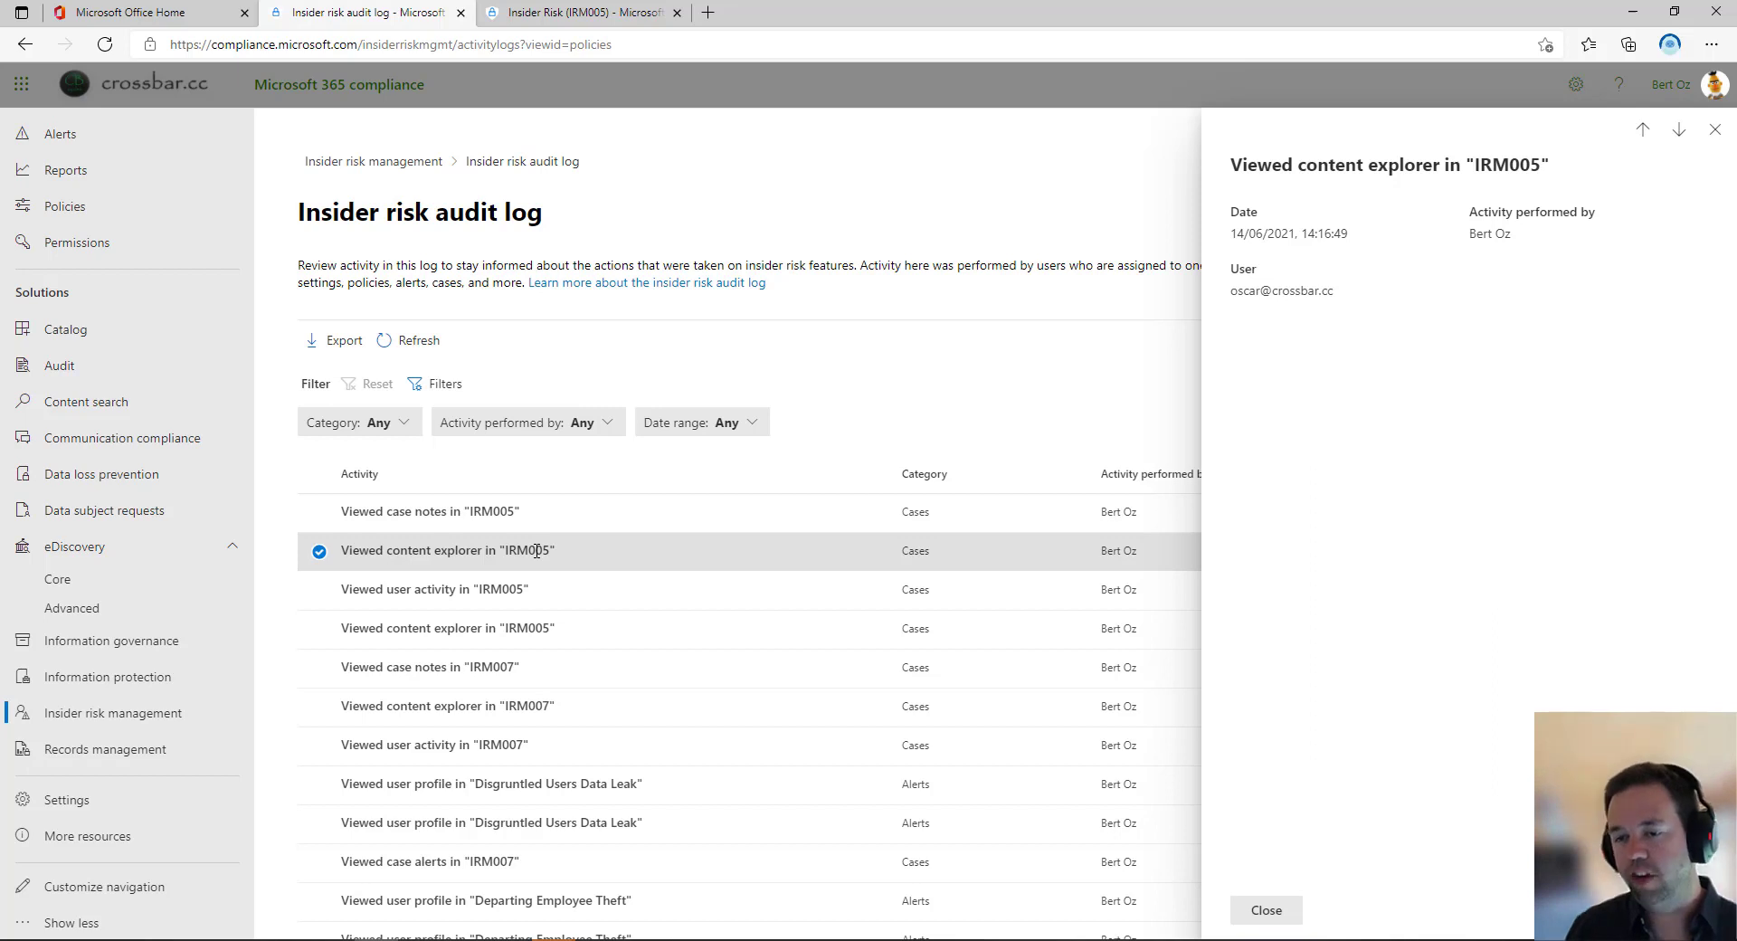
left_click(540, 589)
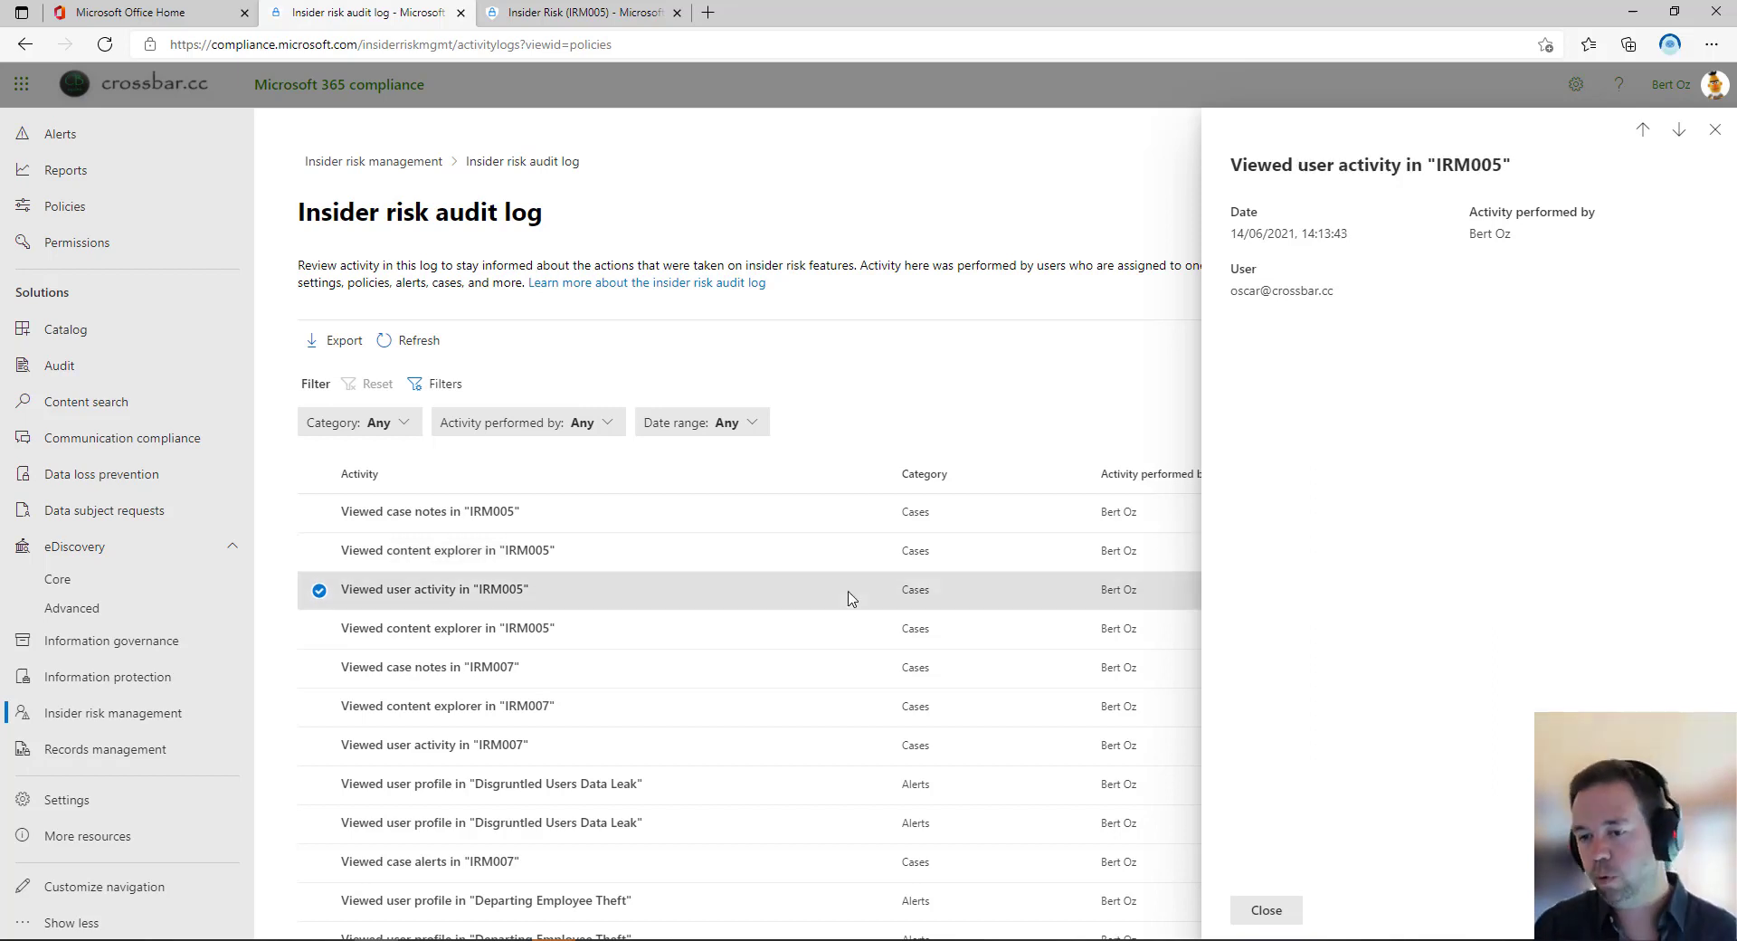
left_click(1715, 136)
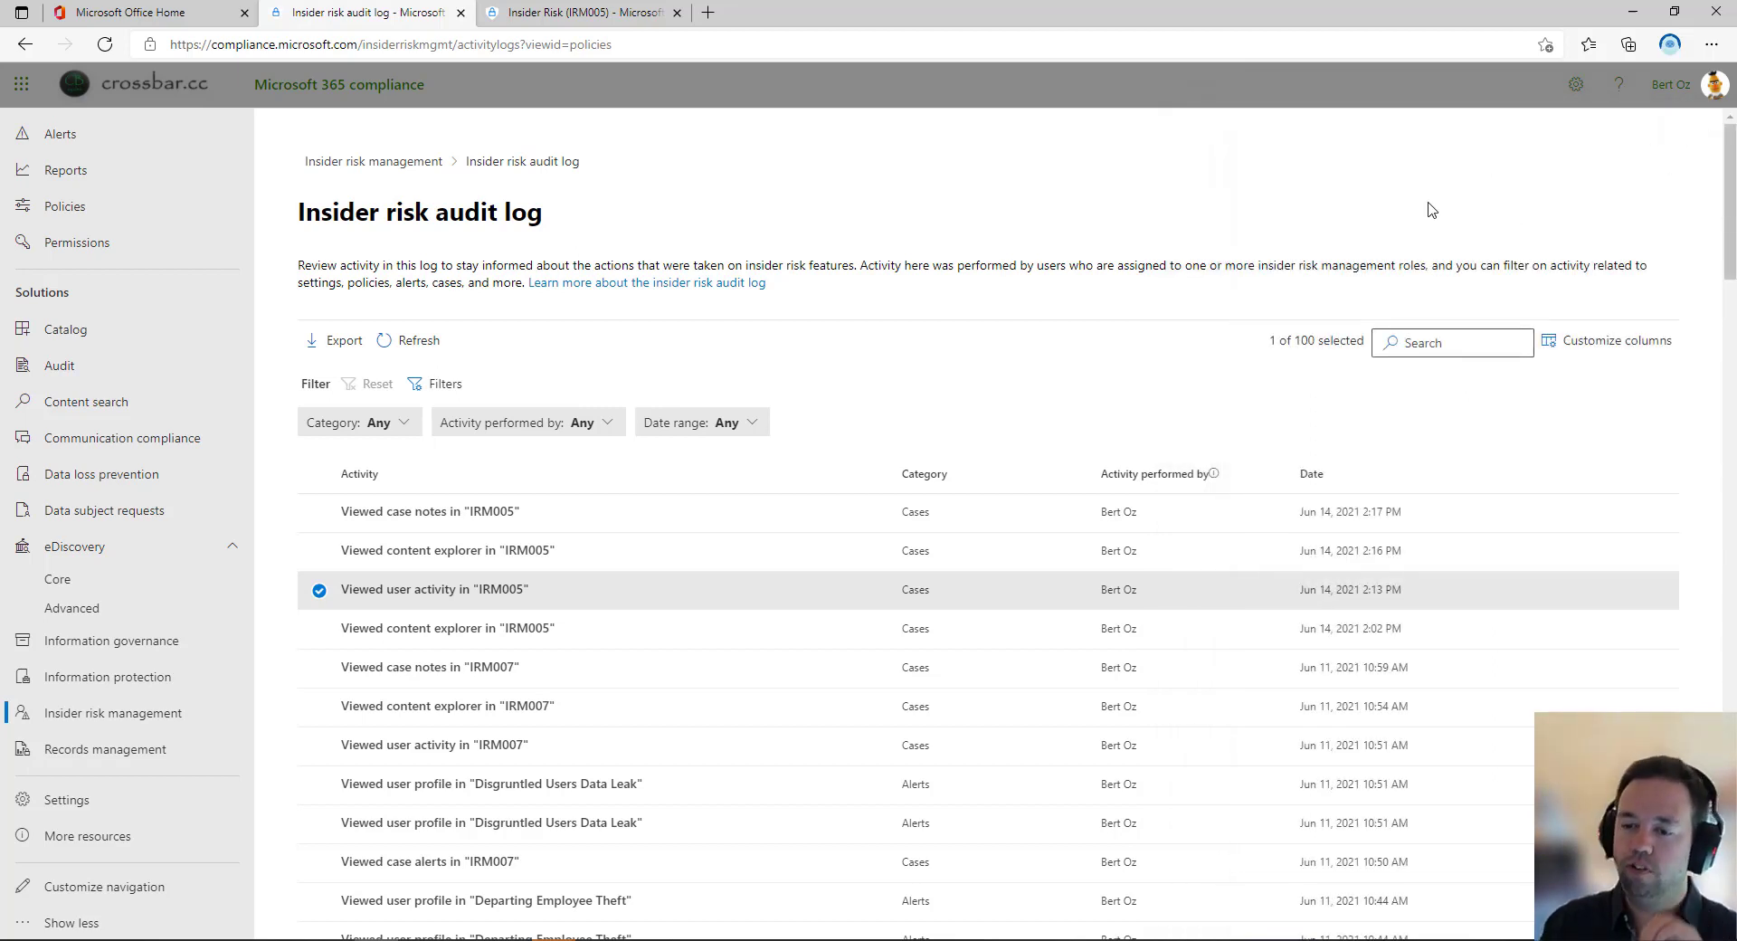
left_click(1419, 199)
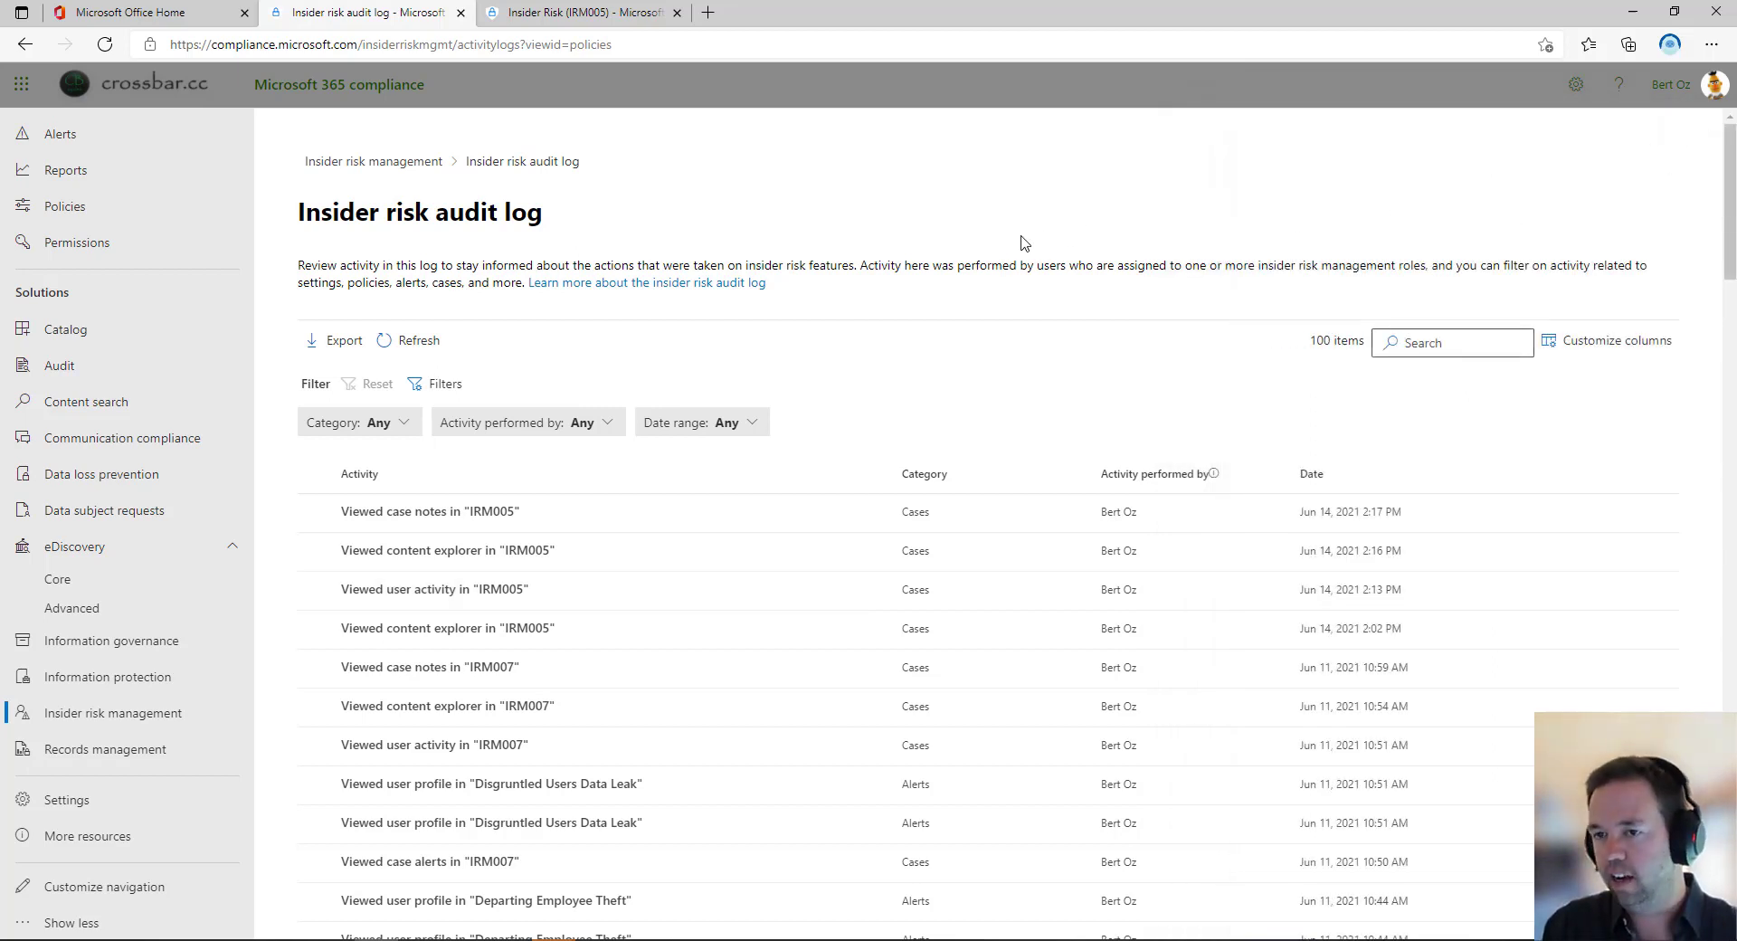